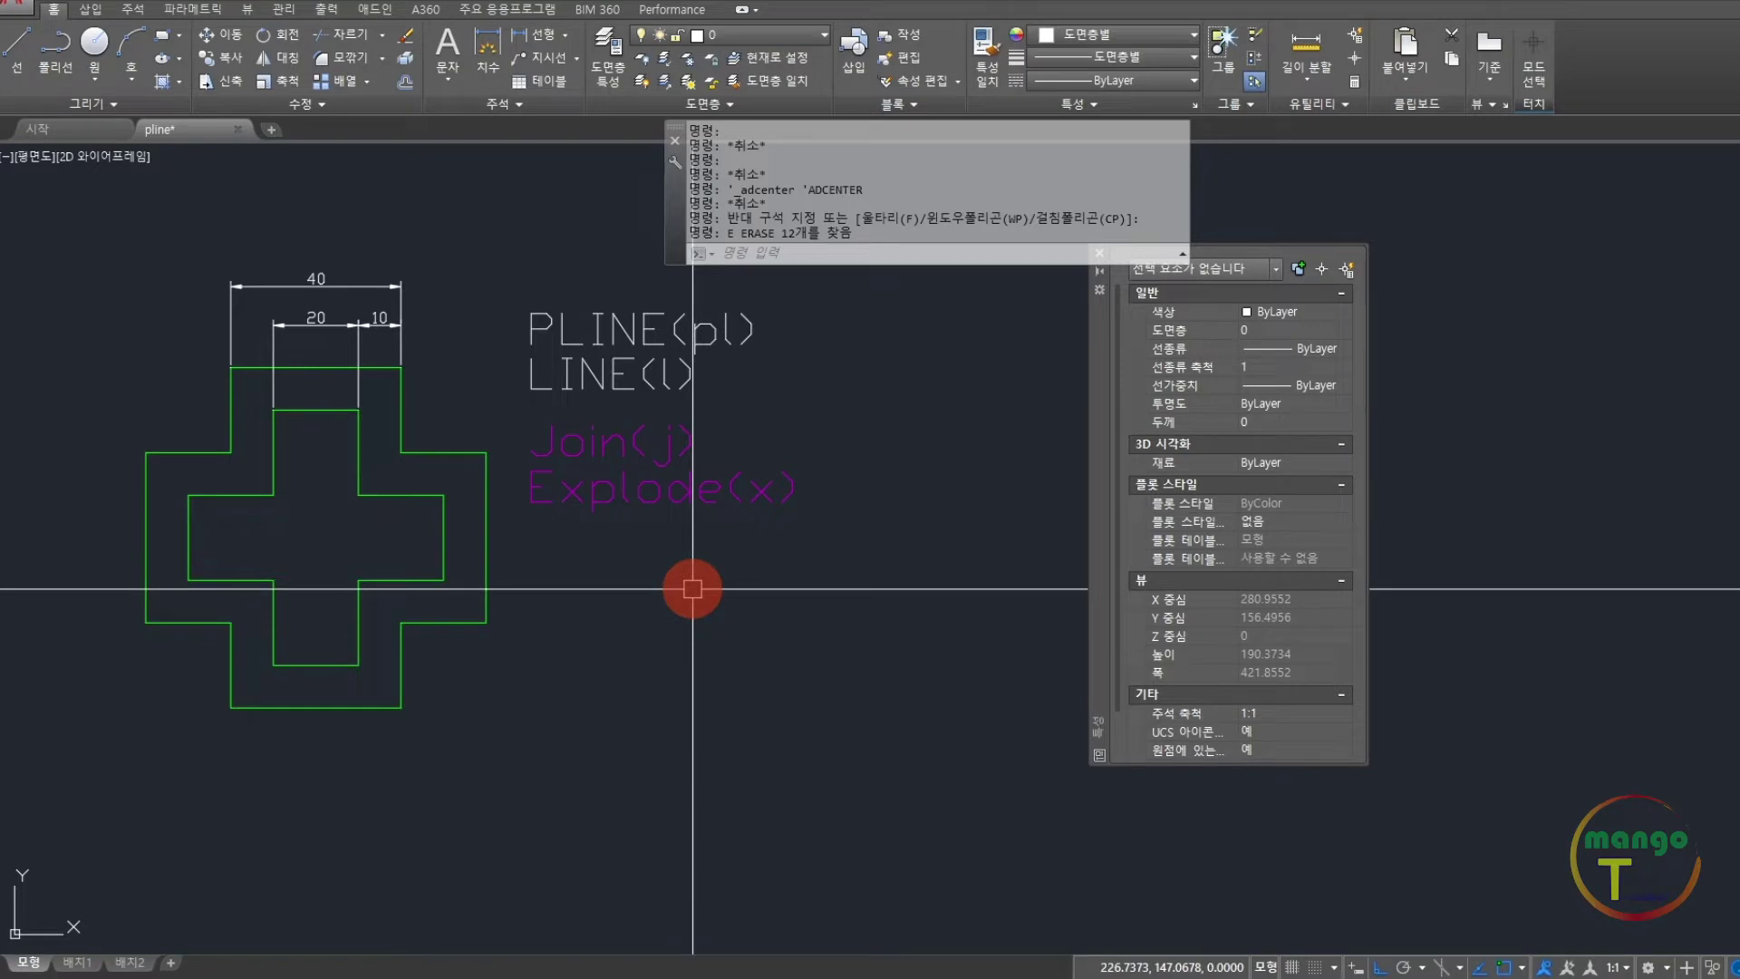
Step: Draw a three-segment stepped shape with LINE below the text, with segments about 29.6, 24.8 and 25.7 long
{"action": "type", "text": "l"}
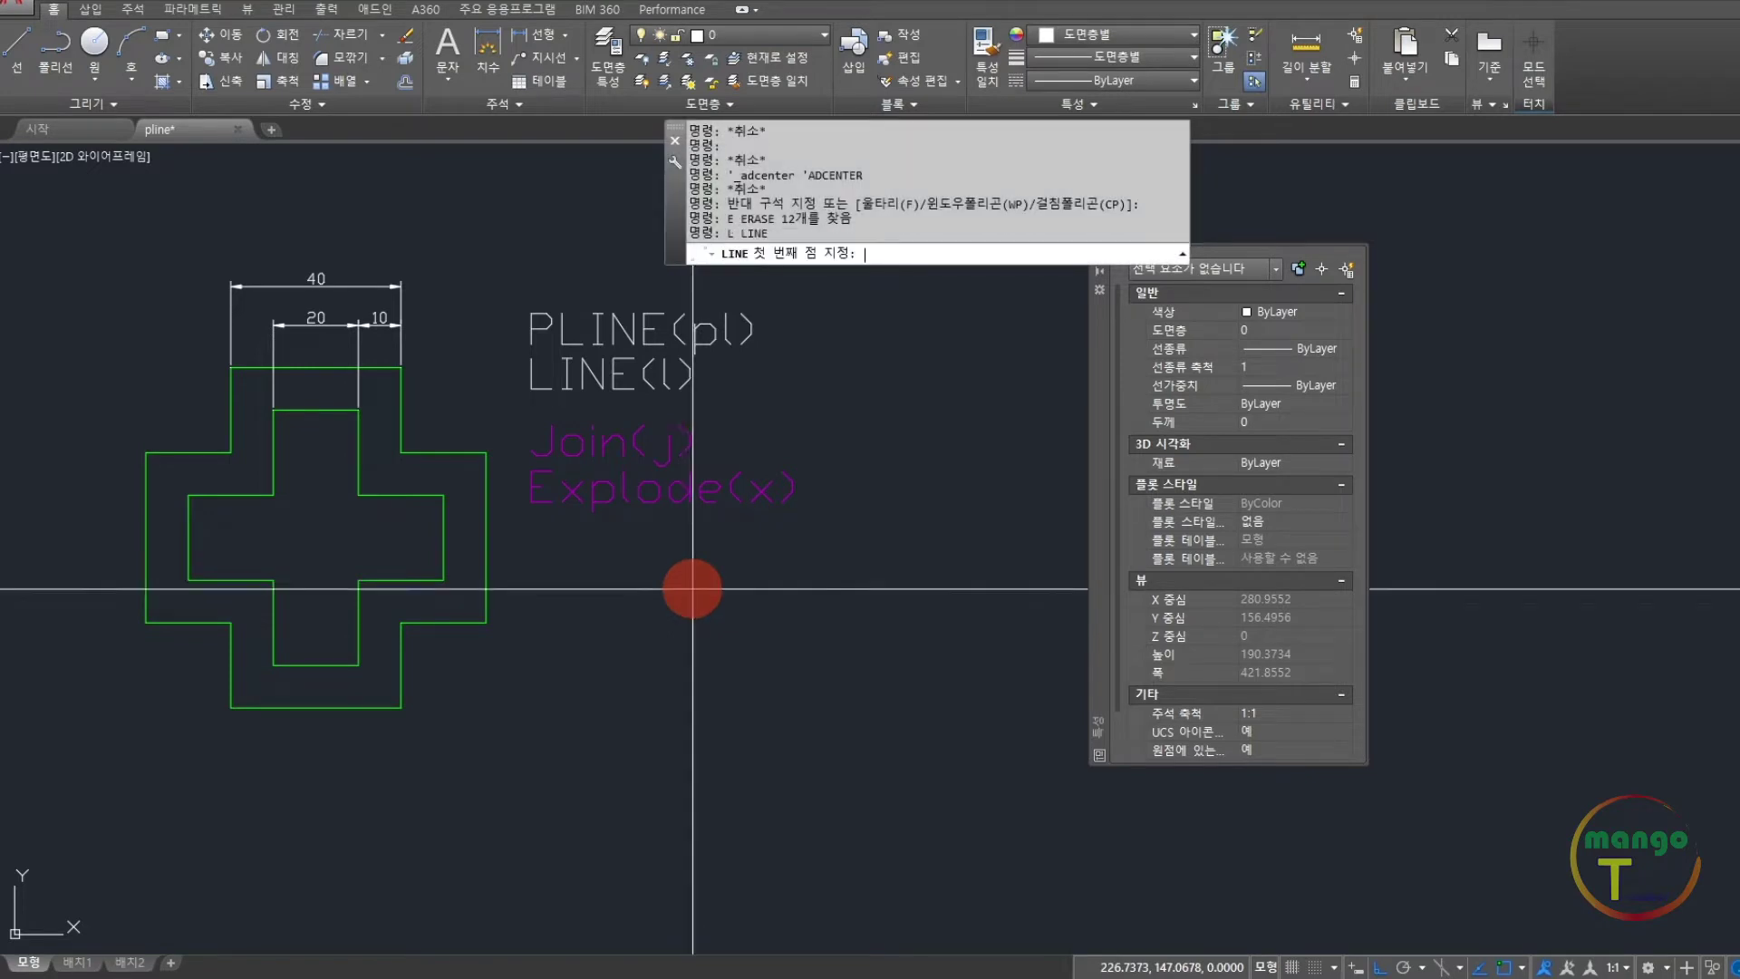
{"action": "left_click", "coordinate": [552, 565]}
{"action": "left_click", "coordinate": [676, 565]}
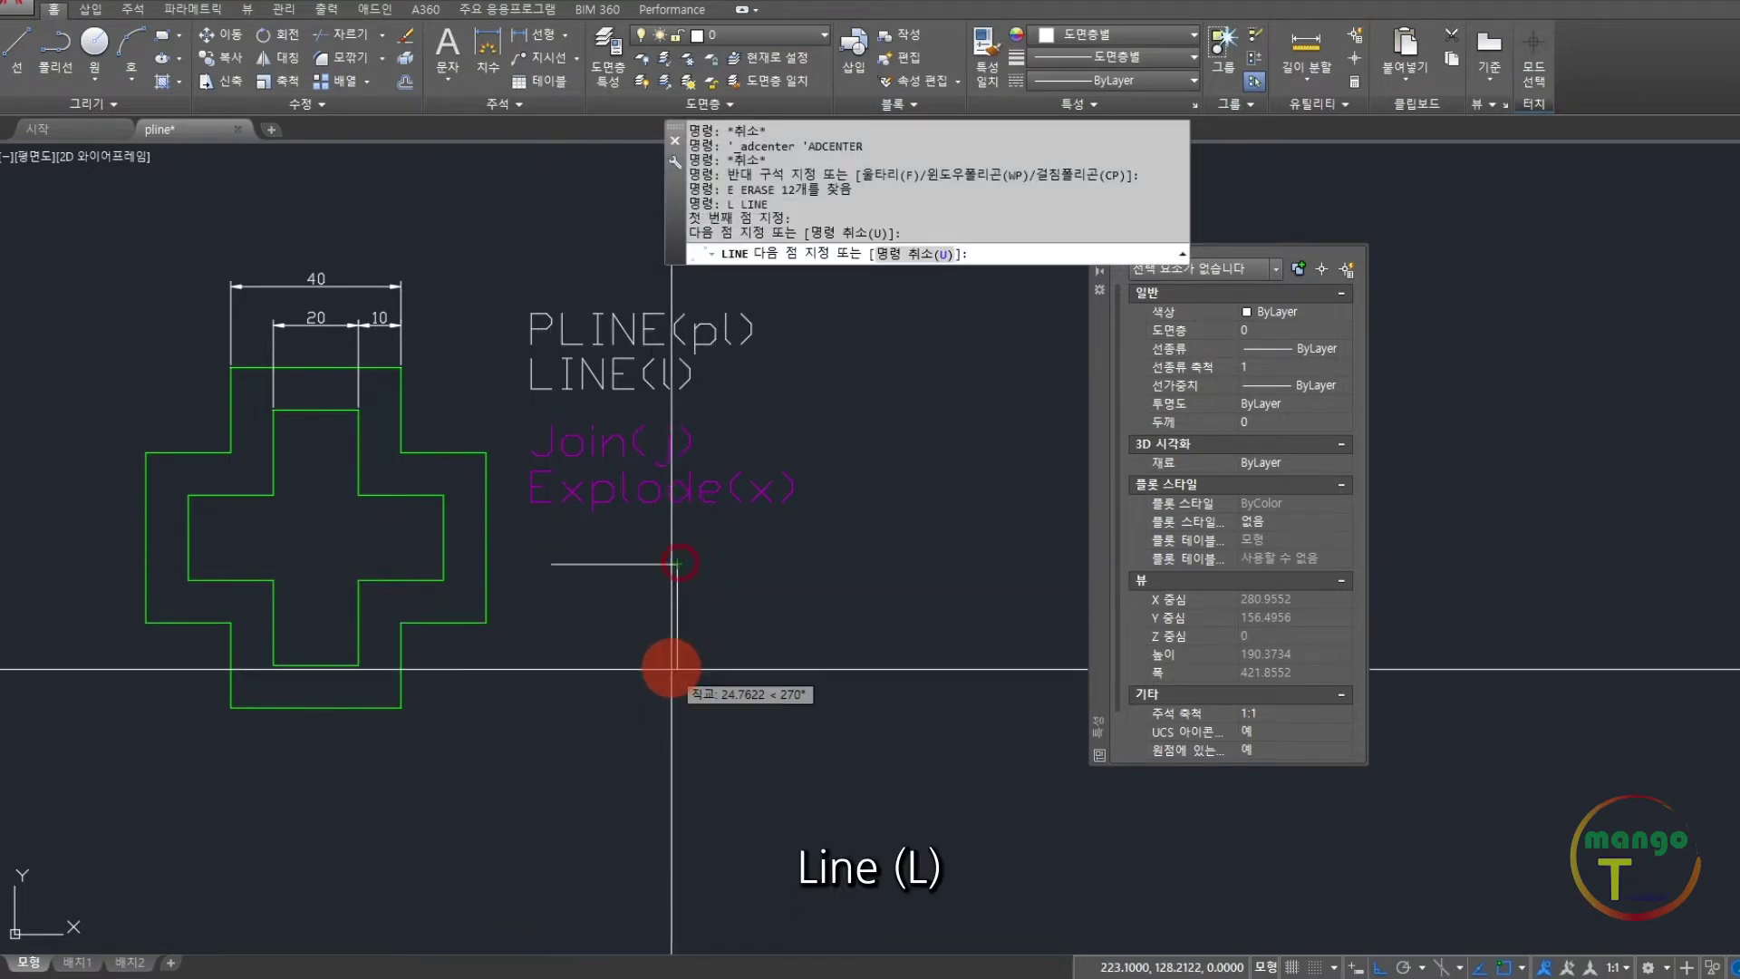
{"action": "left_click", "coordinate": [676, 669]}
{"action": "left_click", "coordinate": [786, 669]}
{"action": "key", "text": "Return"}
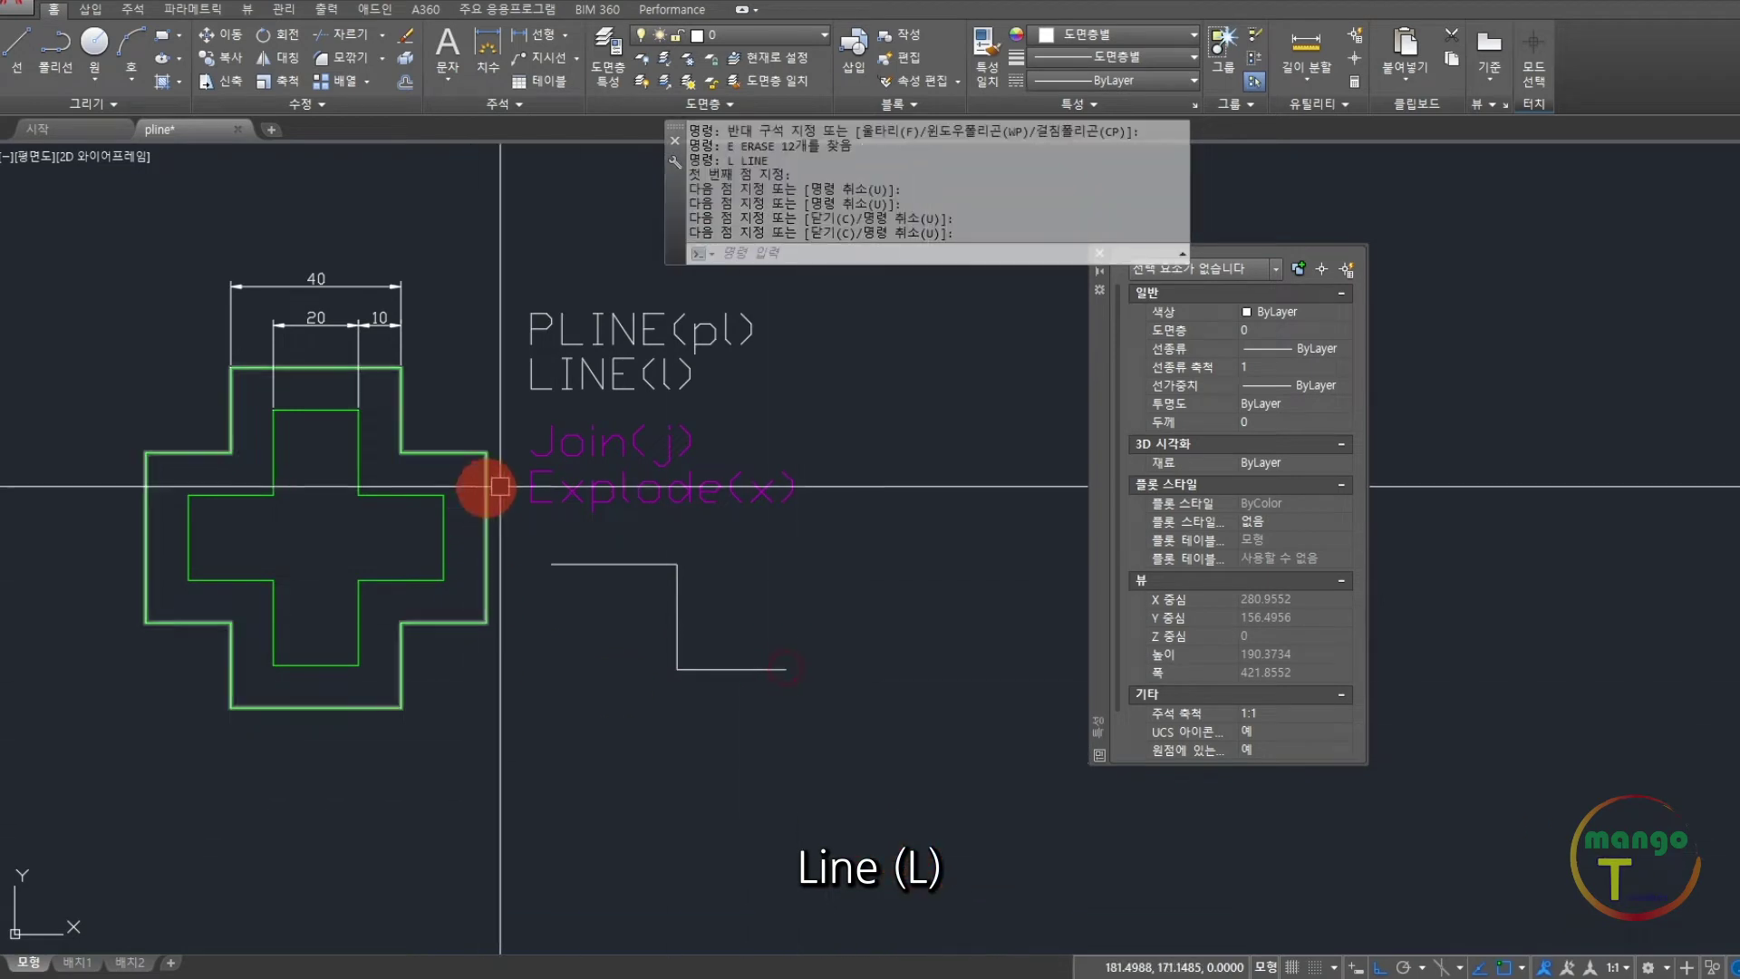
{"action": "mouse_move", "coordinate": [787, 678]}
{"action": "middle_mouse_down"}
{"action": "mouse_move", "coordinate": [780, 614]}
{"action": "mouse_move", "coordinate": [787, 683]}
{"action": "middle_mouse_up"}
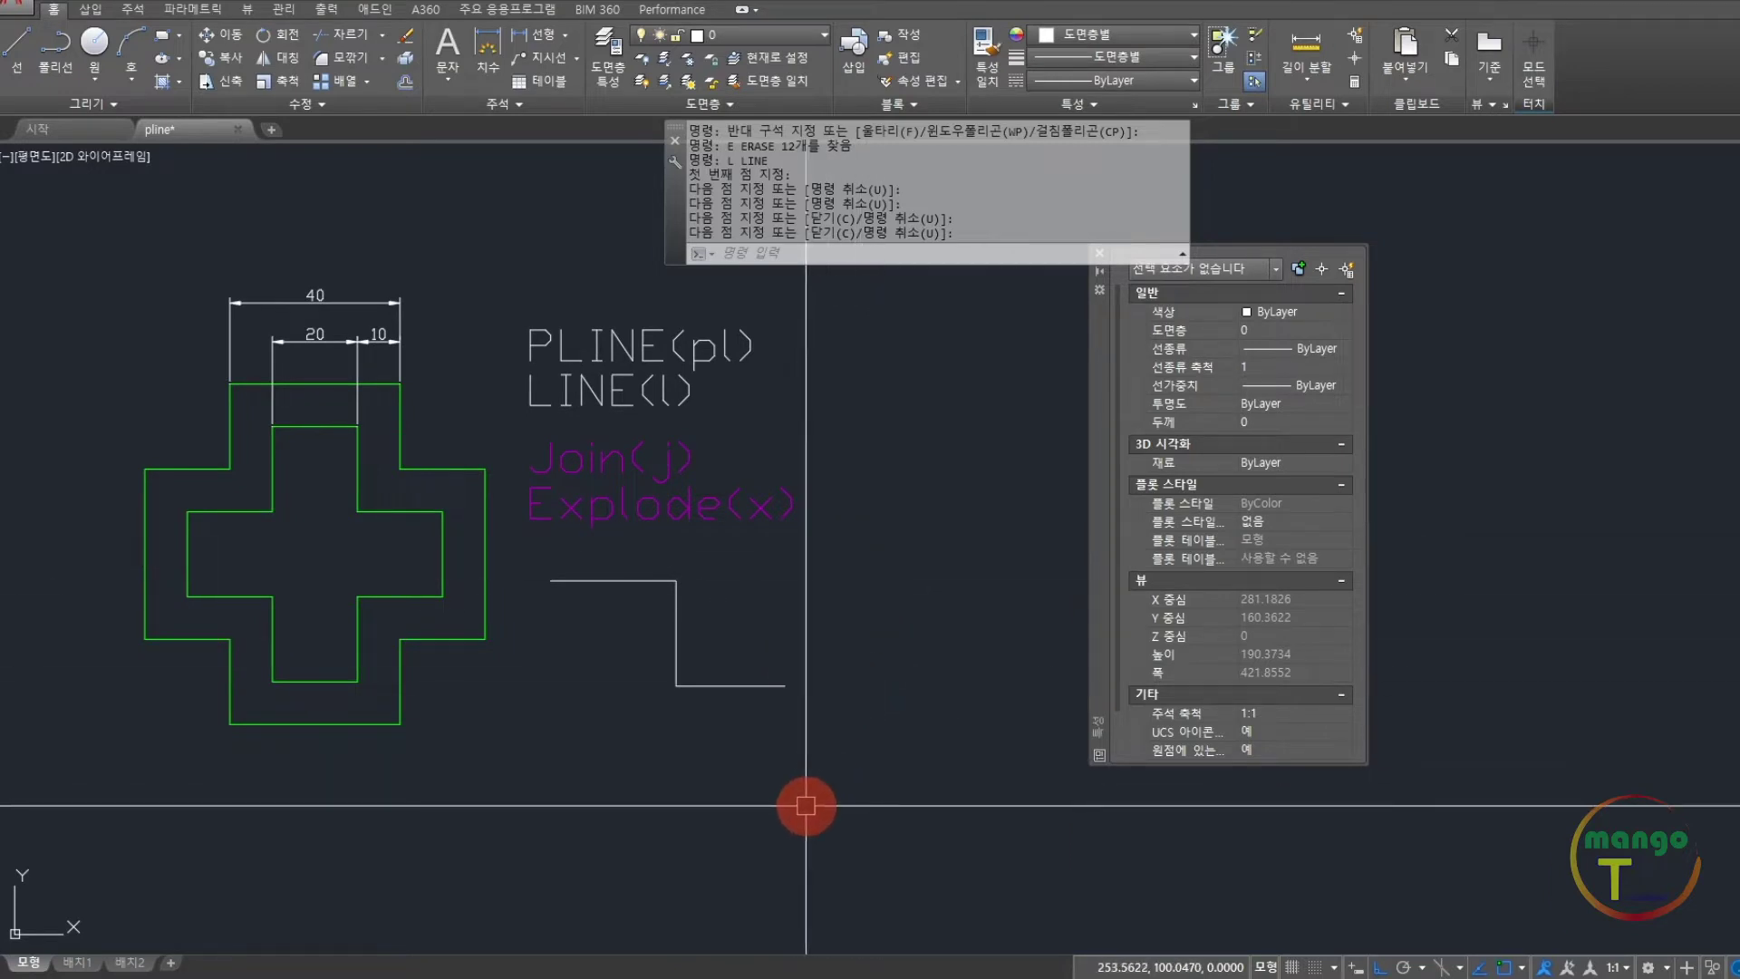
Step: Draw a three-segment stepped shape with PLINE below the line-drawn one, about 88 long in total
{"action": "type", "text": "PL"}
{"action": "key", "text": "Return"}
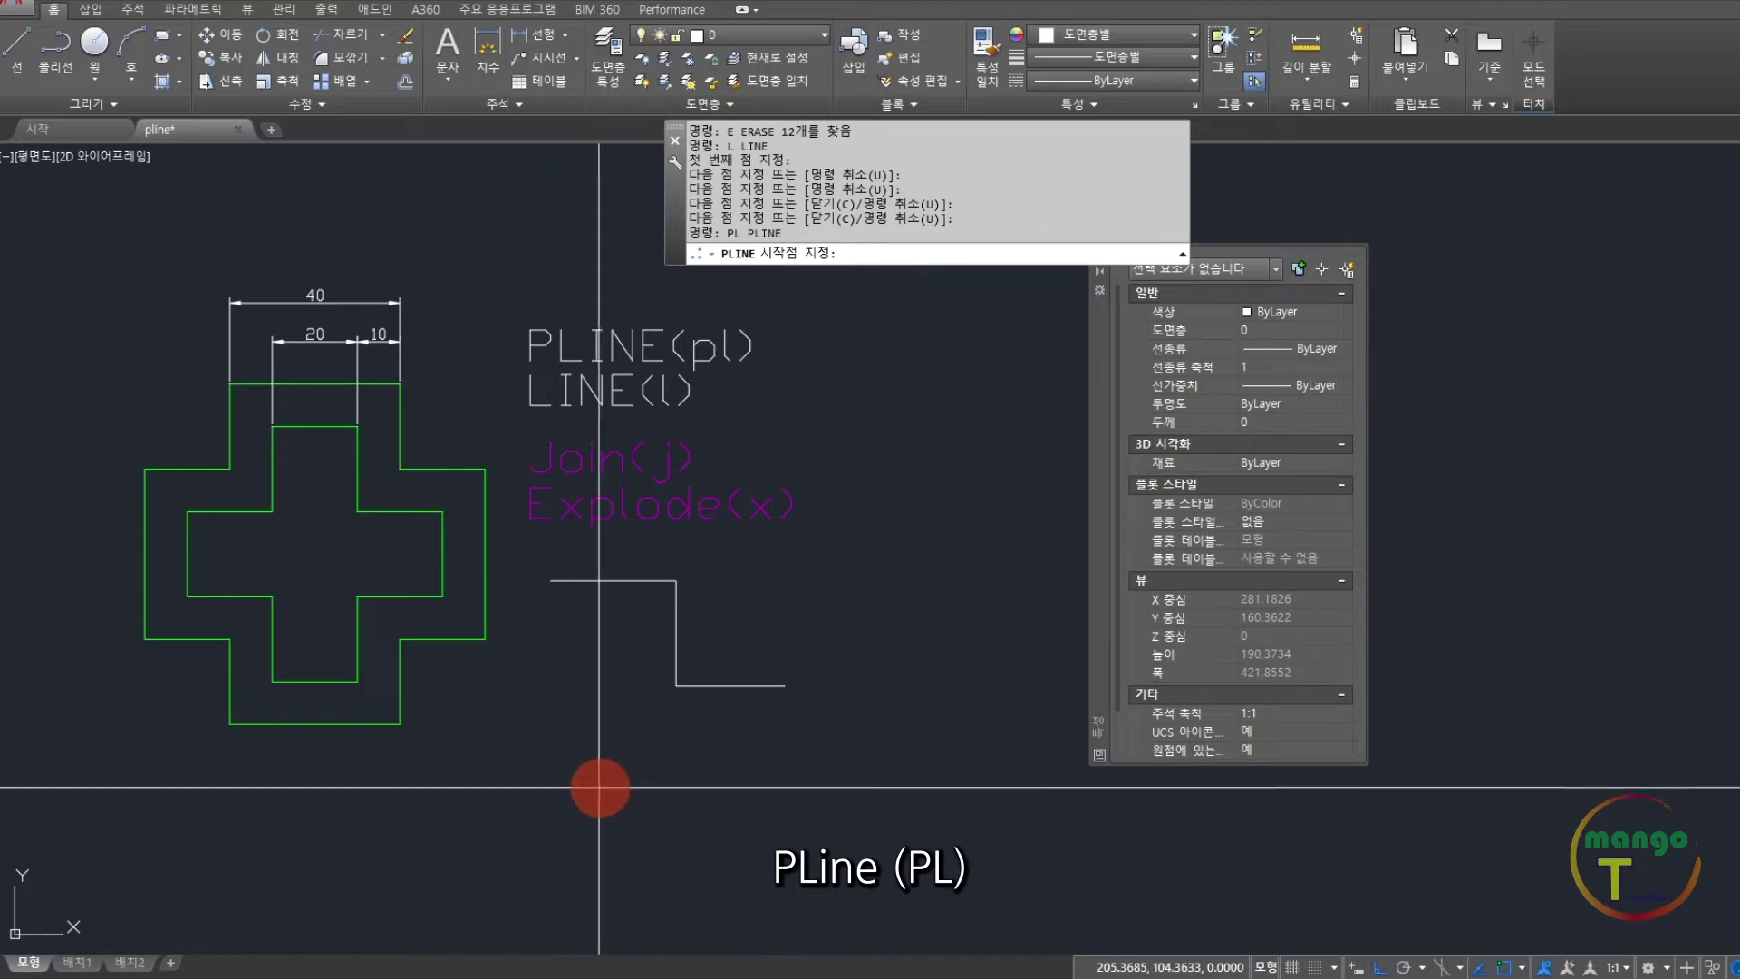
{"action": "left_click", "coordinate": [580, 801]}
{"action": "left_click", "coordinate": [711, 801]}
{"action": "left_click", "coordinate": [711, 899]}
{"action": "left_click", "coordinate": [854, 899]}
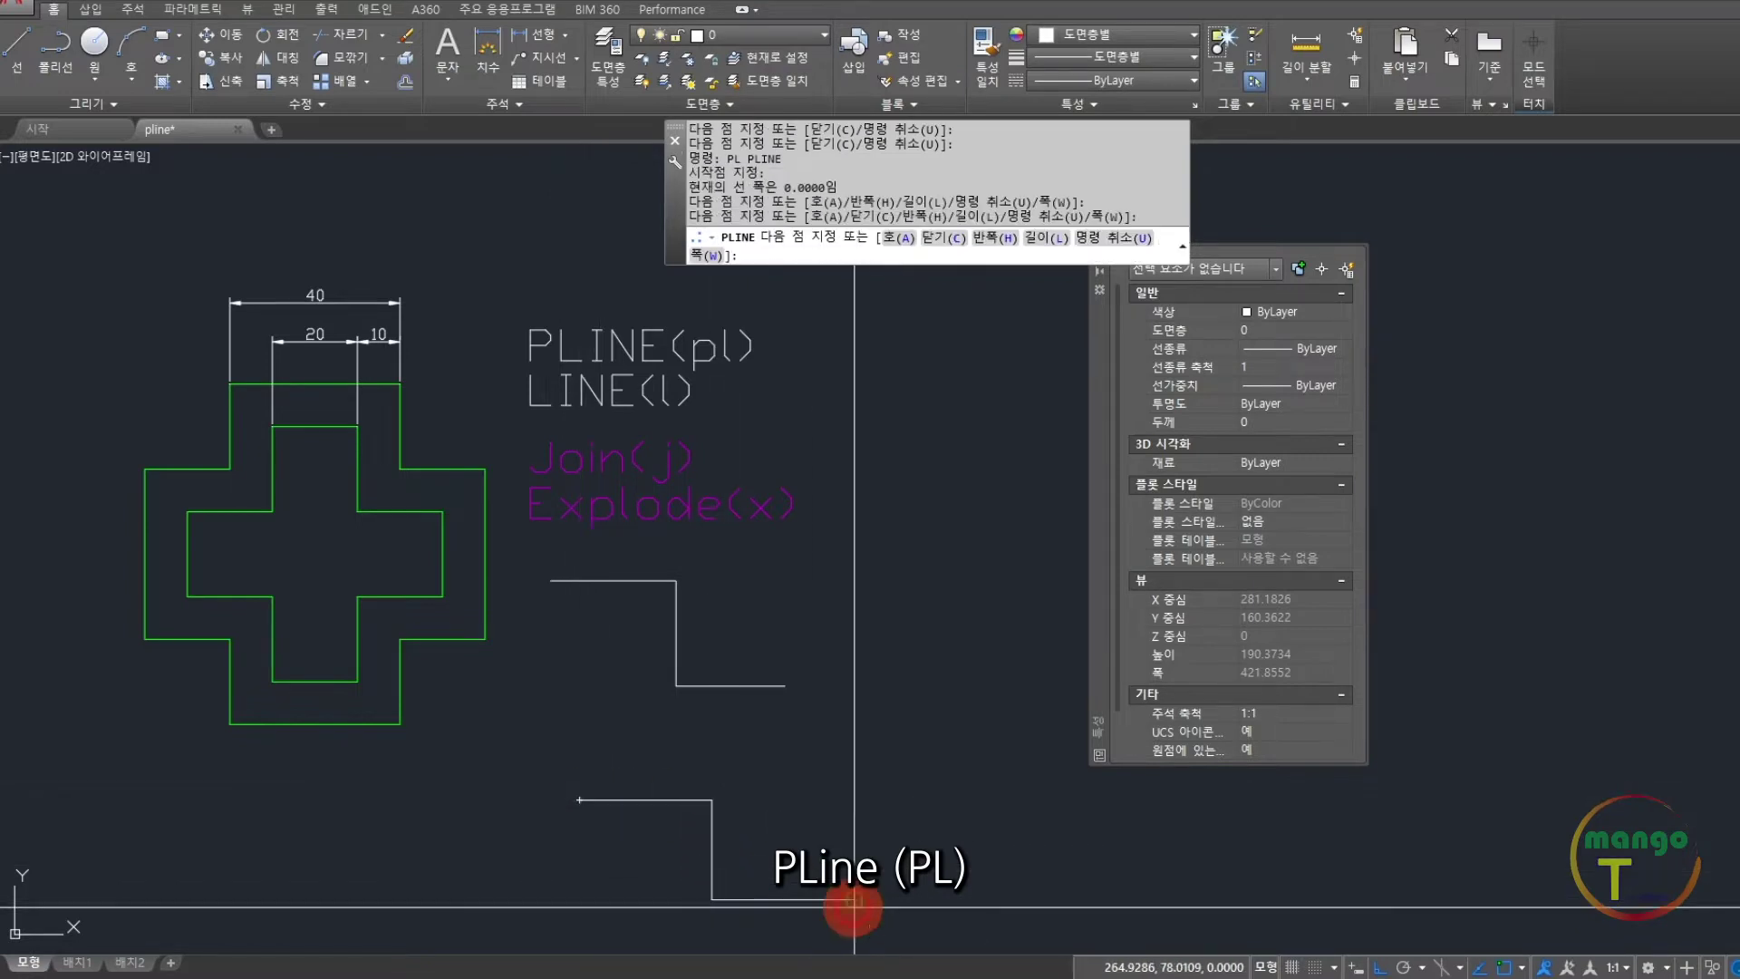
{"action": "right_click", "coordinate": [938, 819]}
{"action": "mouse_move", "coordinate": [938, 819]}
{"action": "middle_mouse_down"}
{"action": "mouse_move", "coordinate": [921, 613]}
{"action": "mouse_move", "coordinate": [855, 648]}
{"action": "middle_mouse_up"}
{"action": "middle_click_drag", "start_coordinate": [797, 563], "coordinate": [797, 596]}
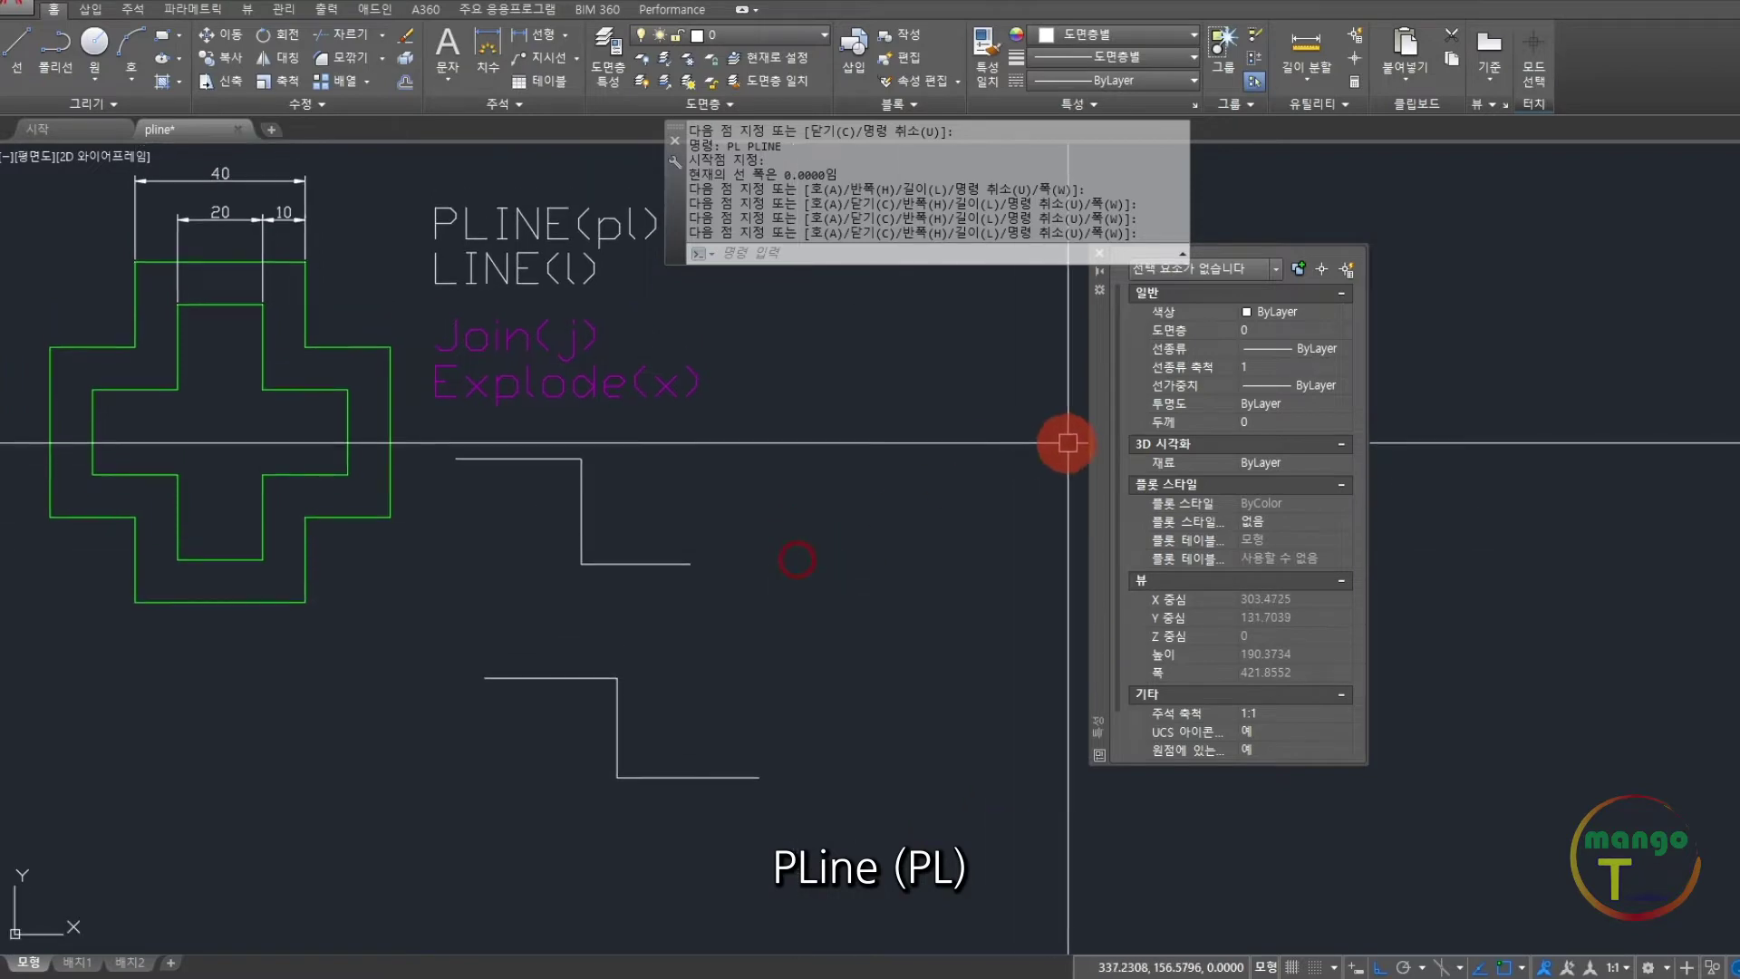
Step: Move the Properties palette beside the stepped shapes and compare the properties of the three lines with those of the polyline
{"action": "left_click_drag", "start_coordinate": [1102, 451], "coordinate": [818, 578]}
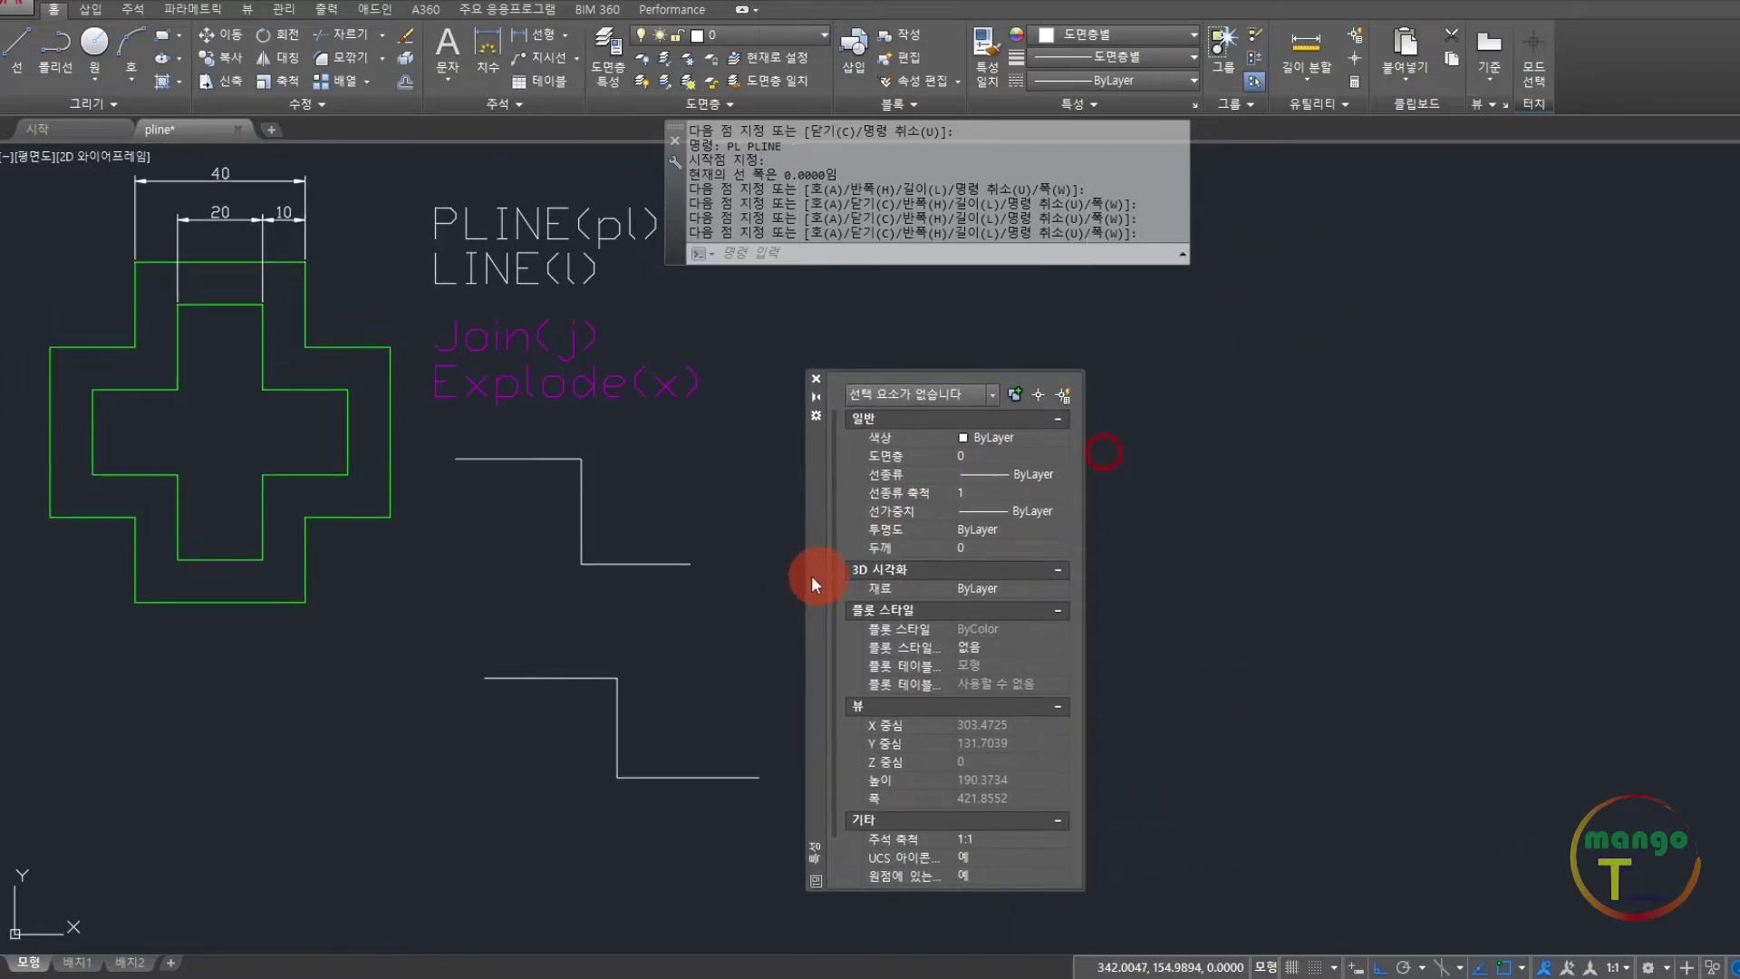
{"action": "left_click", "coordinate": [706, 605]}
{"action": "left_click", "coordinate": [460, 452]}
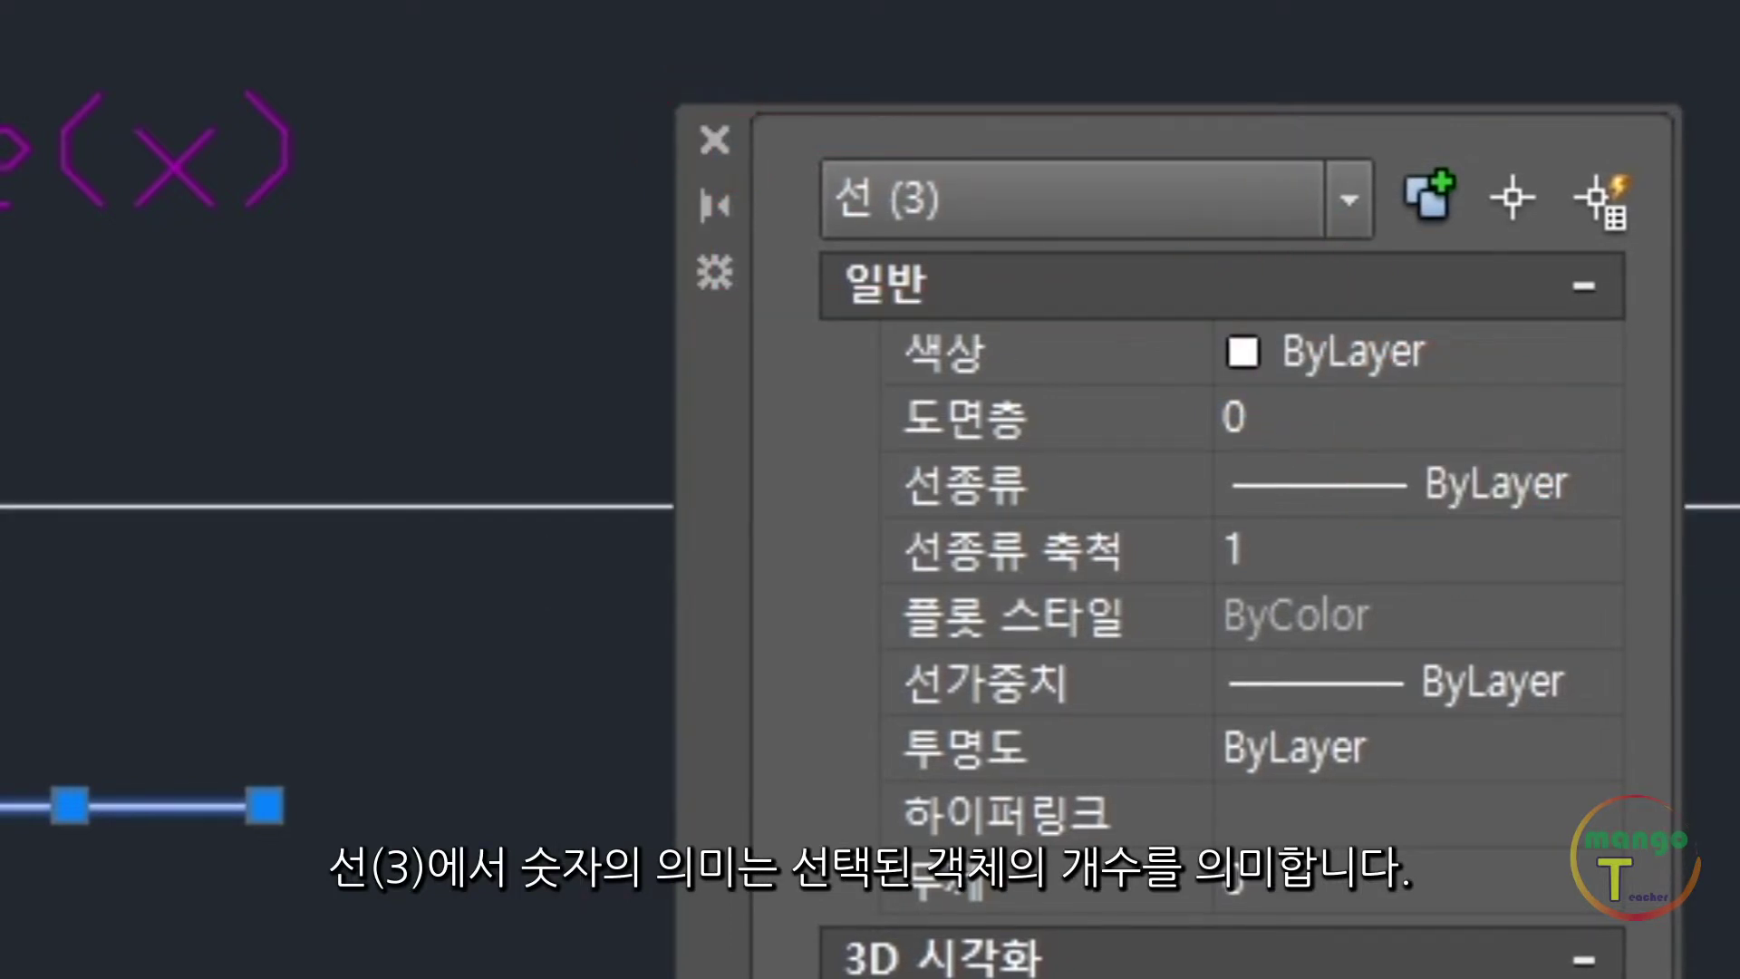
{"action": "key", "text": "Escape"}
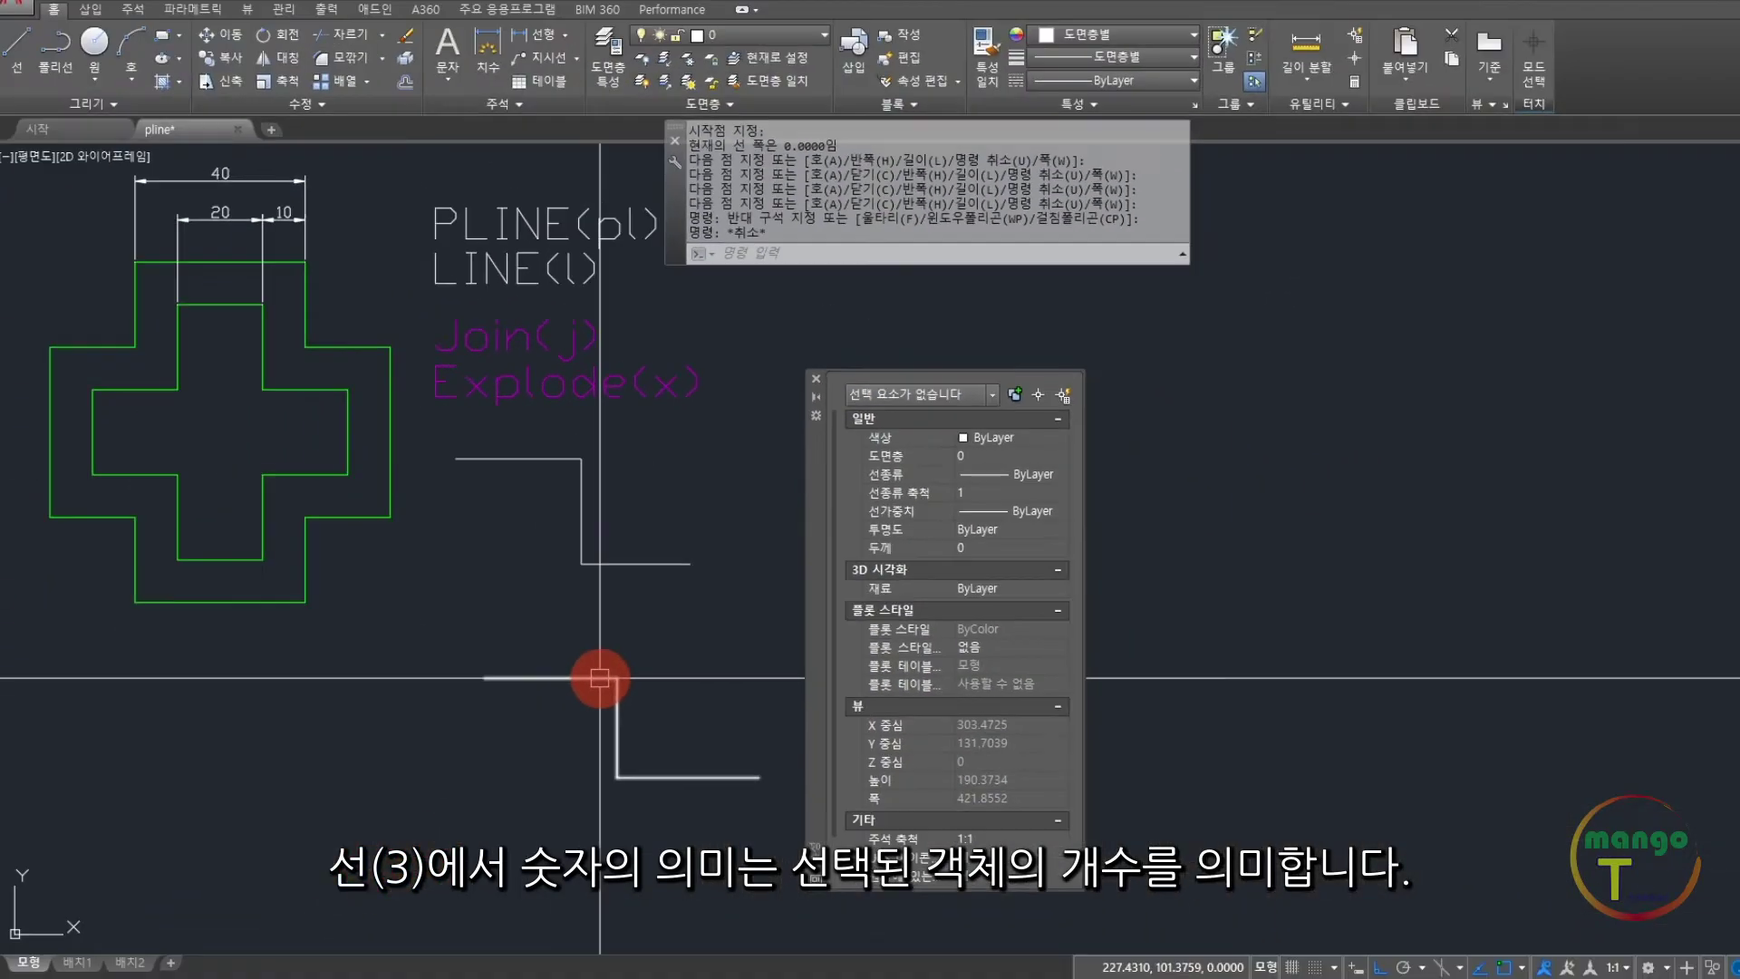
{"action": "left_click", "coordinate": [394, 856]}
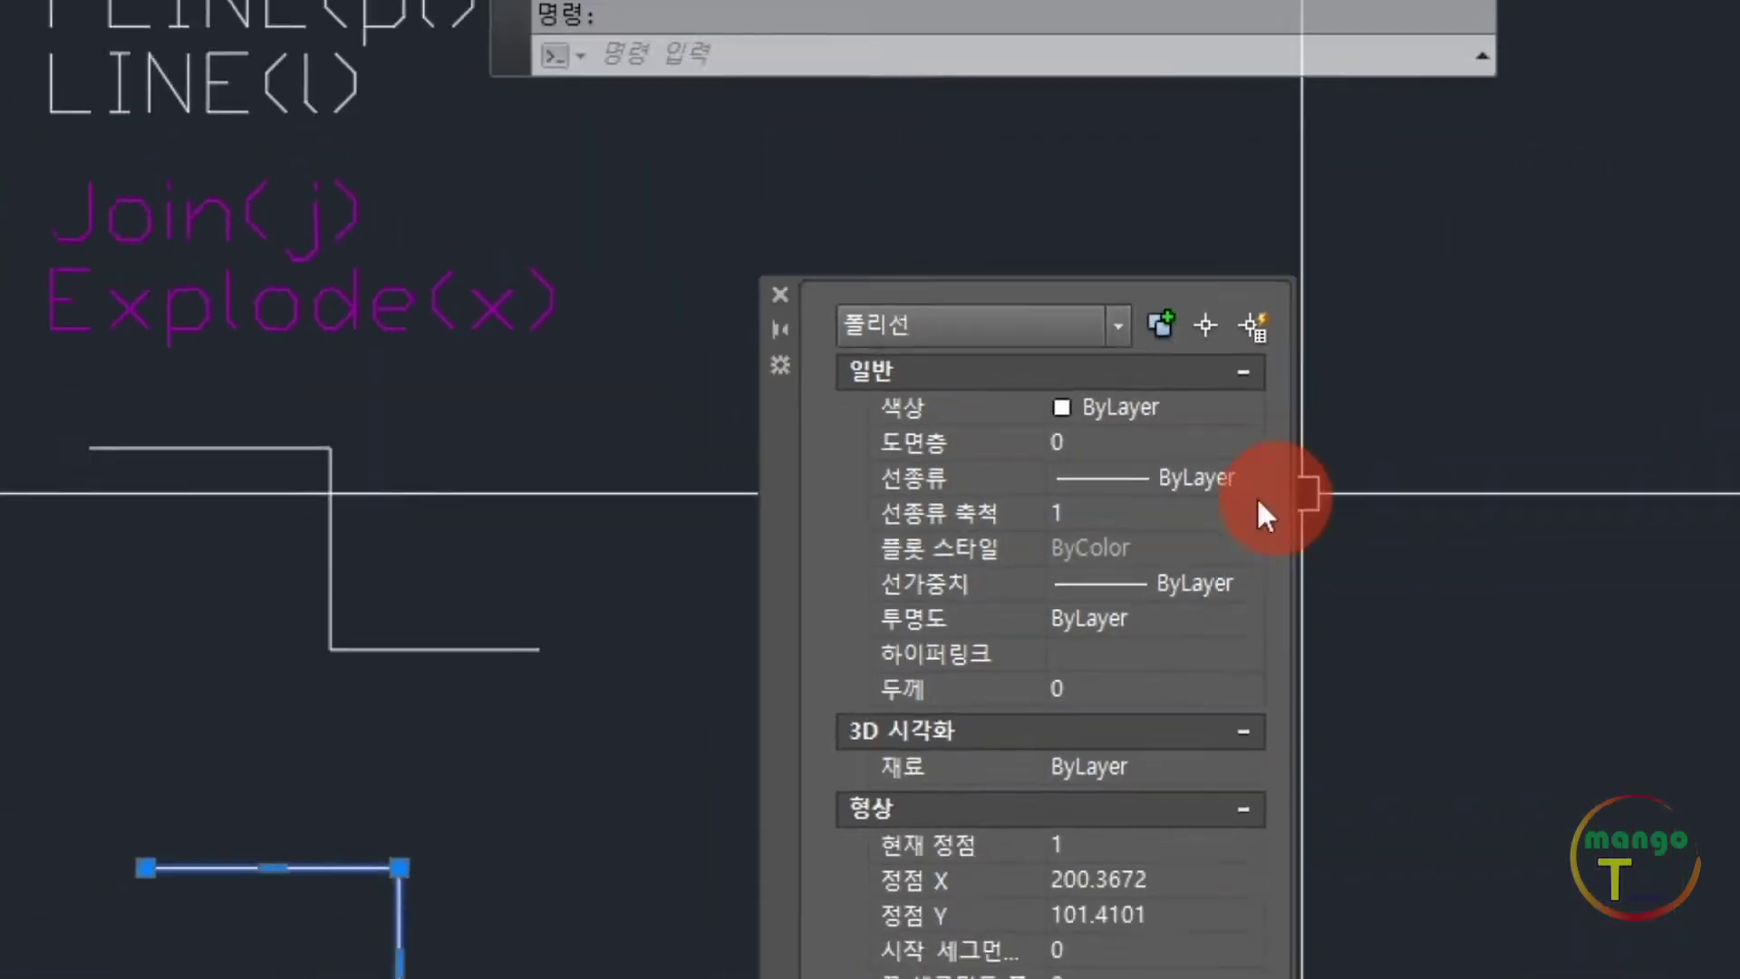
{"action": "key", "text": "Escape"}
Step: Select the upper stepped shape's segments one by one from the upper segment down, and again in reverse, to examine how they select
{"action": "left_click", "coordinate": [505, 459]}
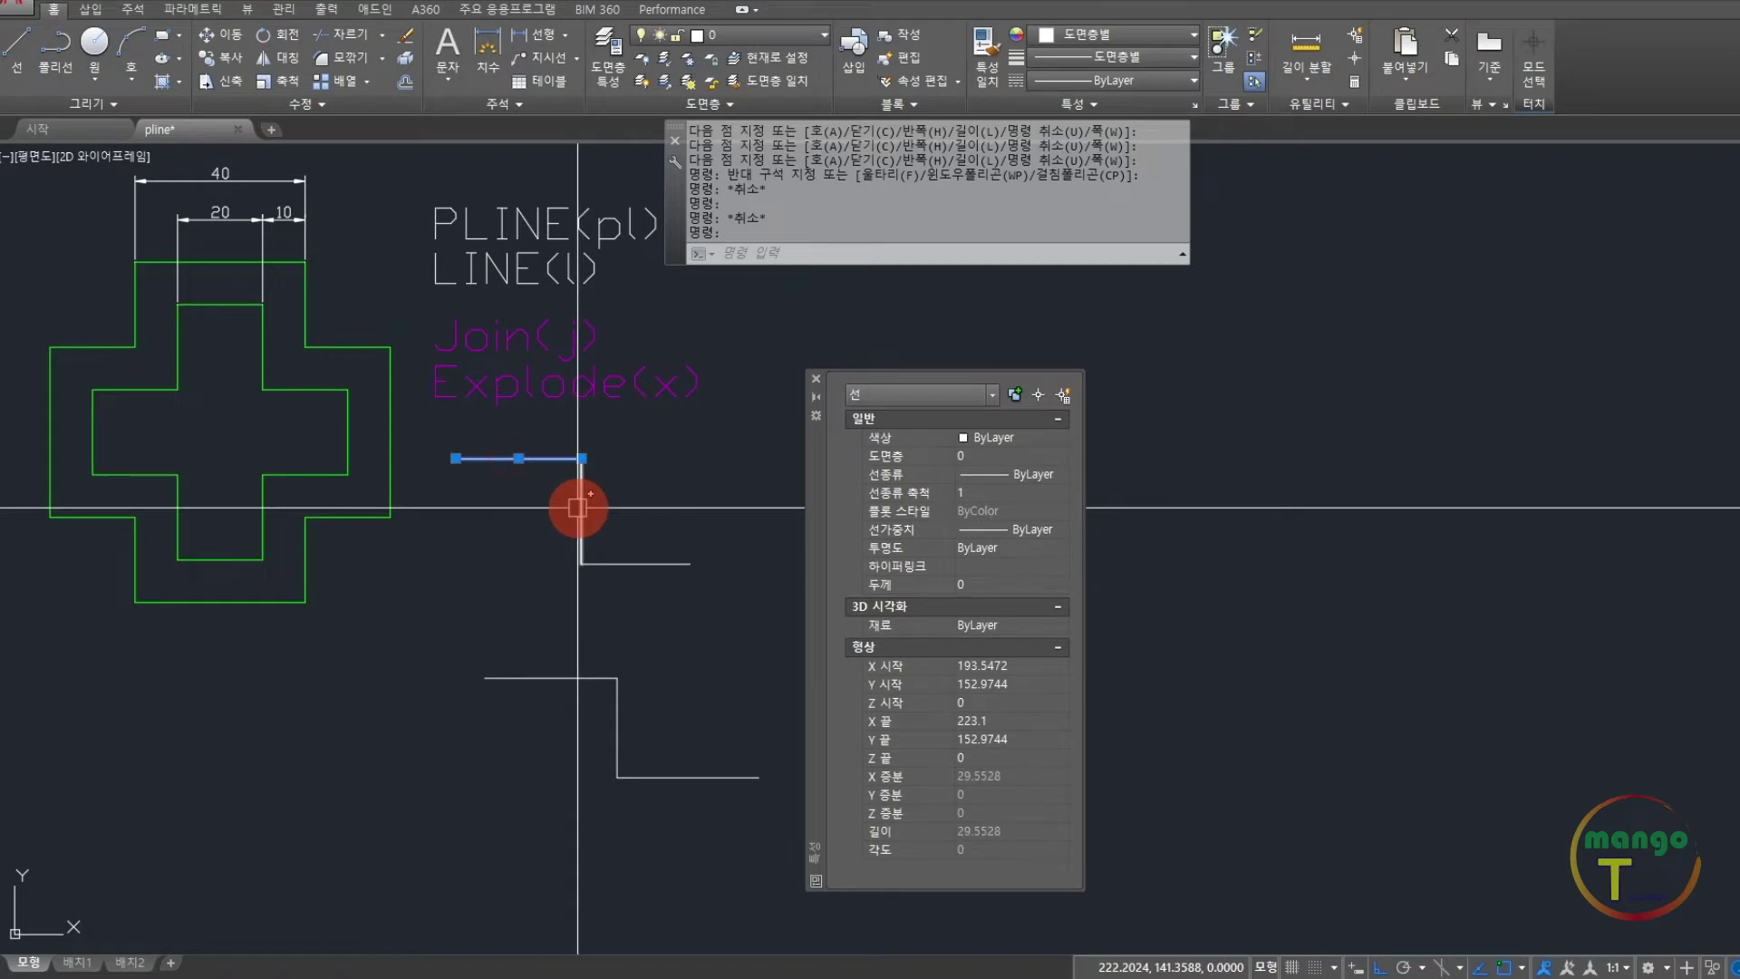
{"action": "left_click", "coordinate": [580, 509]}
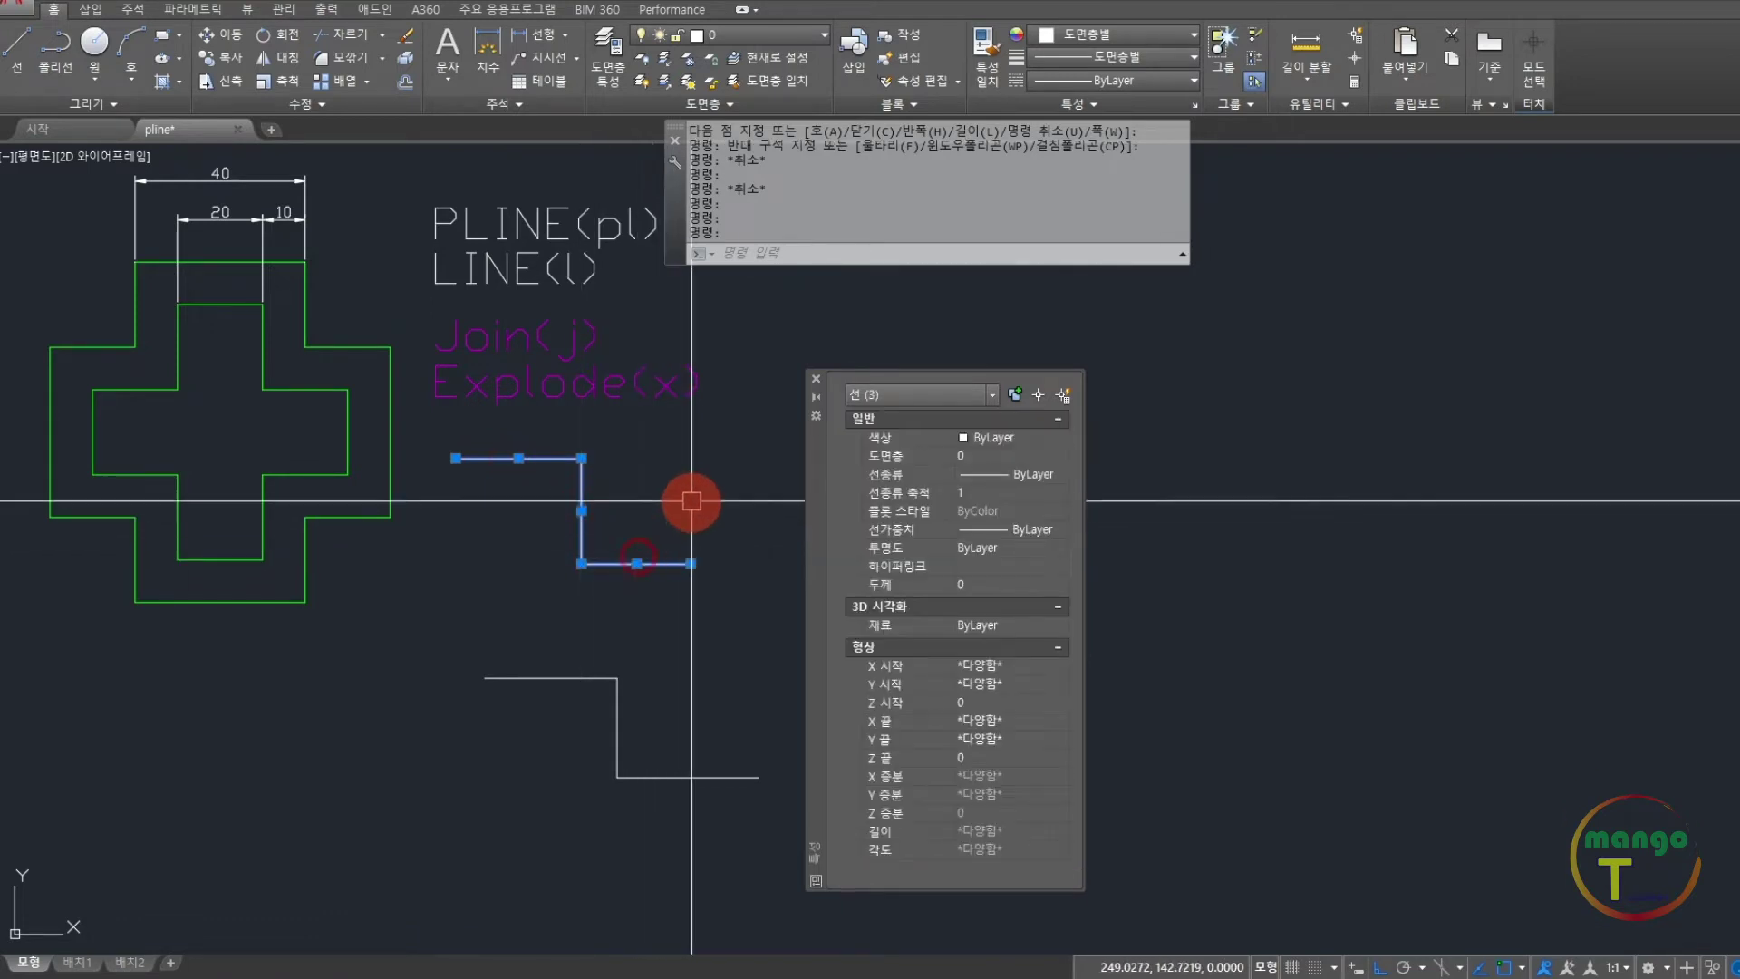
{"action": "key", "text": "Escape"}
{"action": "left_click", "coordinate": [650, 562]}
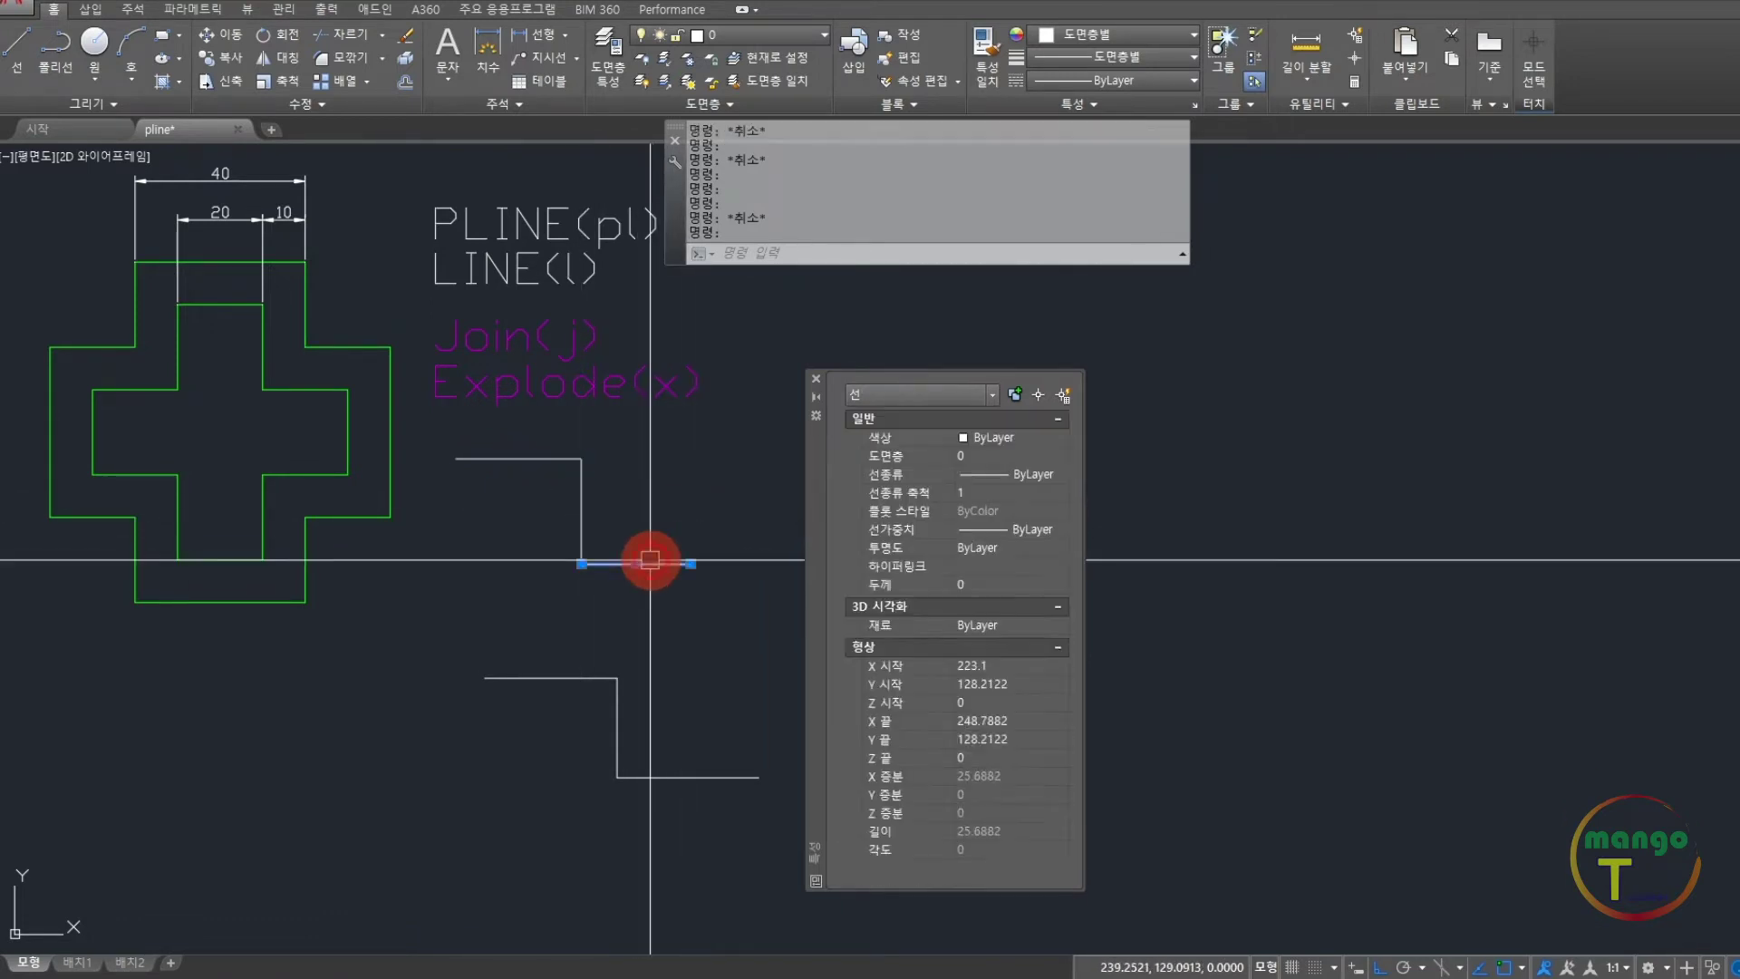
{"action": "left_click", "coordinate": [583, 494]}
{"action": "left_click", "coordinate": [524, 460]}
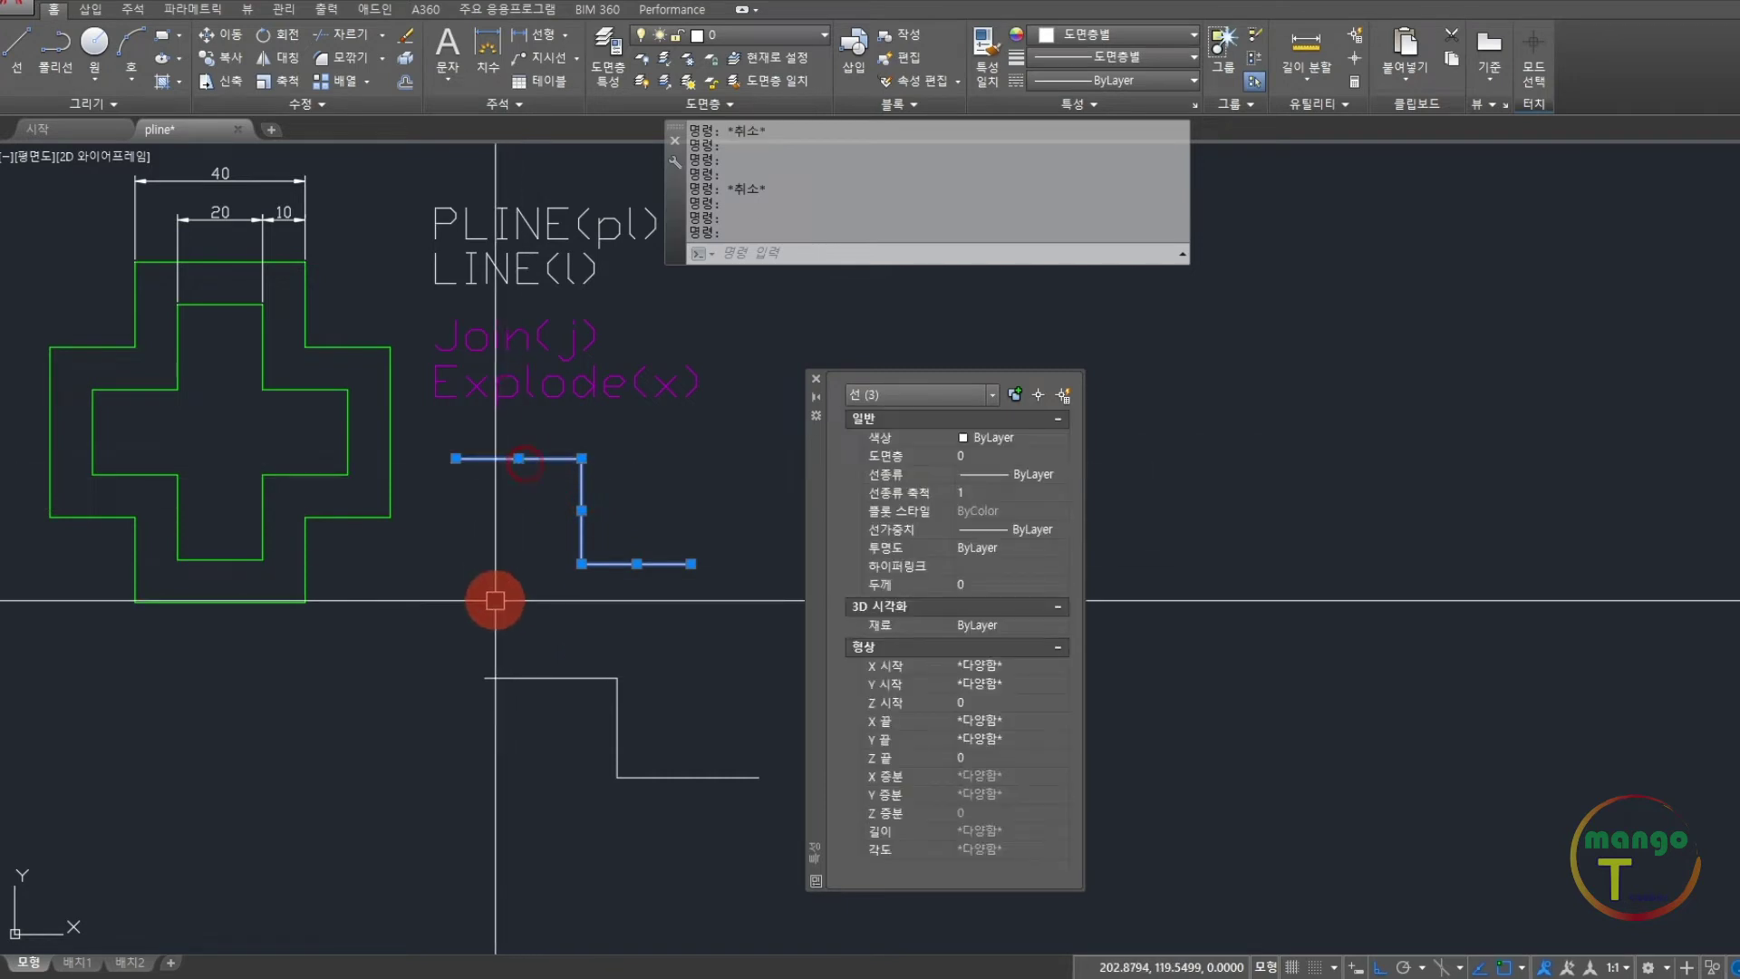
{"action": "key", "text": "Escape"}
Step: Inspect the lower polyline by itself, then select the three upper lines together with the polyline to compare their object types
{"action": "mouse_move", "coordinate": [692, 704]}
{"action": "middle_mouse_down"}
{"action": "mouse_move", "coordinate": [698, 610]}
{"action": "mouse_move", "coordinate": [637, 575]}
{"action": "middle_mouse_up"}
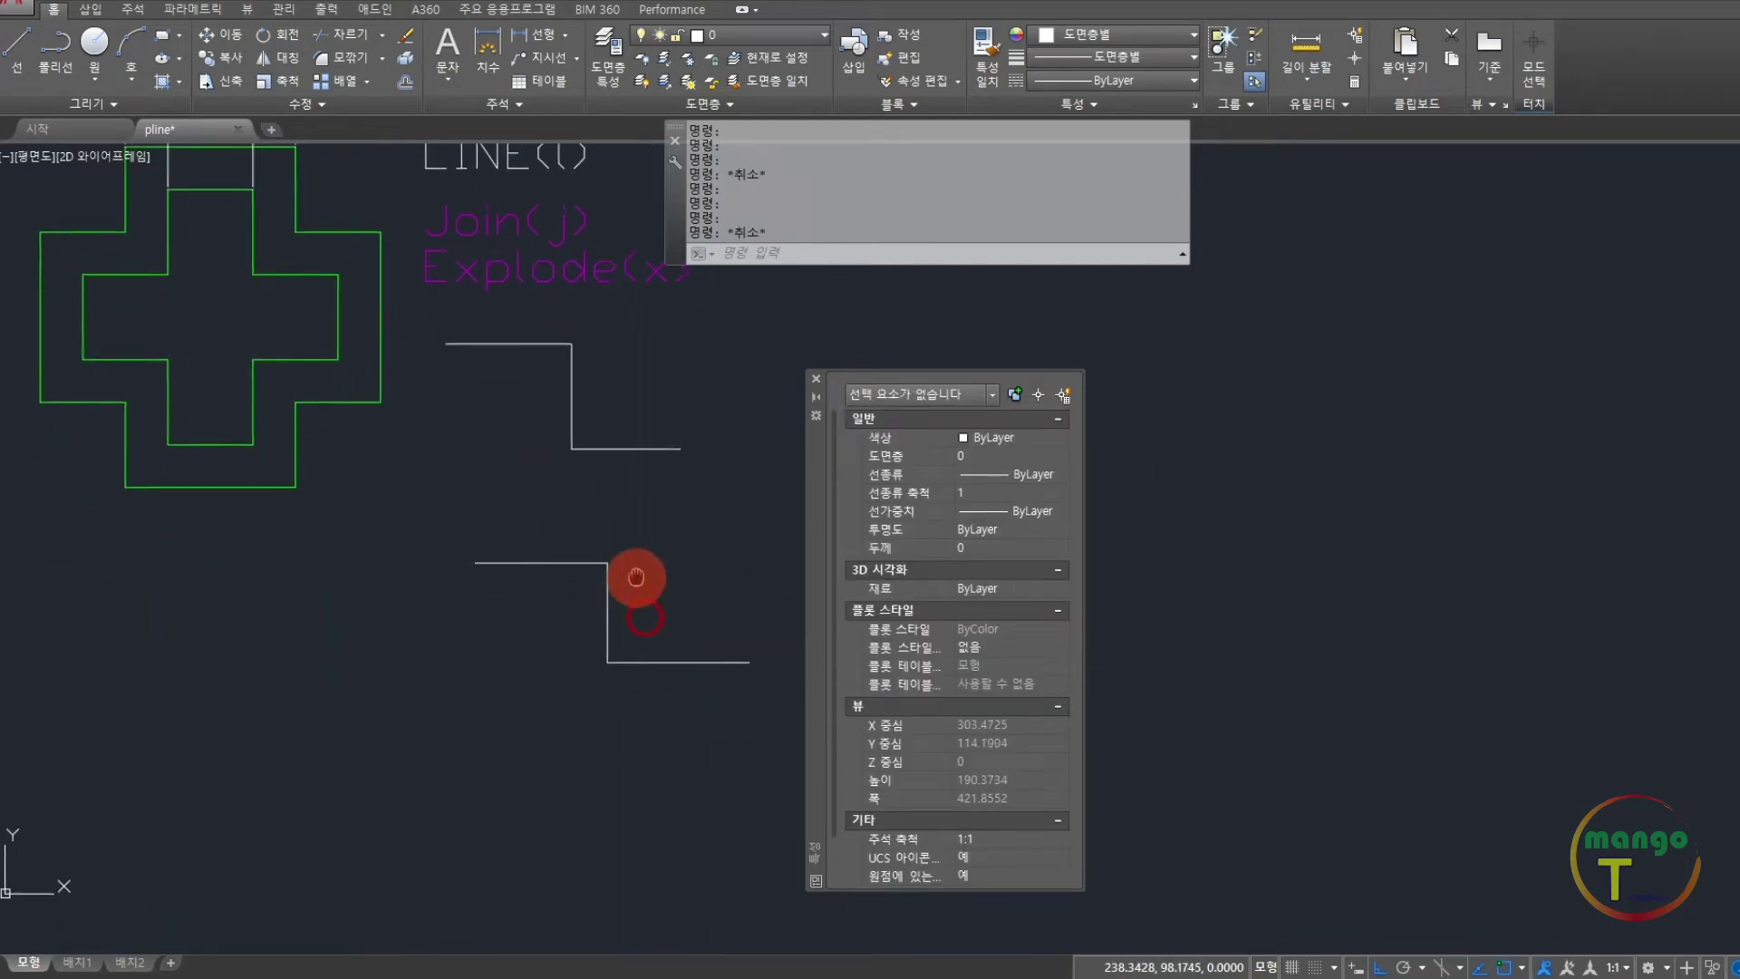
{"action": "left_click", "coordinate": [574, 562]}
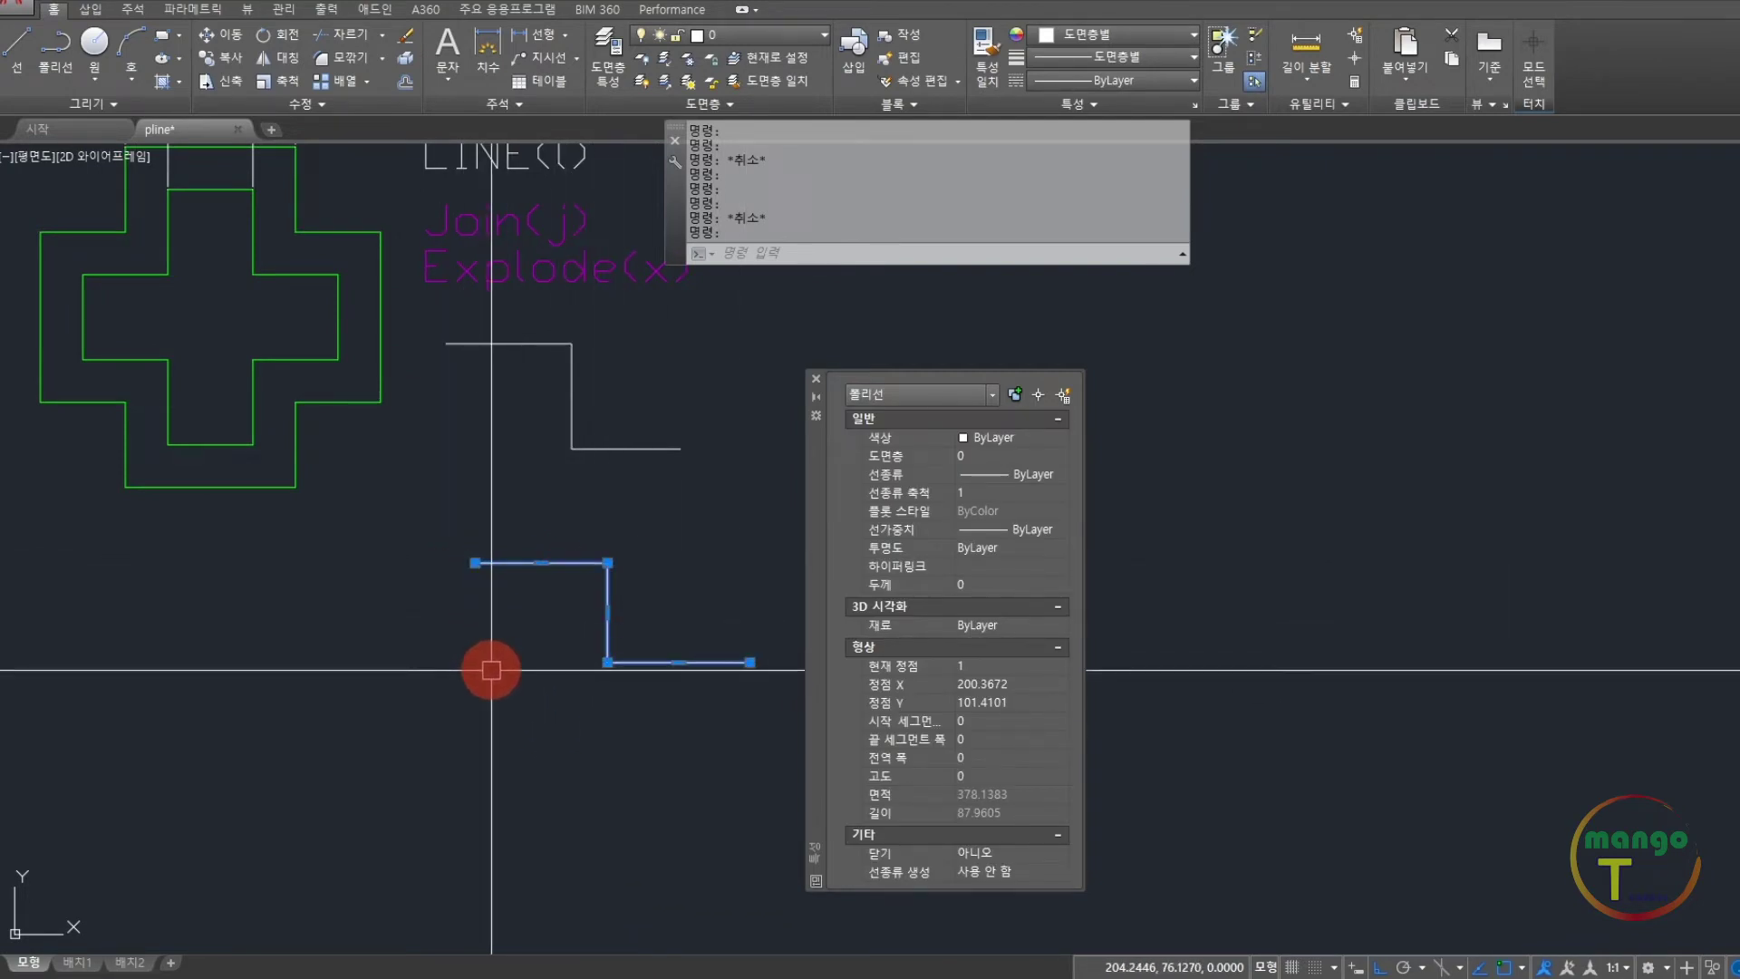
{"action": "key", "text": "Escape"}
{"action": "left_click", "coordinate": [645, 449]}
{"action": "left_click", "coordinate": [585, 401]}
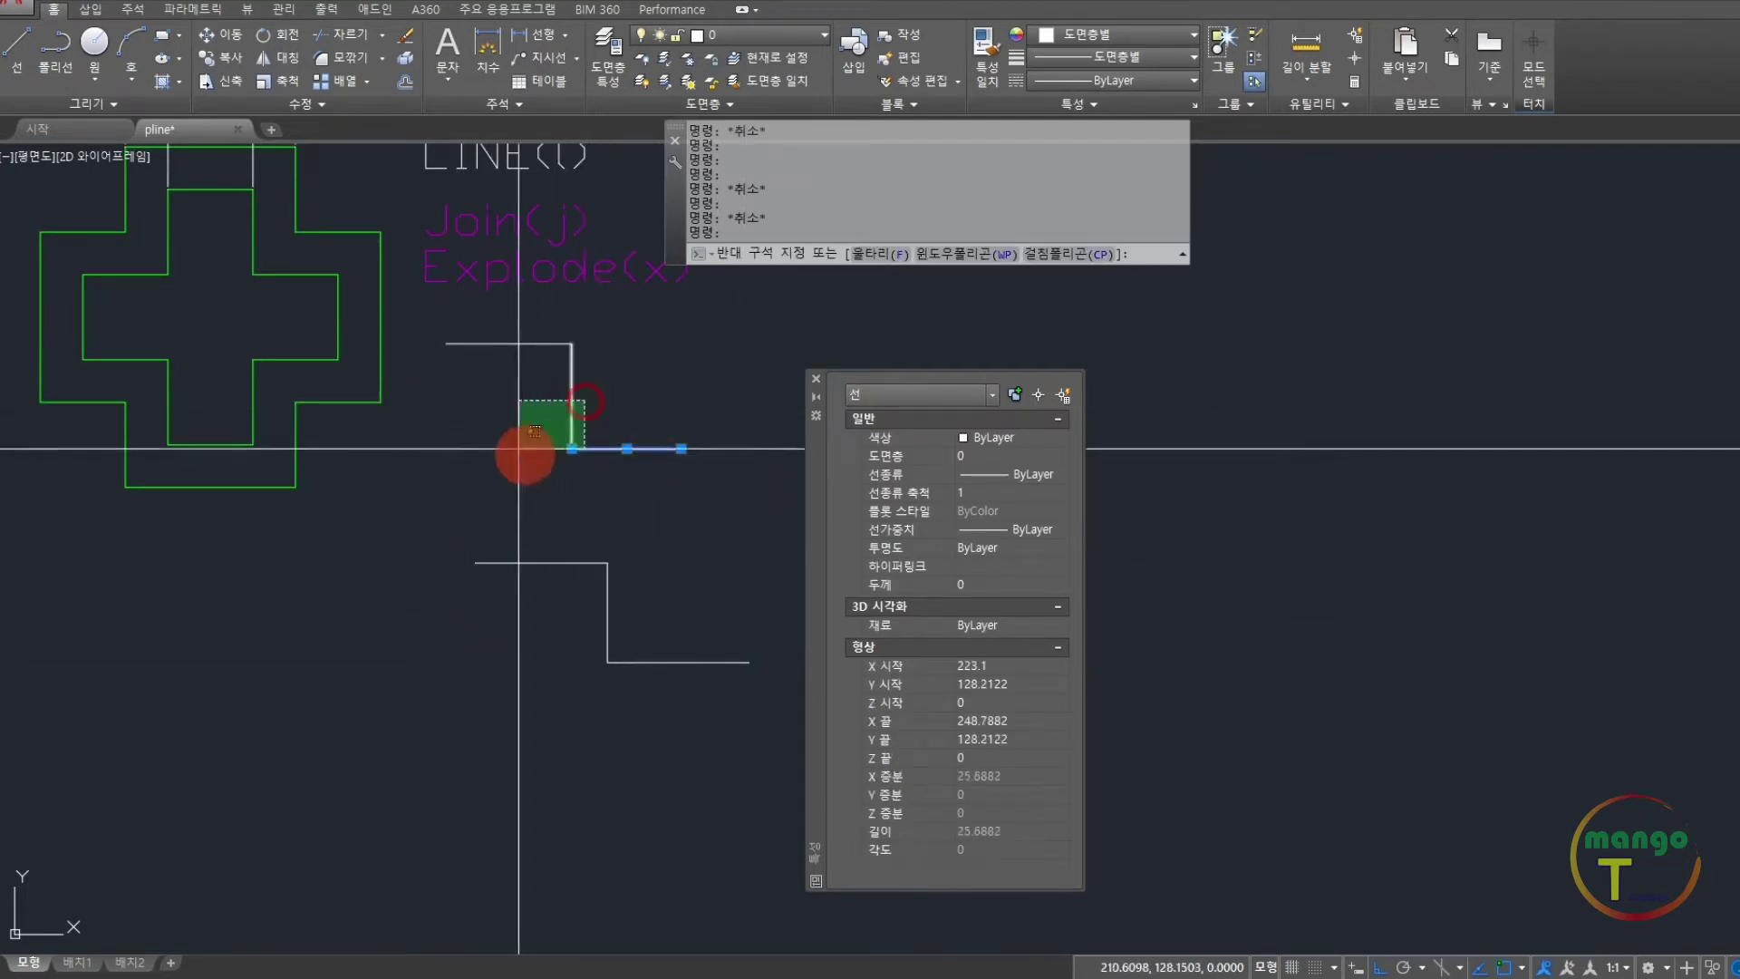
{"action": "left_click", "coordinate": [513, 341]}
{"action": "left_click", "coordinate": [539, 564]}
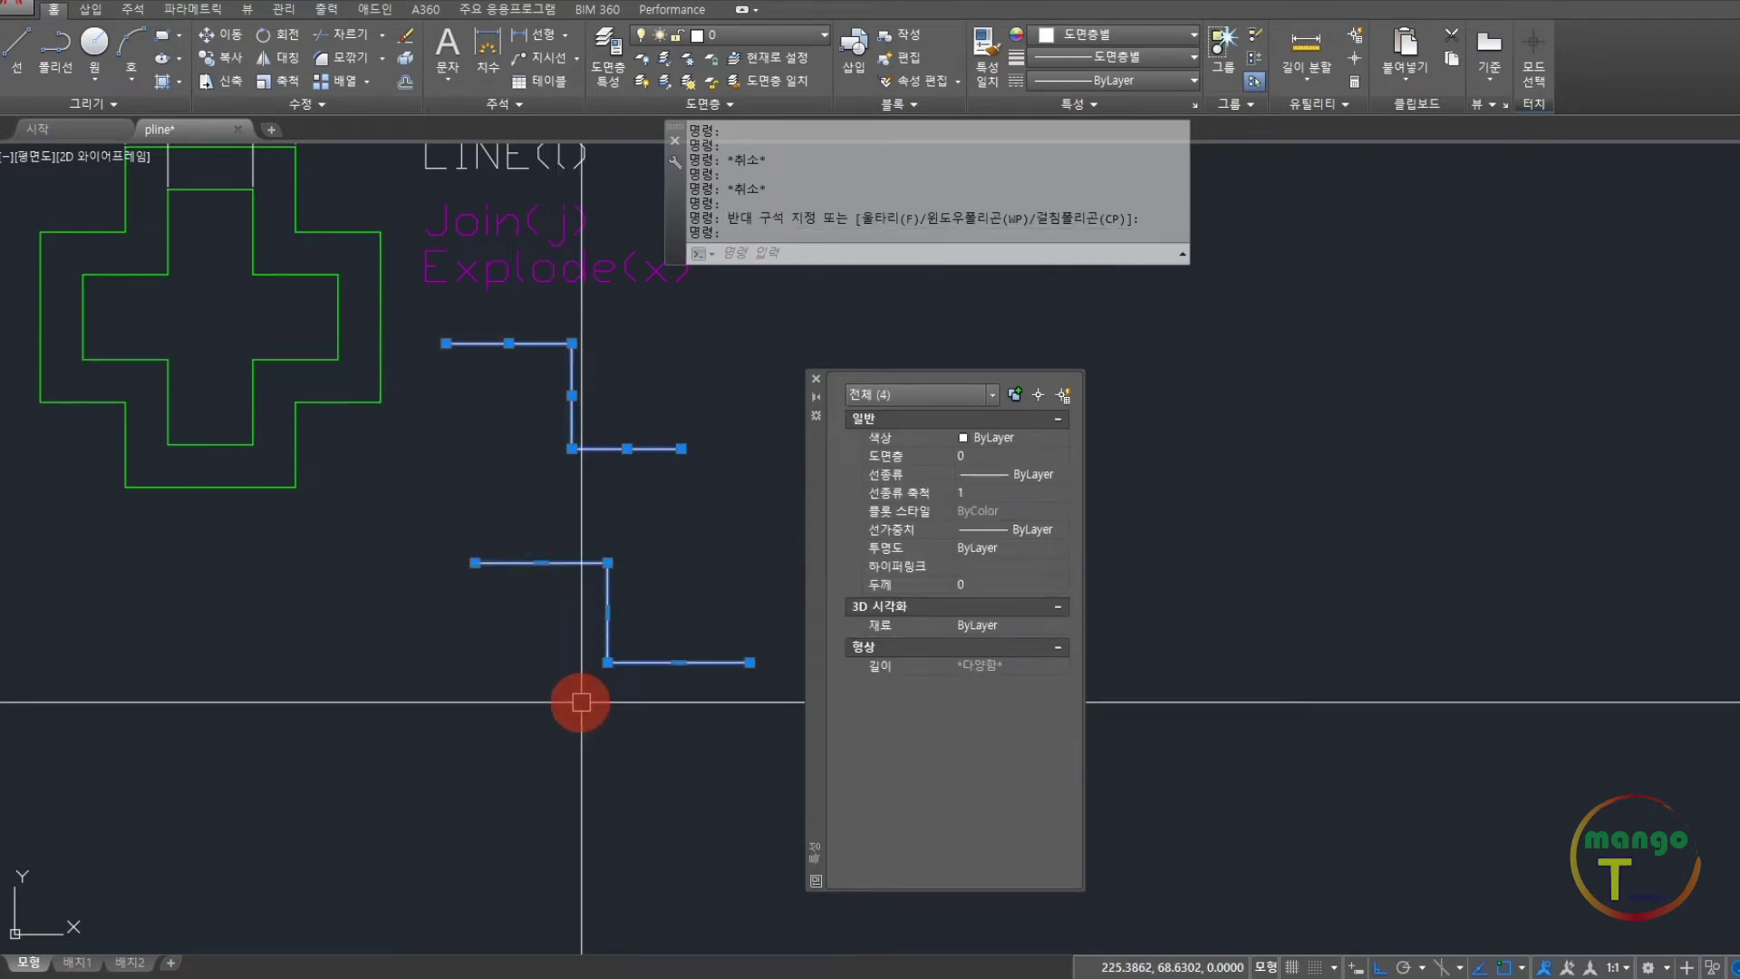
{"action": "key", "text": "Escape"}
Step: Offset the three separate lines by 10 mm, the two horizontal ones upward and the vertical one to the right
{"action": "middle_click_drag", "start_coordinate": [576, 713], "coordinate": [494, 812]}
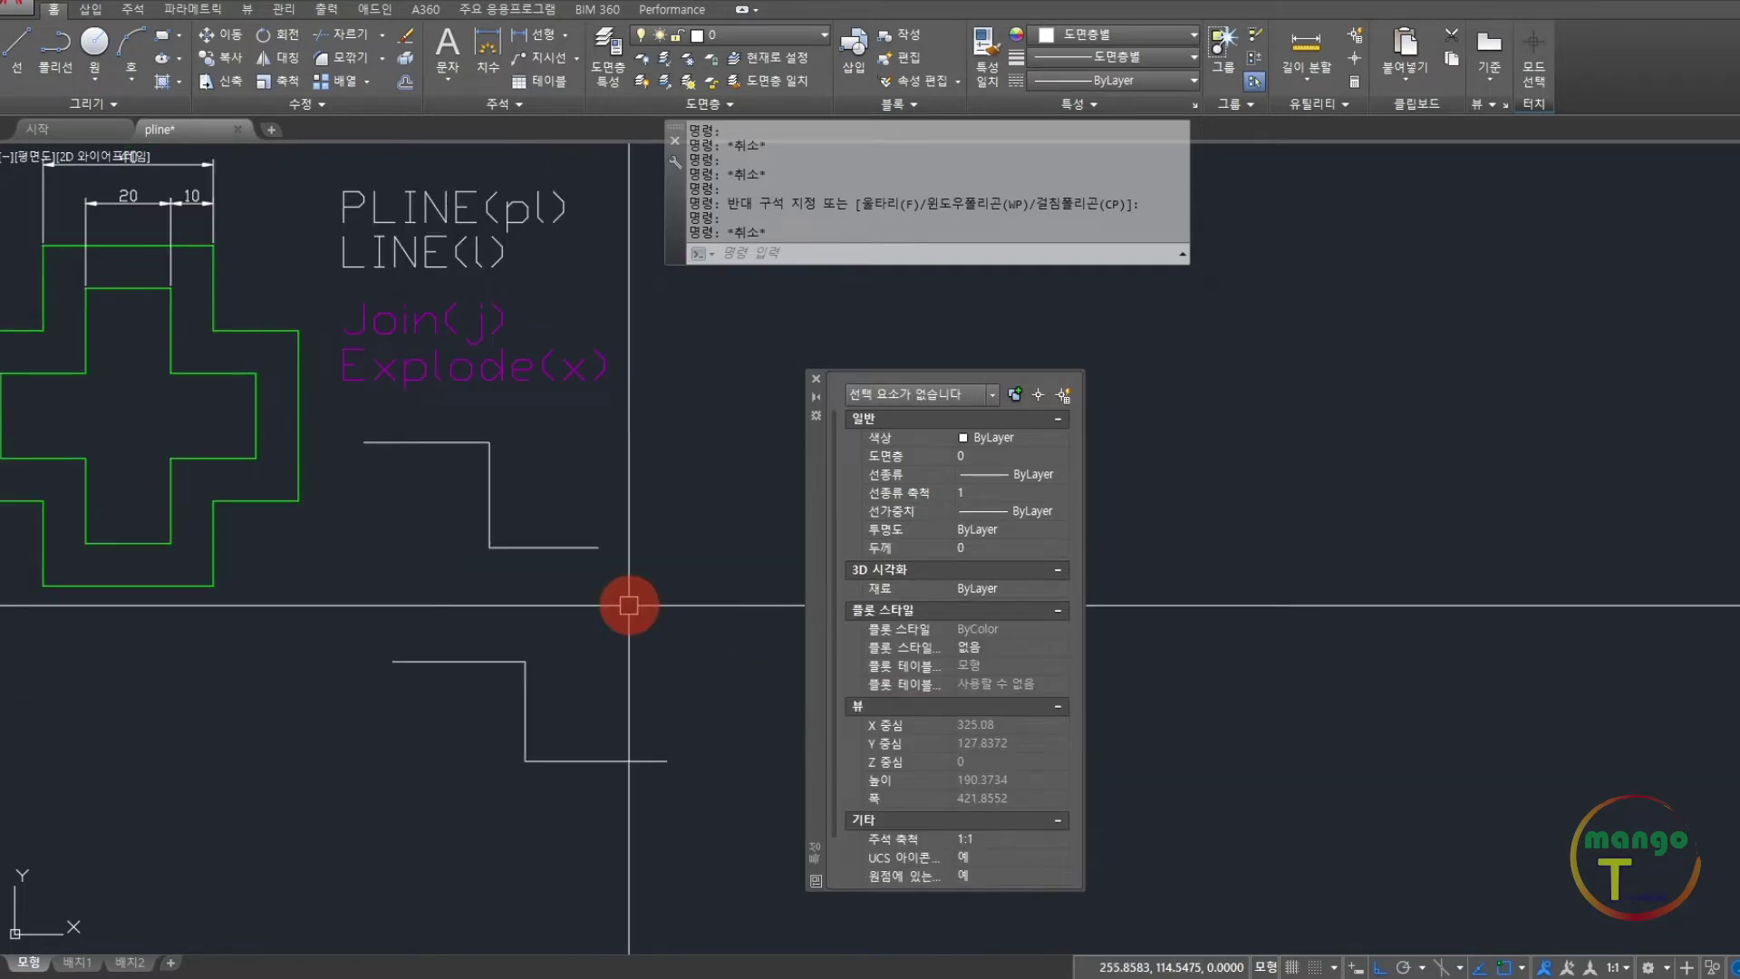
{"action": "type", "text": "o"}
{"action": "key", "text": "Return"}
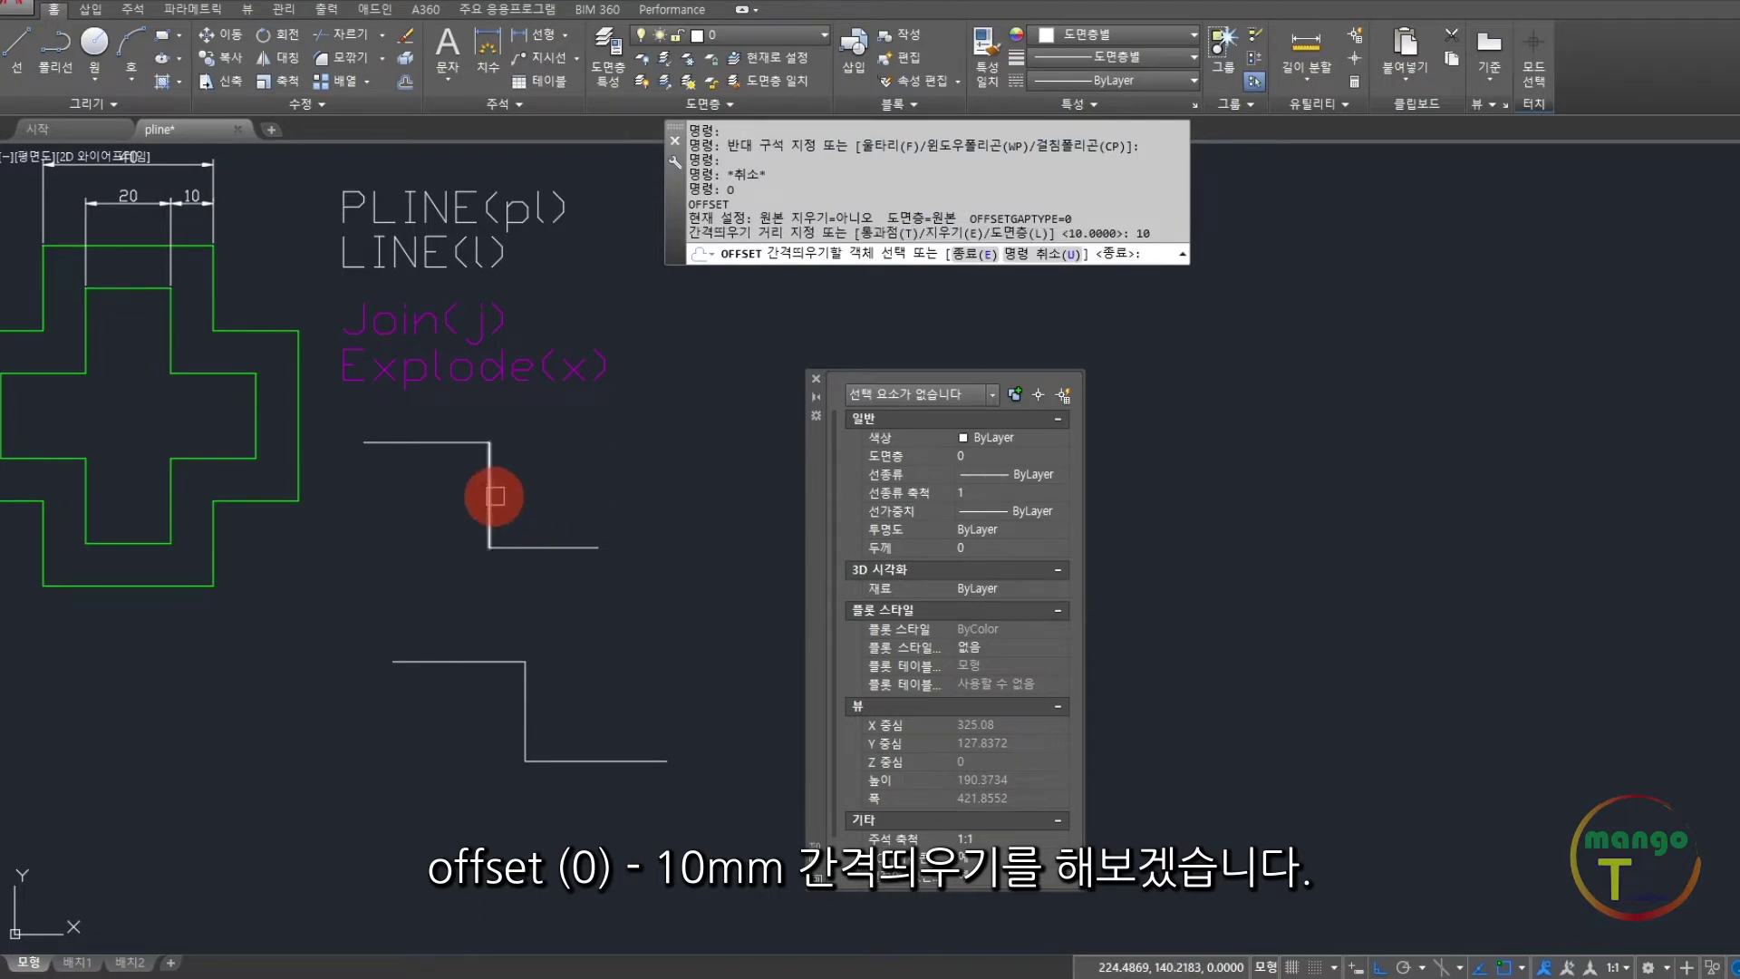
{"action": "left_click", "coordinate": [562, 548]}
{"action": "left_click", "coordinate": [563, 486]}
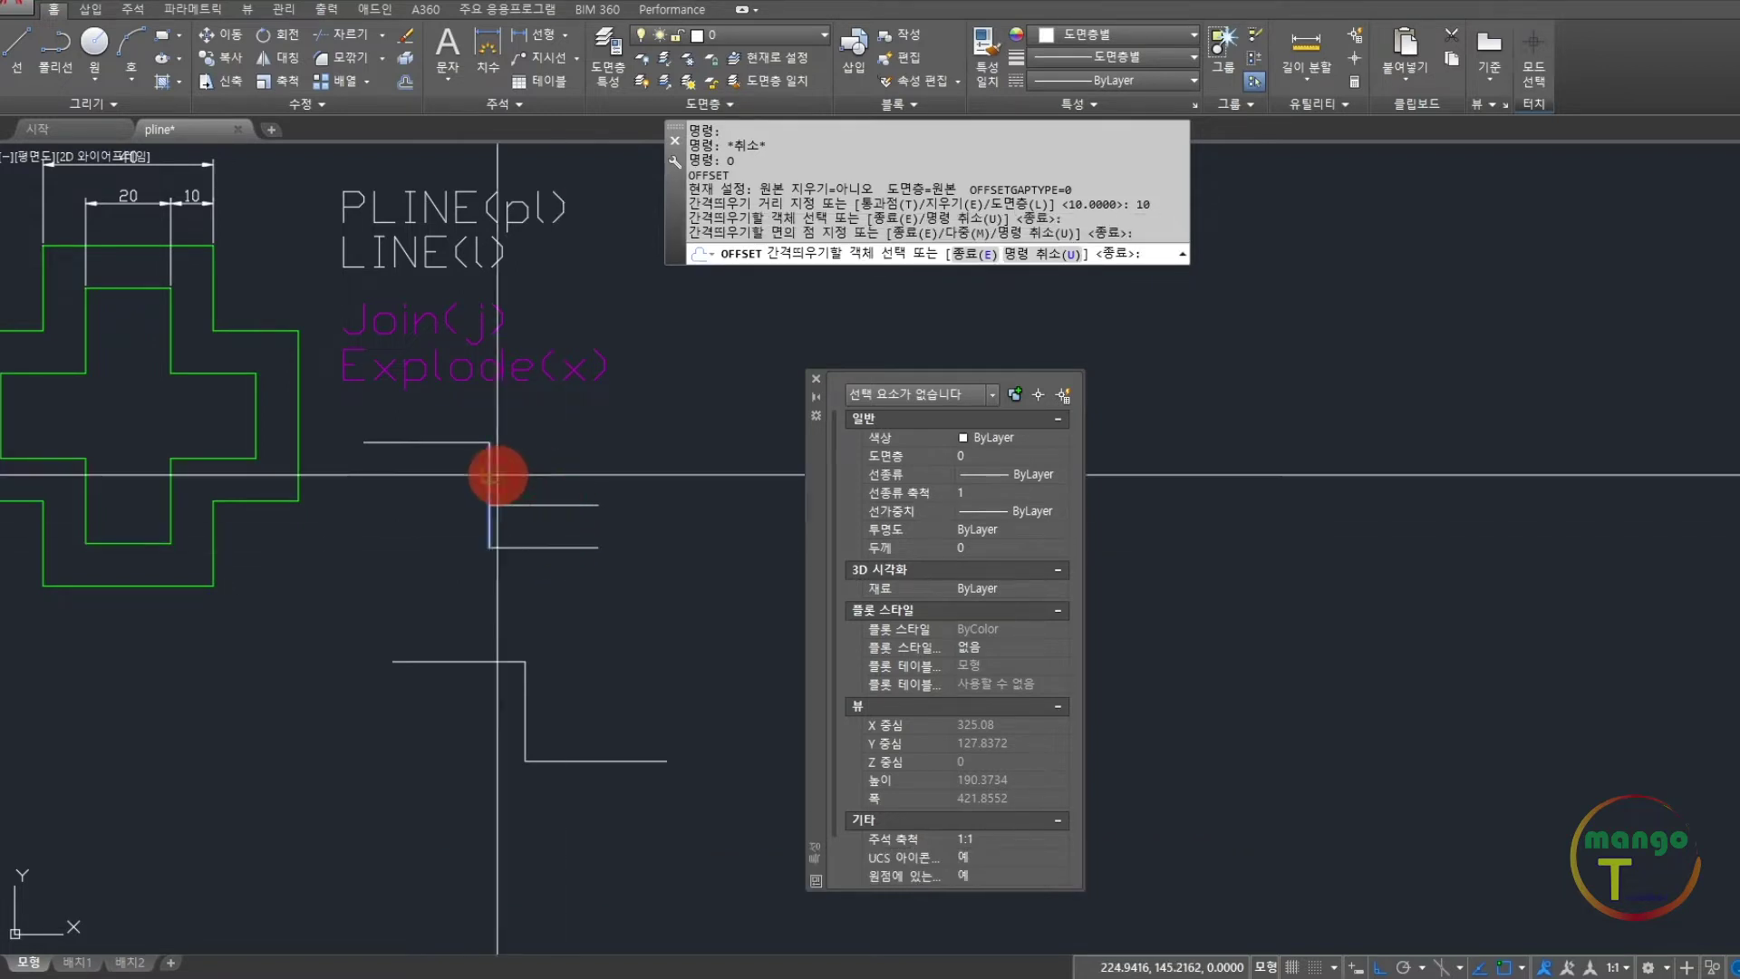
{"action": "left_click", "coordinate": [490, 475]}
{"action": "left_click", "coordinate": [547, 469]}
{"action": "left_click", "coordinate": [425, 441]}
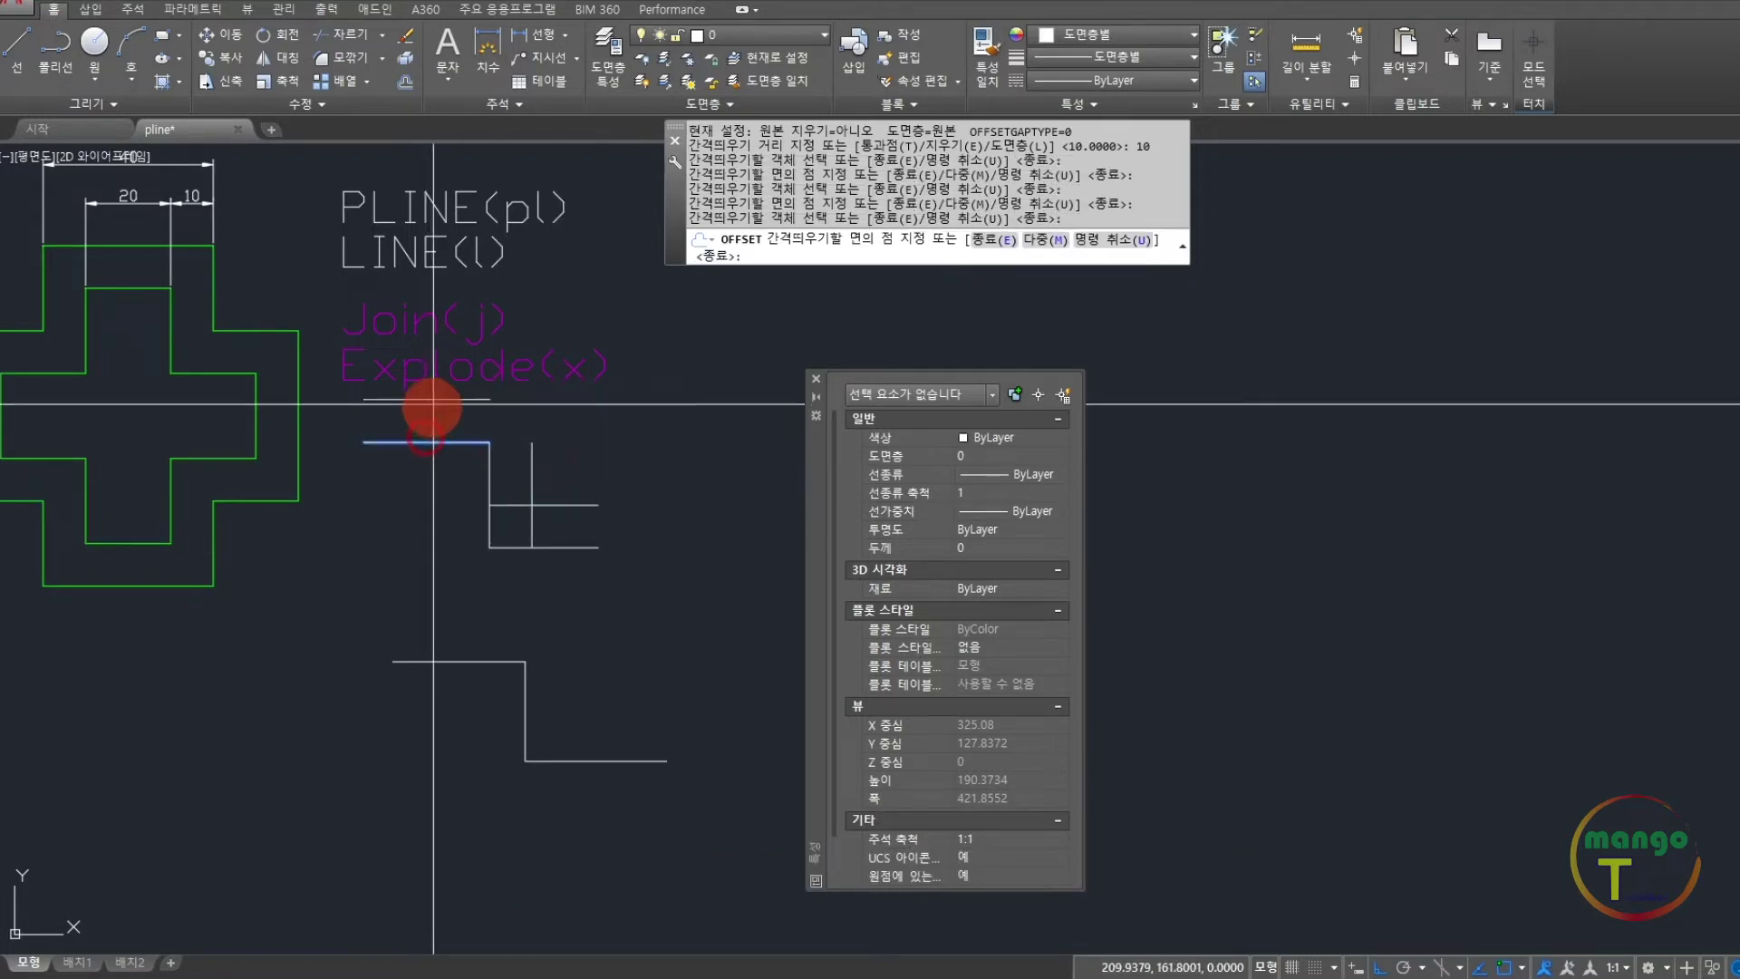
{"action": "left_click", "coordinate": [433, 406]}
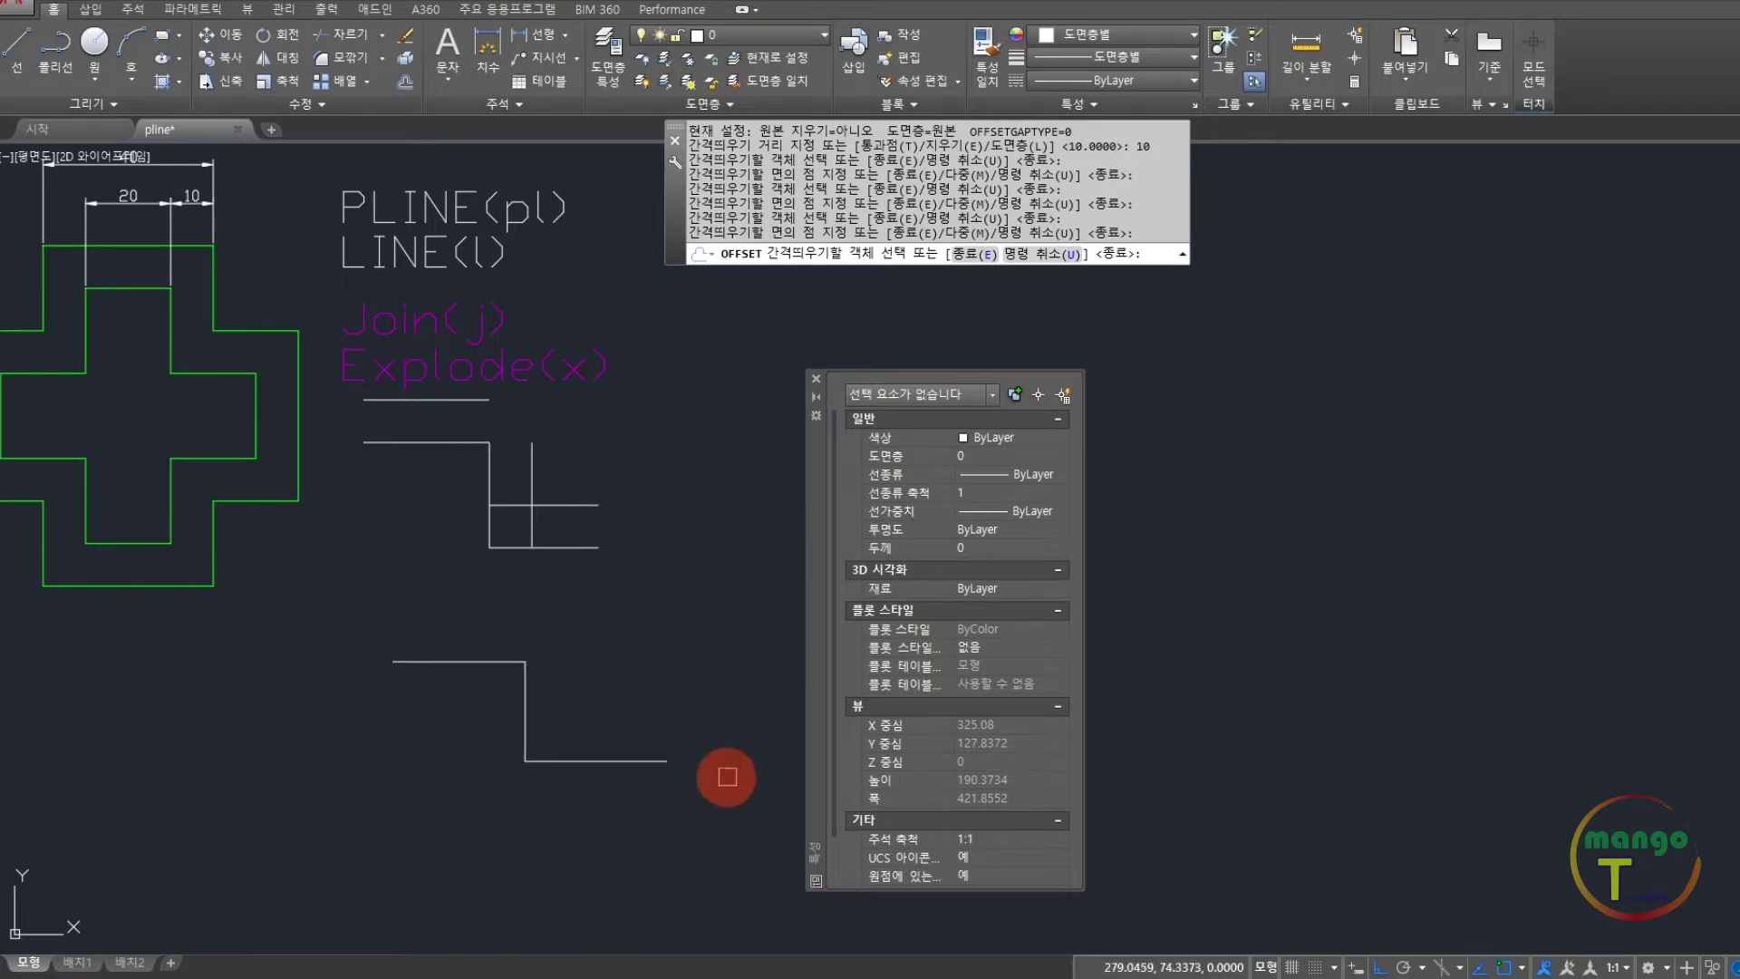
Step: Offset the stepped polyline by 10 mm successively, making two copies toward the upper right and three toward the lower left
{"action": "left_click", "coordinate": [496, 663]}
{"action": "left_click", "coordinate": [522, 616]}
{"action": "left_click", "coordinate": [527, 620]}
{"action": "left_click", "coordinate": [535, 590]}
{"action": "left_click", "coordinate": [512, 662]}
{"action": "left_click", "coordinate": [447, 708]}
{"action": "left_click", "coordinate": [422, 815]}
{"action": "left_click", "coordinate": [415, 750]}
{"action": "left_click", "coordinate": [398, 857]}
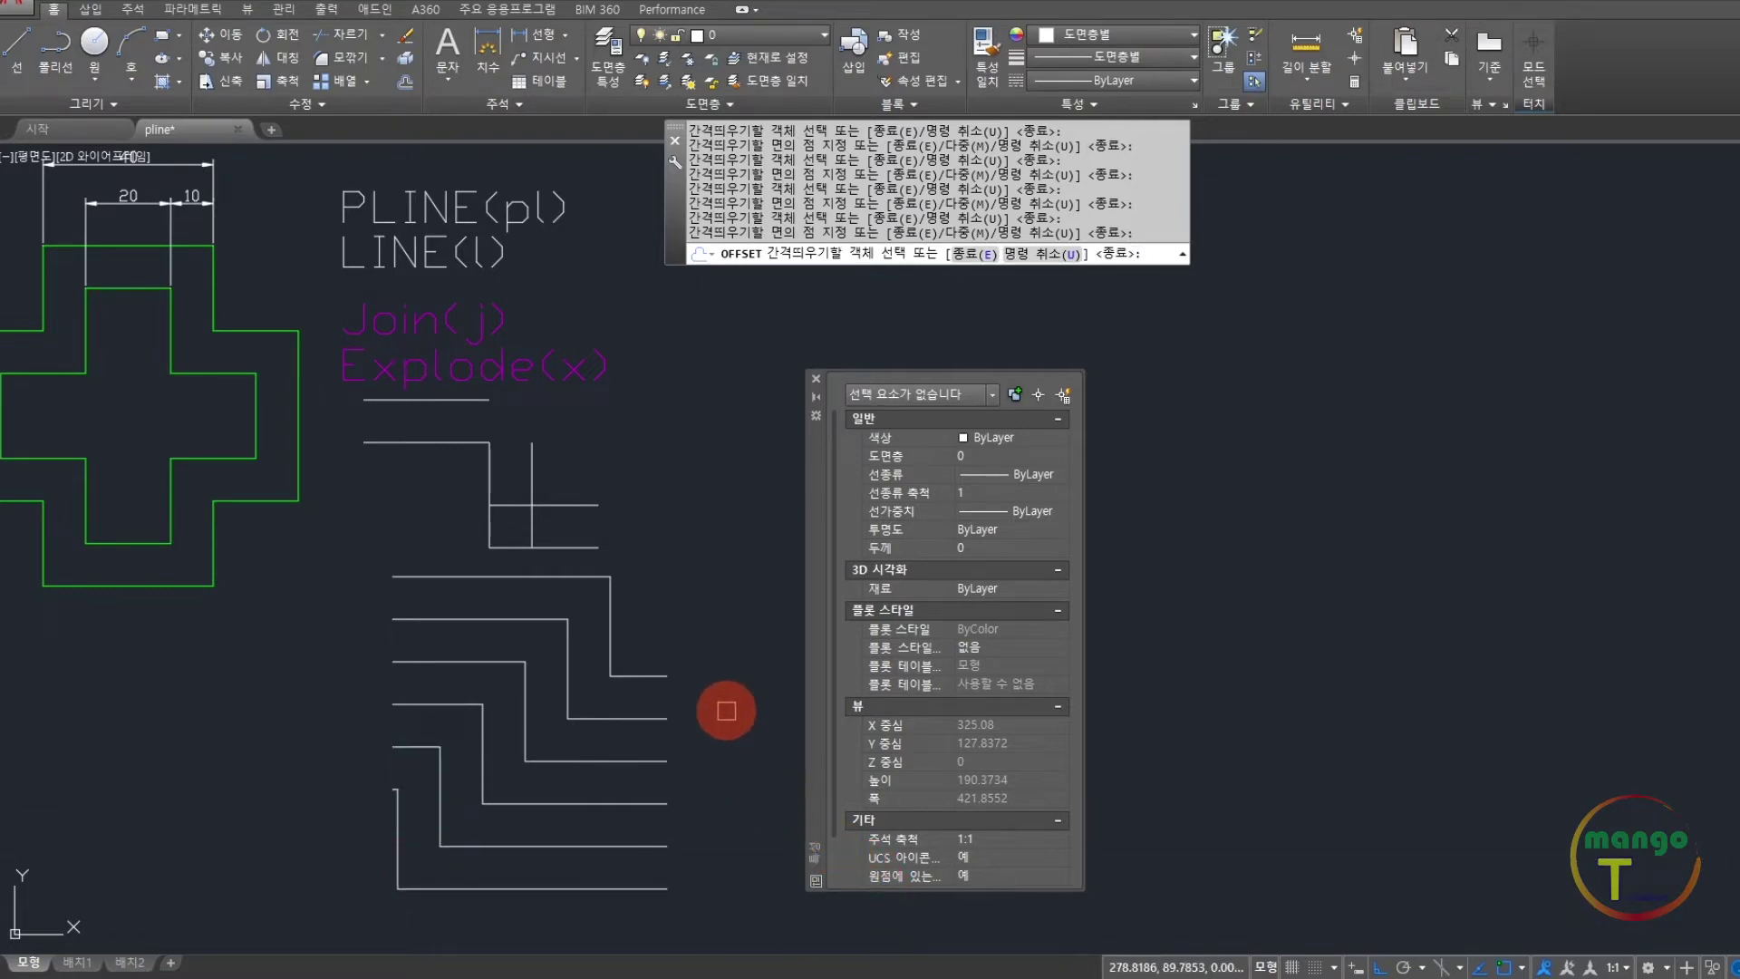
{"action": "key", "text": "Return"}
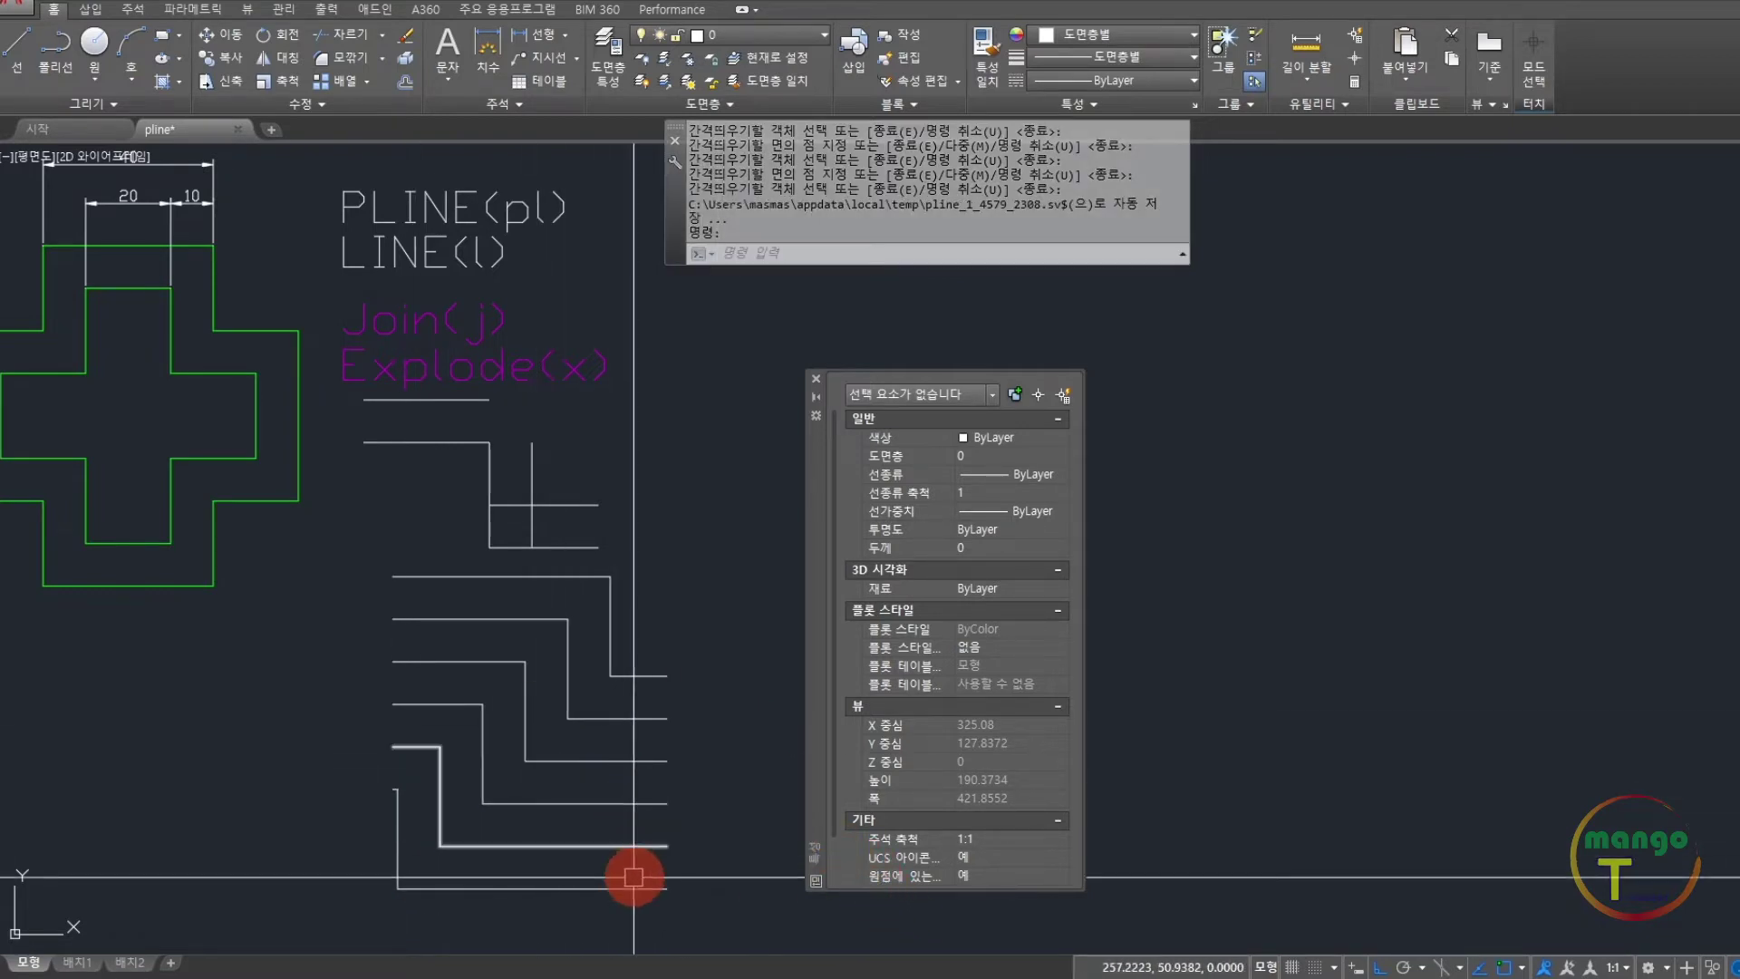
Step: Erase the five lower stepped polylines, keeping only the uppermost one
{"action": "left_click", "coordinate": [586, 925]}
{"action": "left_click", "coordinate": [402, 629]}
{"action": "type", "text": "e"}
{"action": "key", "text": "Return"}
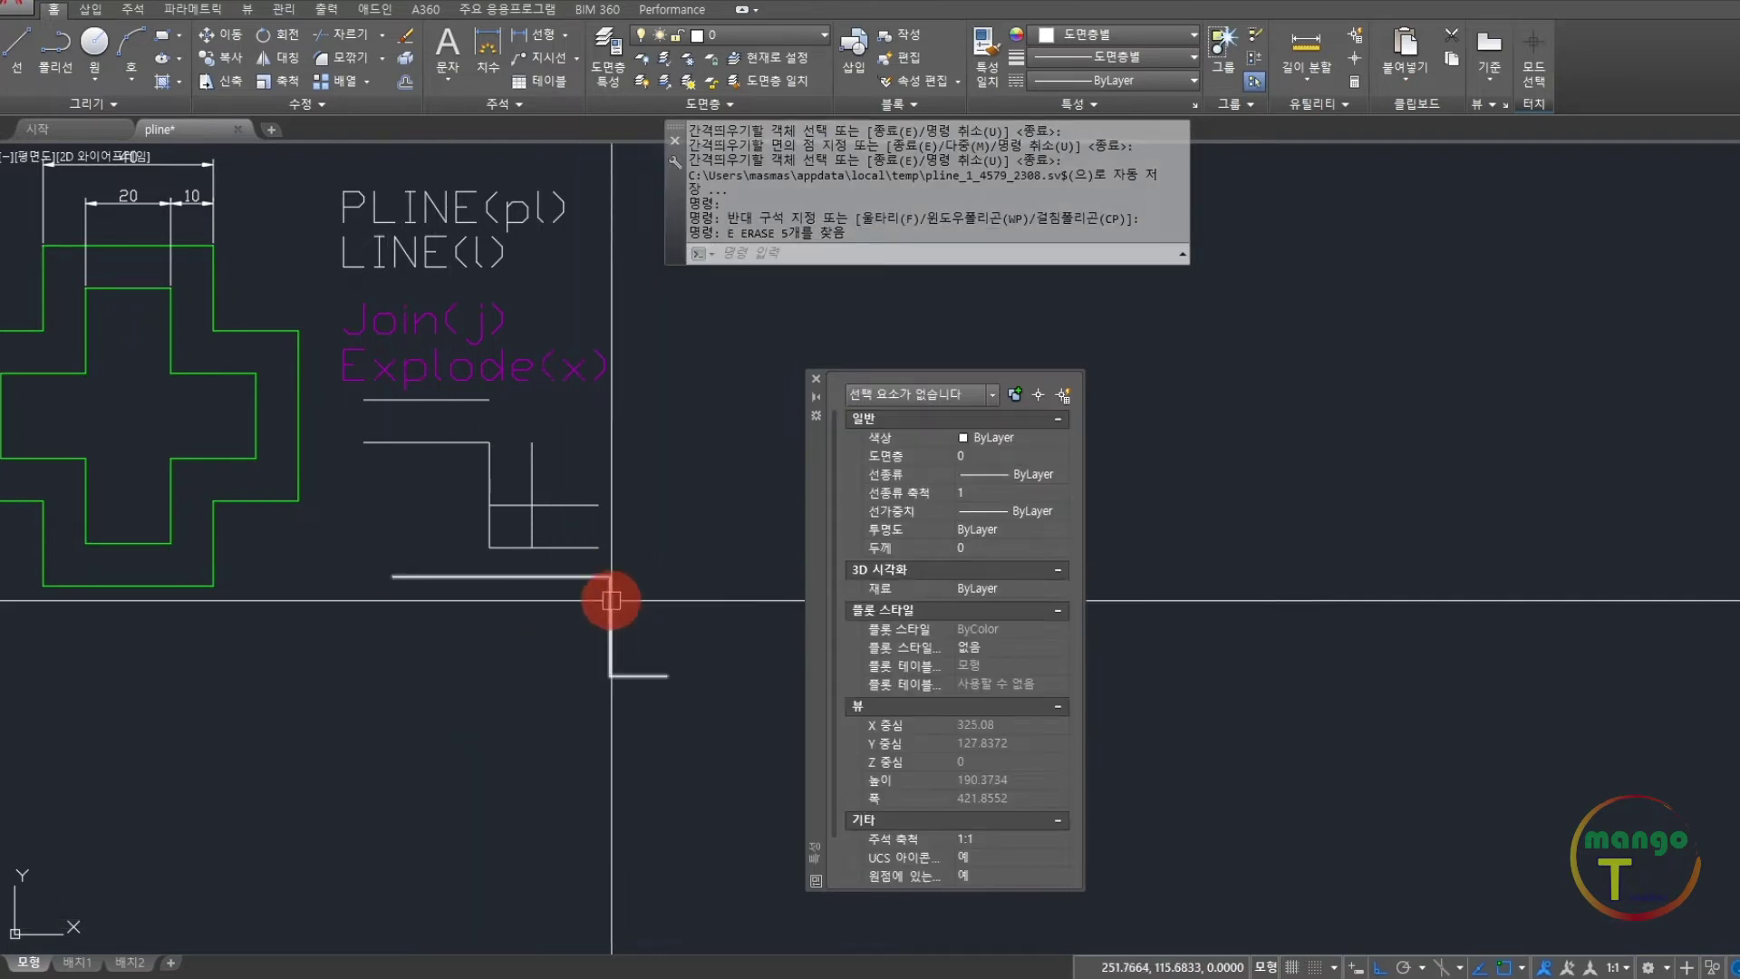
Step: Move the remaining stepped polyline straight down, placing its first vertex at about X 200.4, Y 109.8
{"action": "type", "text": "m"}
{"action": "key", "text": "Return"}
{"action": "left_click", "coordinate": [547, 577]}
{"action": "key", "text": "Return"}
{"action": "left_click", "coordinate": [530, 625]}
{"action": "left_click", "coordinate": [514, 674]}
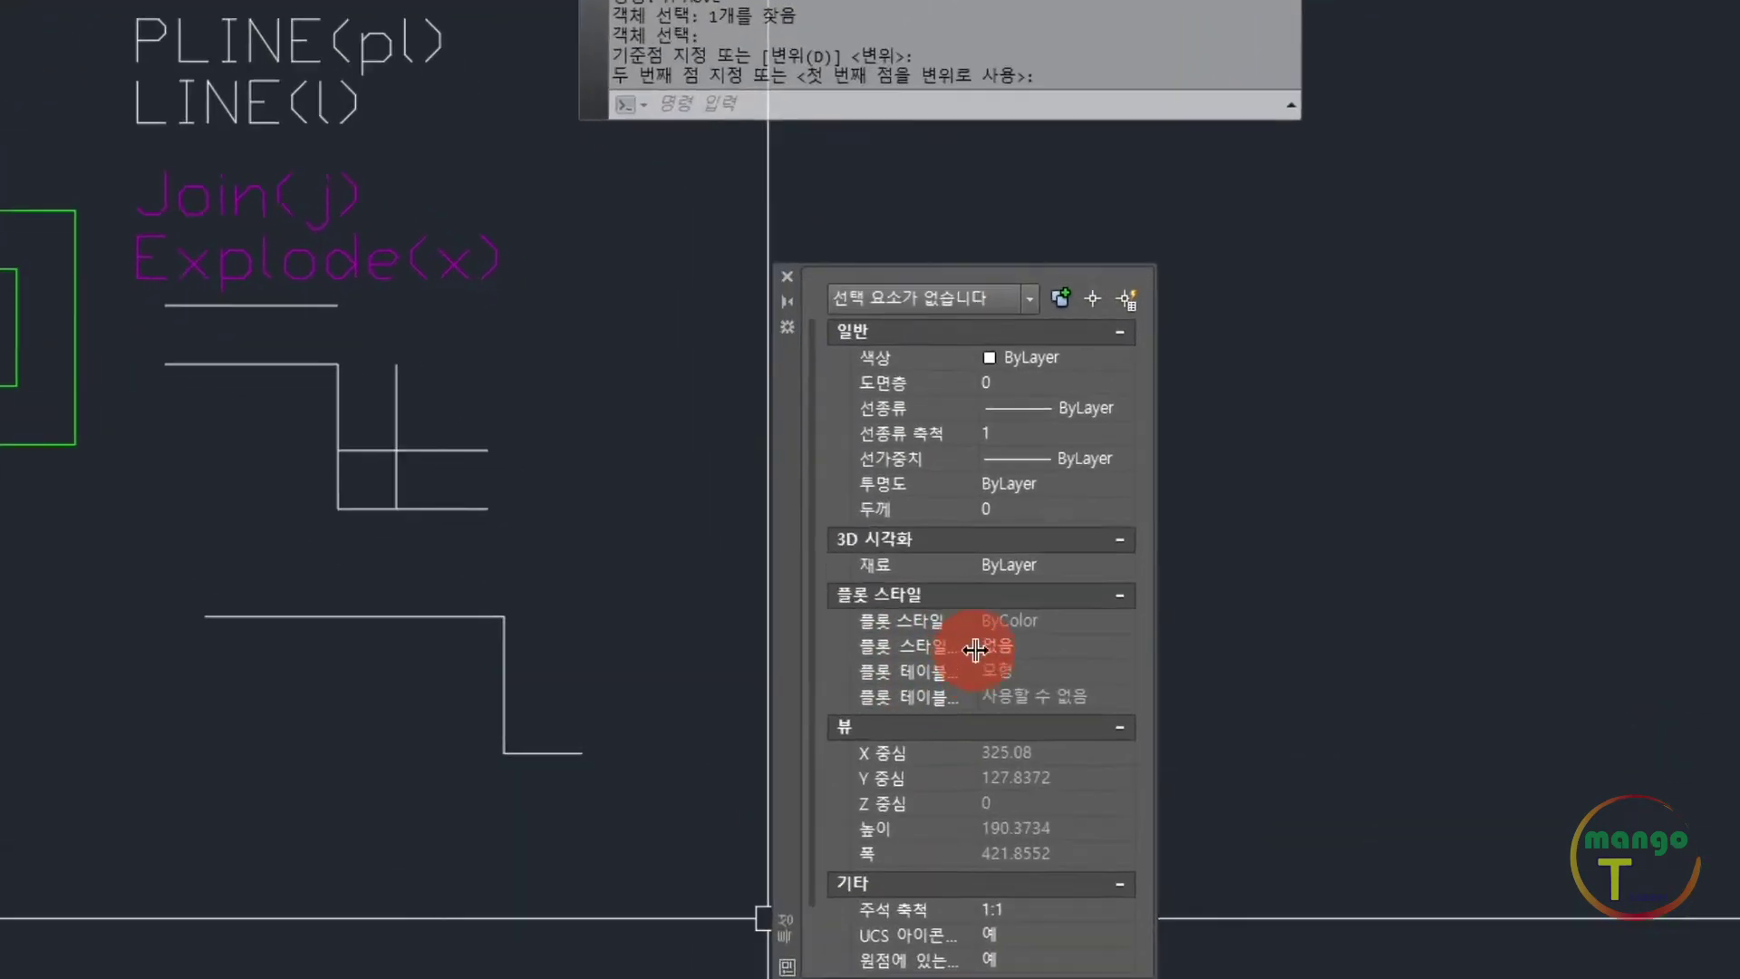
Step: Set the stepped polyline's global width to 5
{"action": "left_click", "coordinate": [70, 569]}
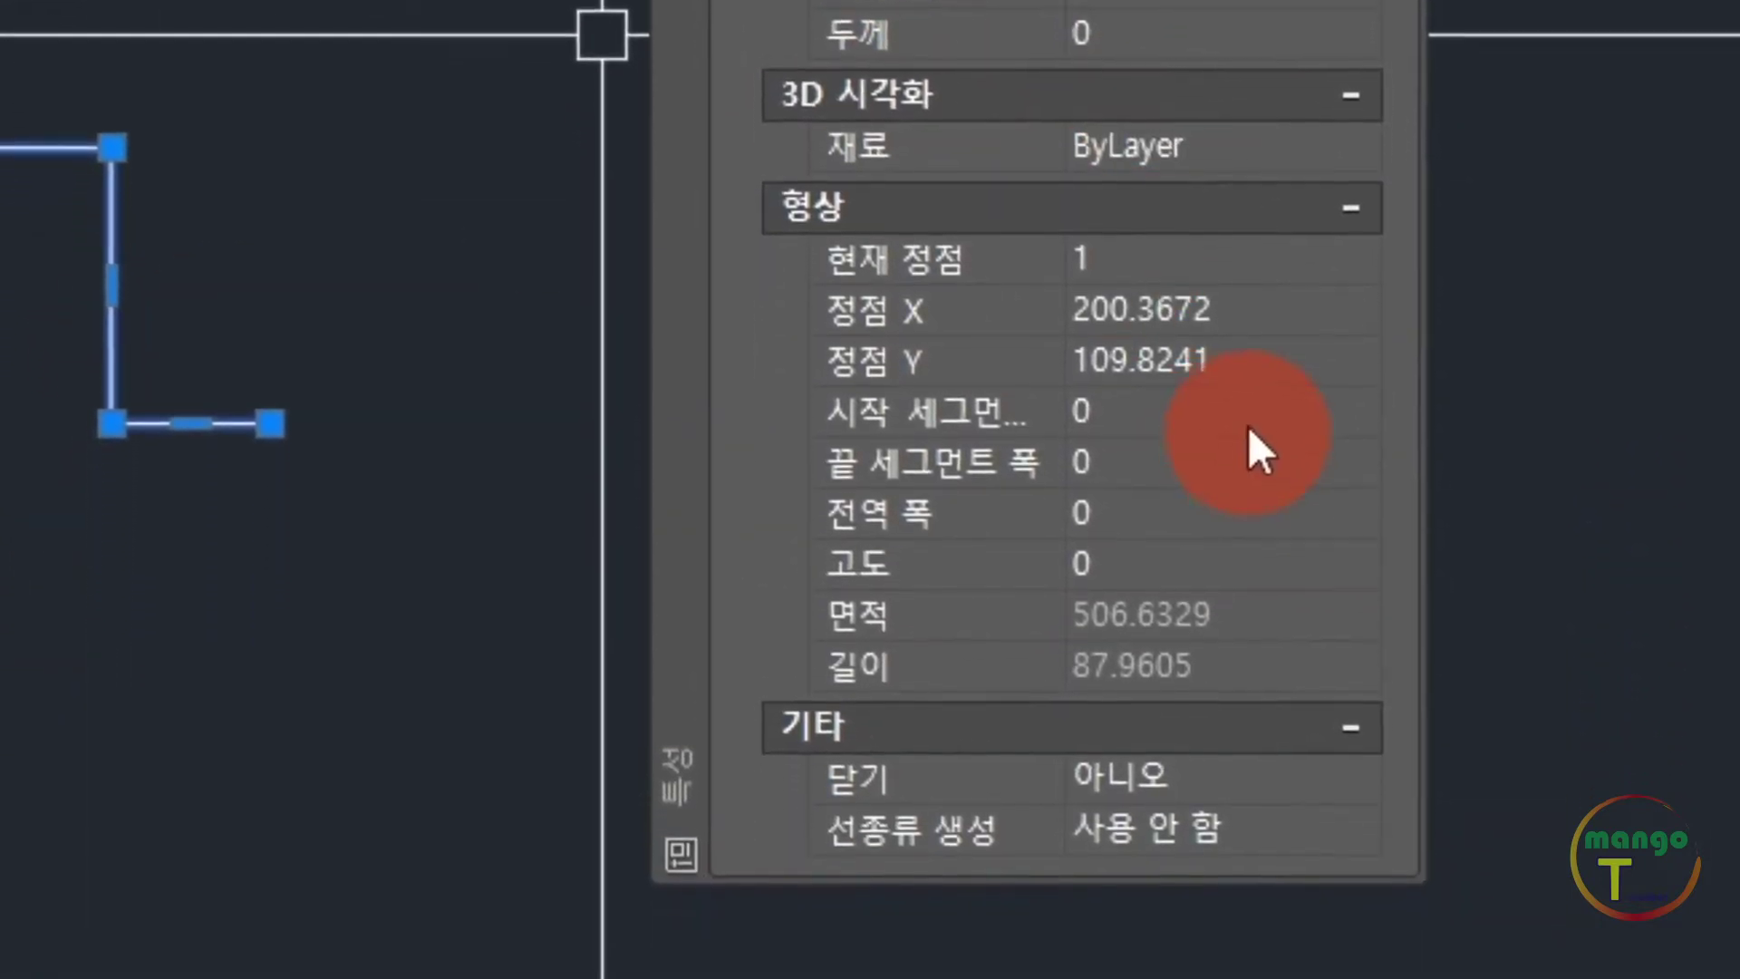
{"action": "left_click", "coordinate": [1078, 381]}
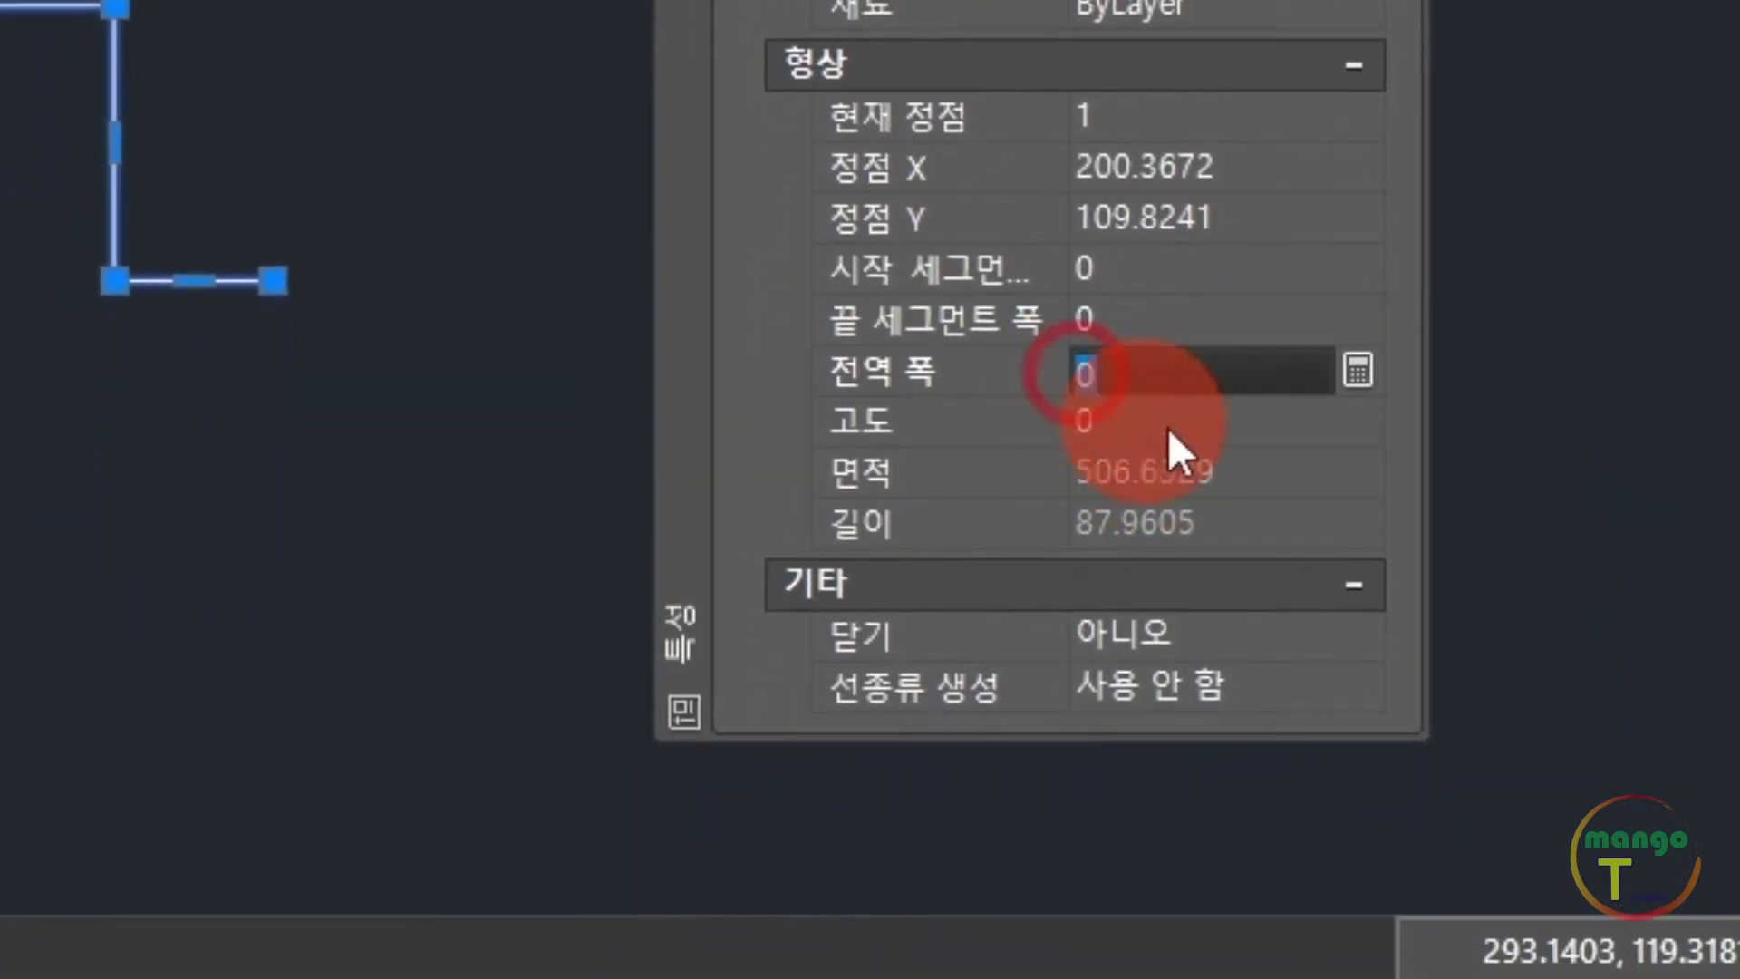
{"action": "type", "text": "5"}
{"action": "key", "text": "Tab"}
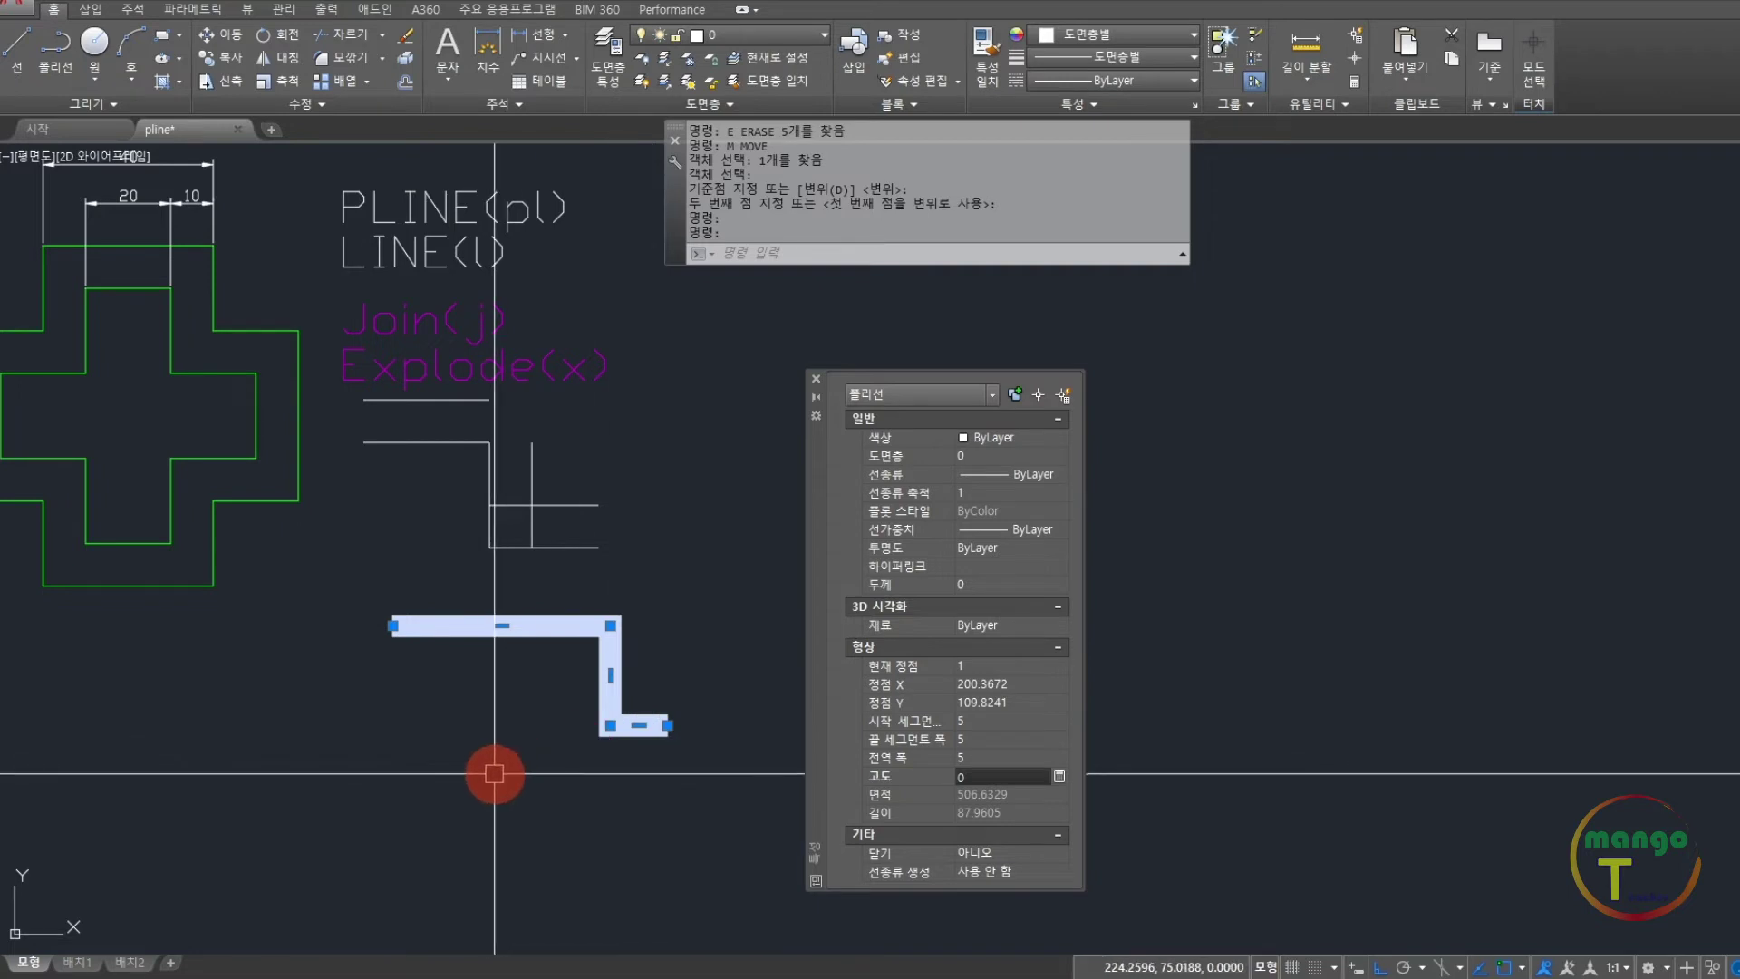
{"action": "key", "text": "Escape"}
{"action": "left_click_drag", "start_coordinate": [428, 789], "coordinate": [427, 577]}
Step: Erase the three offset line copies, leaving the original three lines and the thick polyline
{"action": "middle_click_drag", "start_coordinate": [454, 542], "coordinate": [513, 614]}
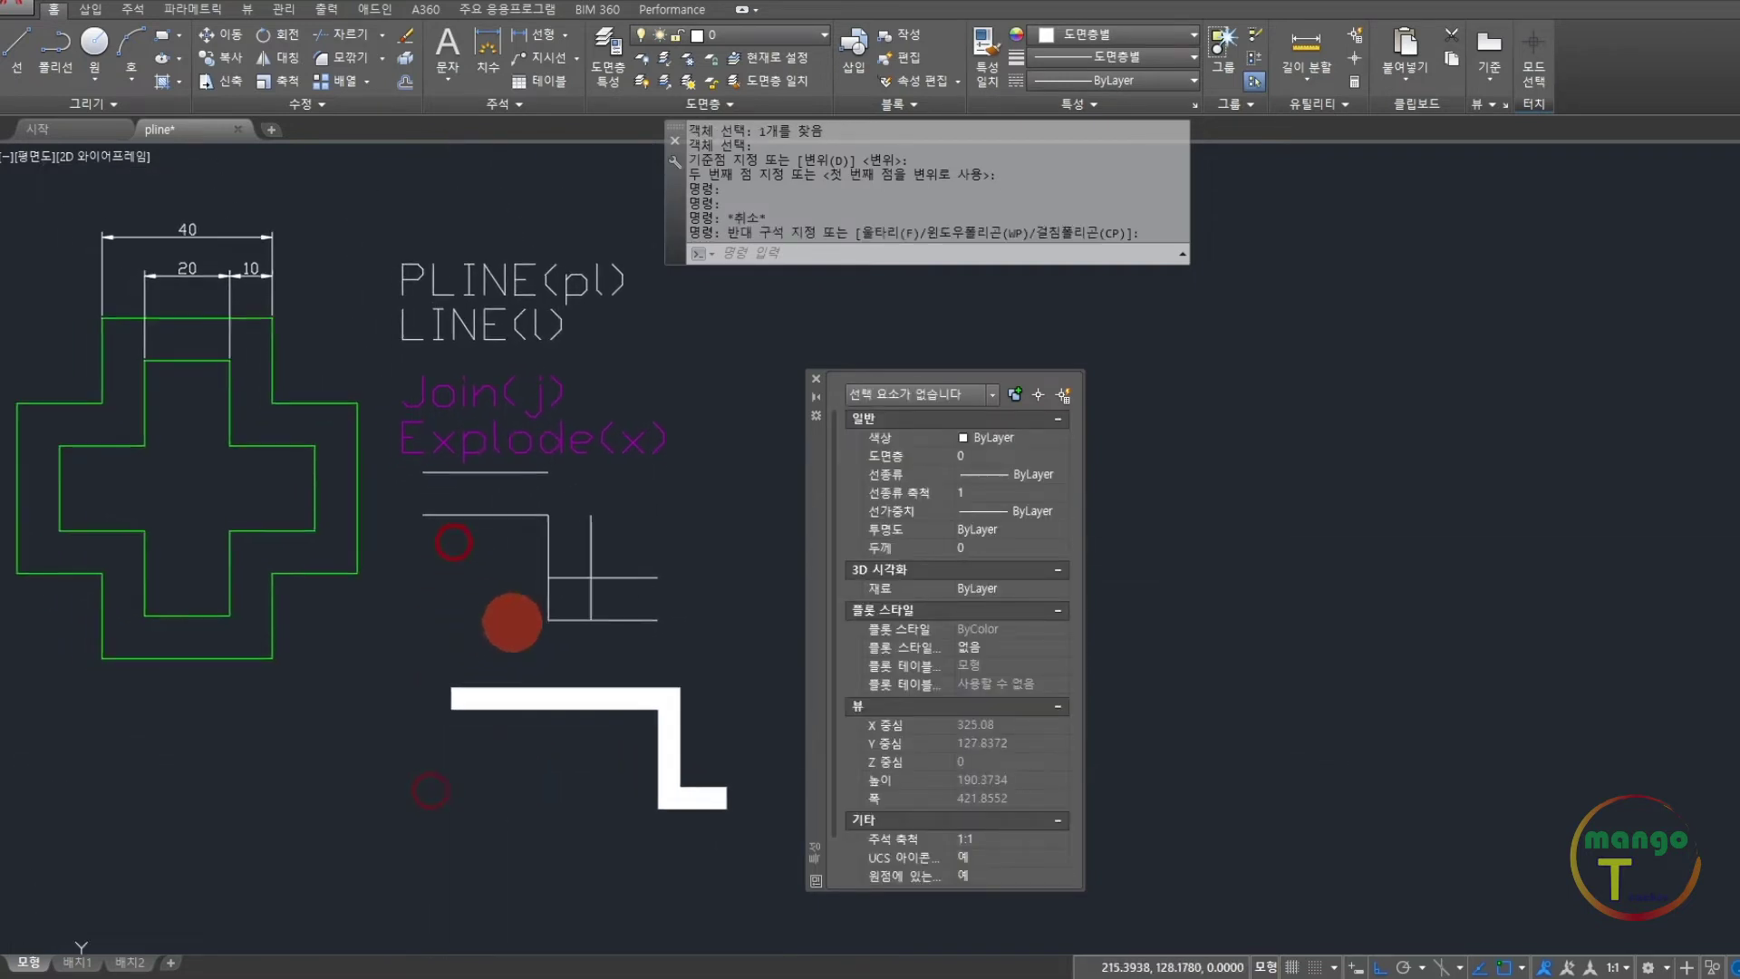
{"action": "left_click", "coordinate": [698, 598]}
{"action": "left_click", "coordinate": [576, 519]}
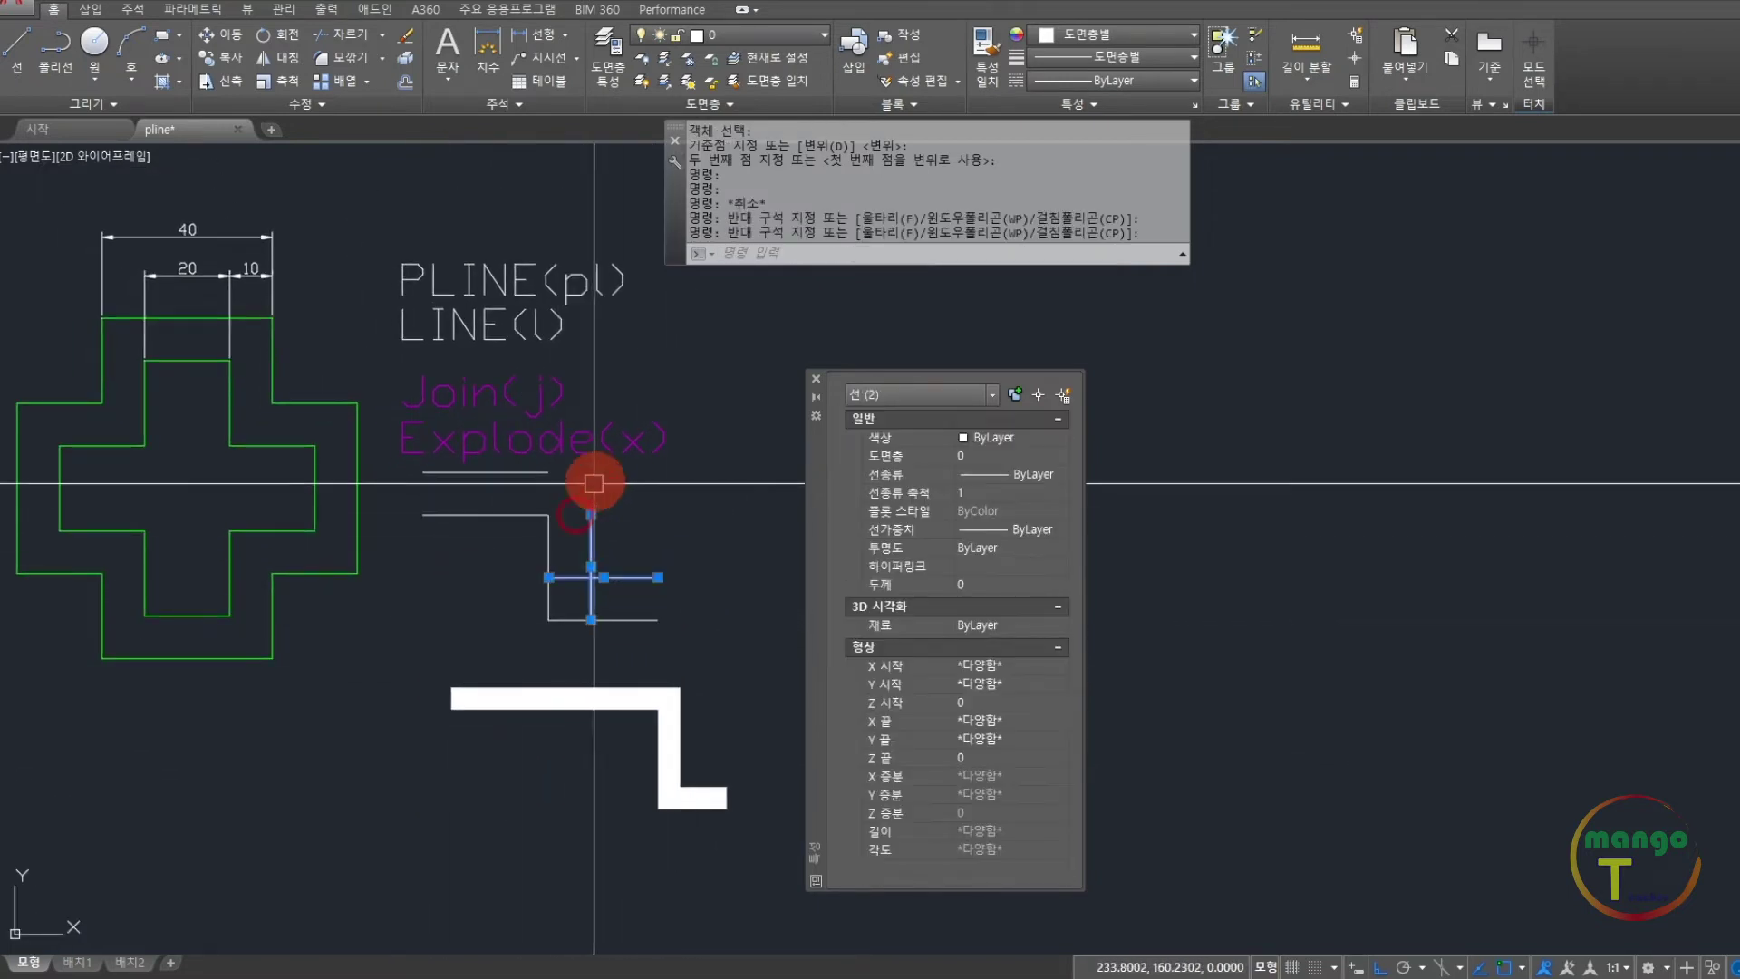
{"action": "type", "text": "e"}
{"action": "key", "text": "Return"}
{"action": "left_click", "coordinate": [518, 474]}
{"action": "type", "text": "e"}
{"action": "key", "text": "Return"}
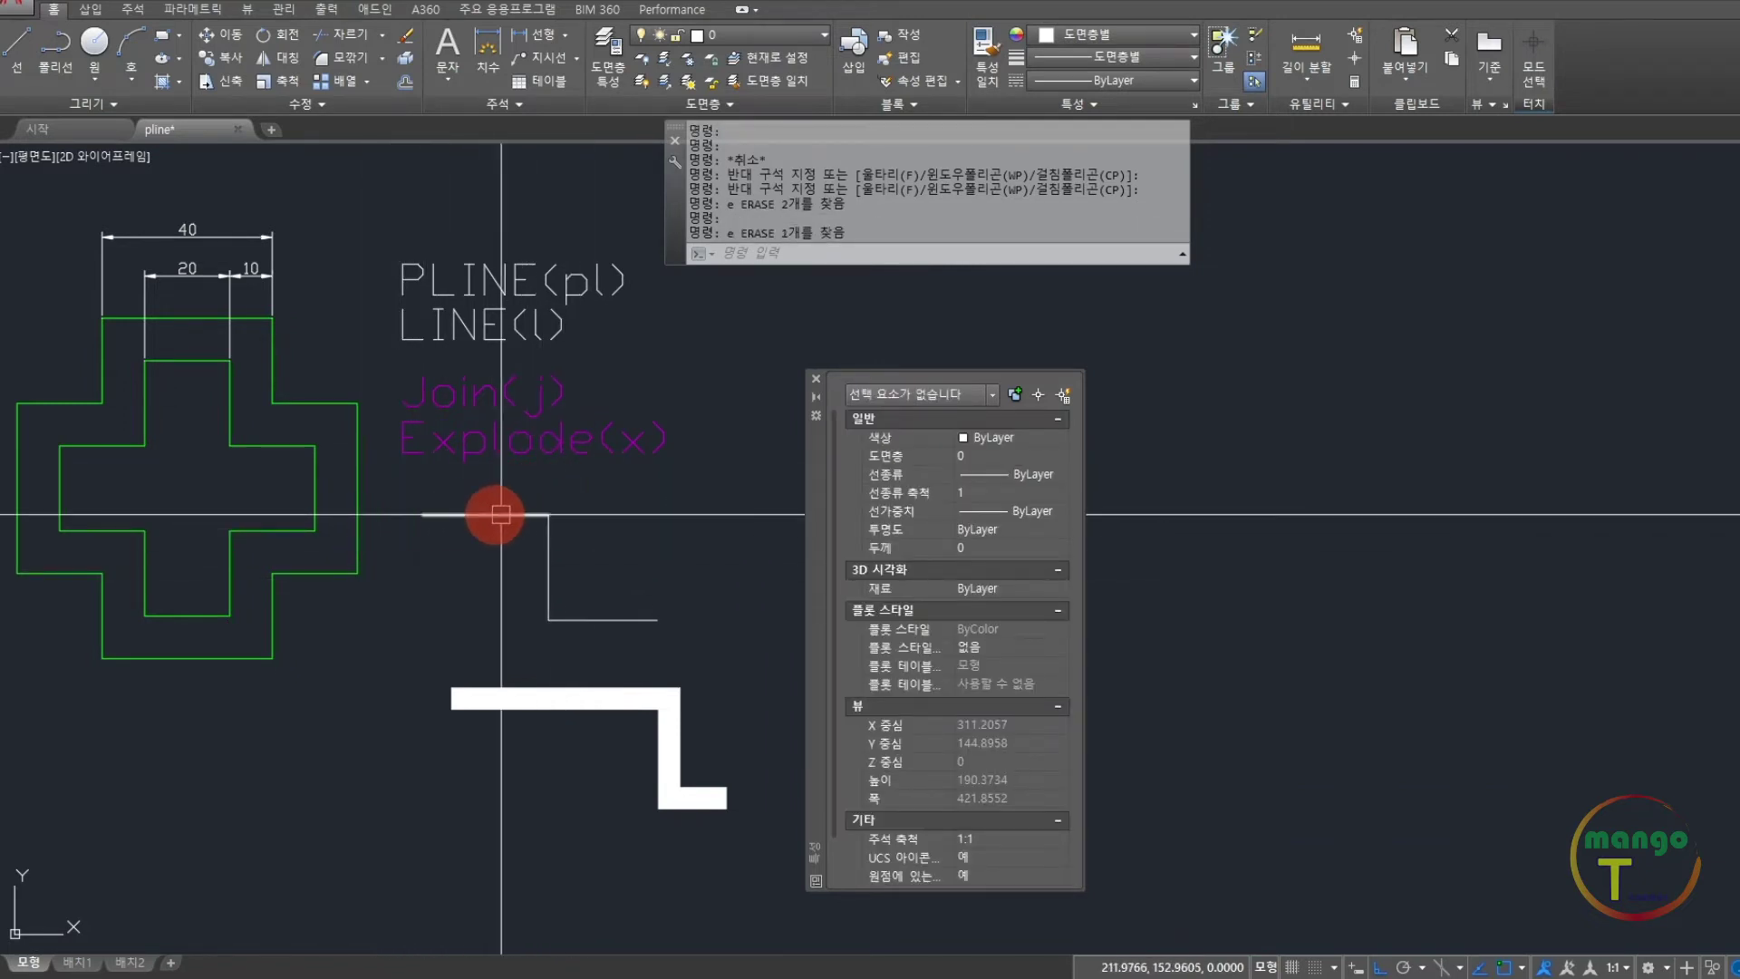
Step: Erase the three original lines above the thick stepped polyline
{"action": "left_click", "coordinate": [668, 668]}
{"action": "left_click", "coordinate": [444, 536]}
{"action": "type", "text": "E"}
{"action": "key", "text": "Return"}
{"action": "left_click", "coordinate": [486, 514]}
{"action": "type", "text": "e"}
{"action": "key", "text": "Return"}
Step: Draw three connected lines forming a step above the thick polyline, the first horizontal one about 27 long
{"action": "type", "text": "l"}
{"action": "key", "text": "Return"}
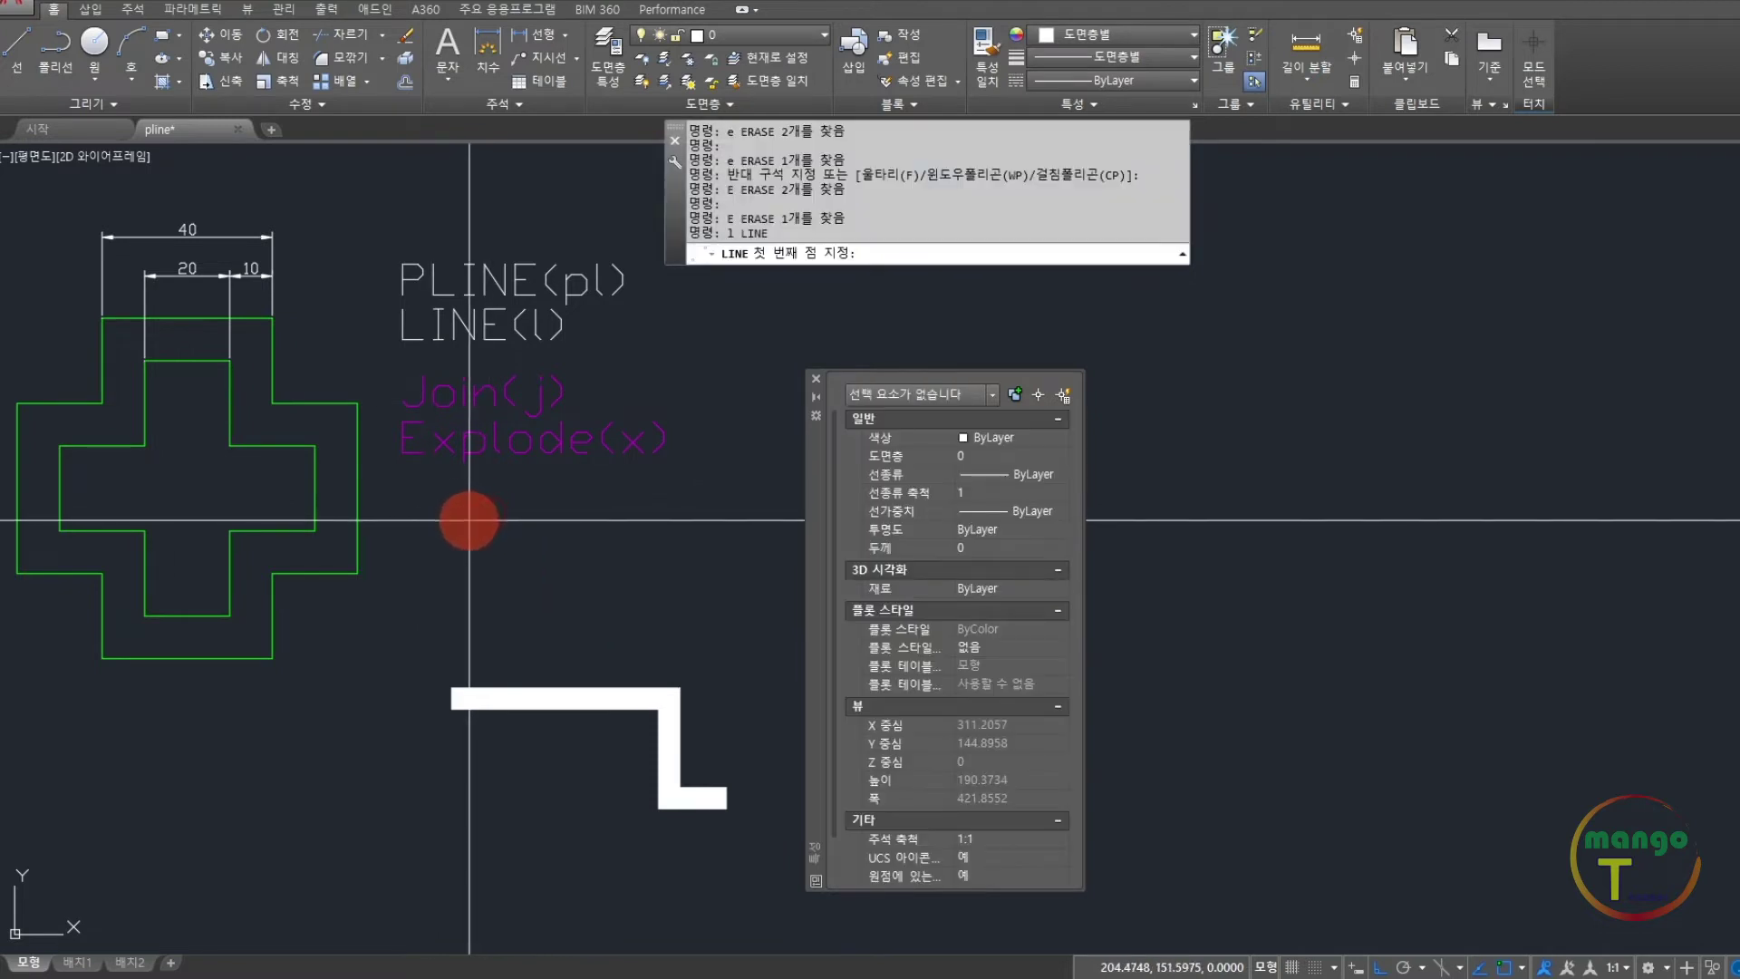
{"action": "left_click", "coordinate": [423, 512]}
{"action": "left_click", "coordinate": [540, 512]}
{"action": "left_click", "coordinate": [539, 622]}
{"action": "left_click", "coordinate": [668, 622]}
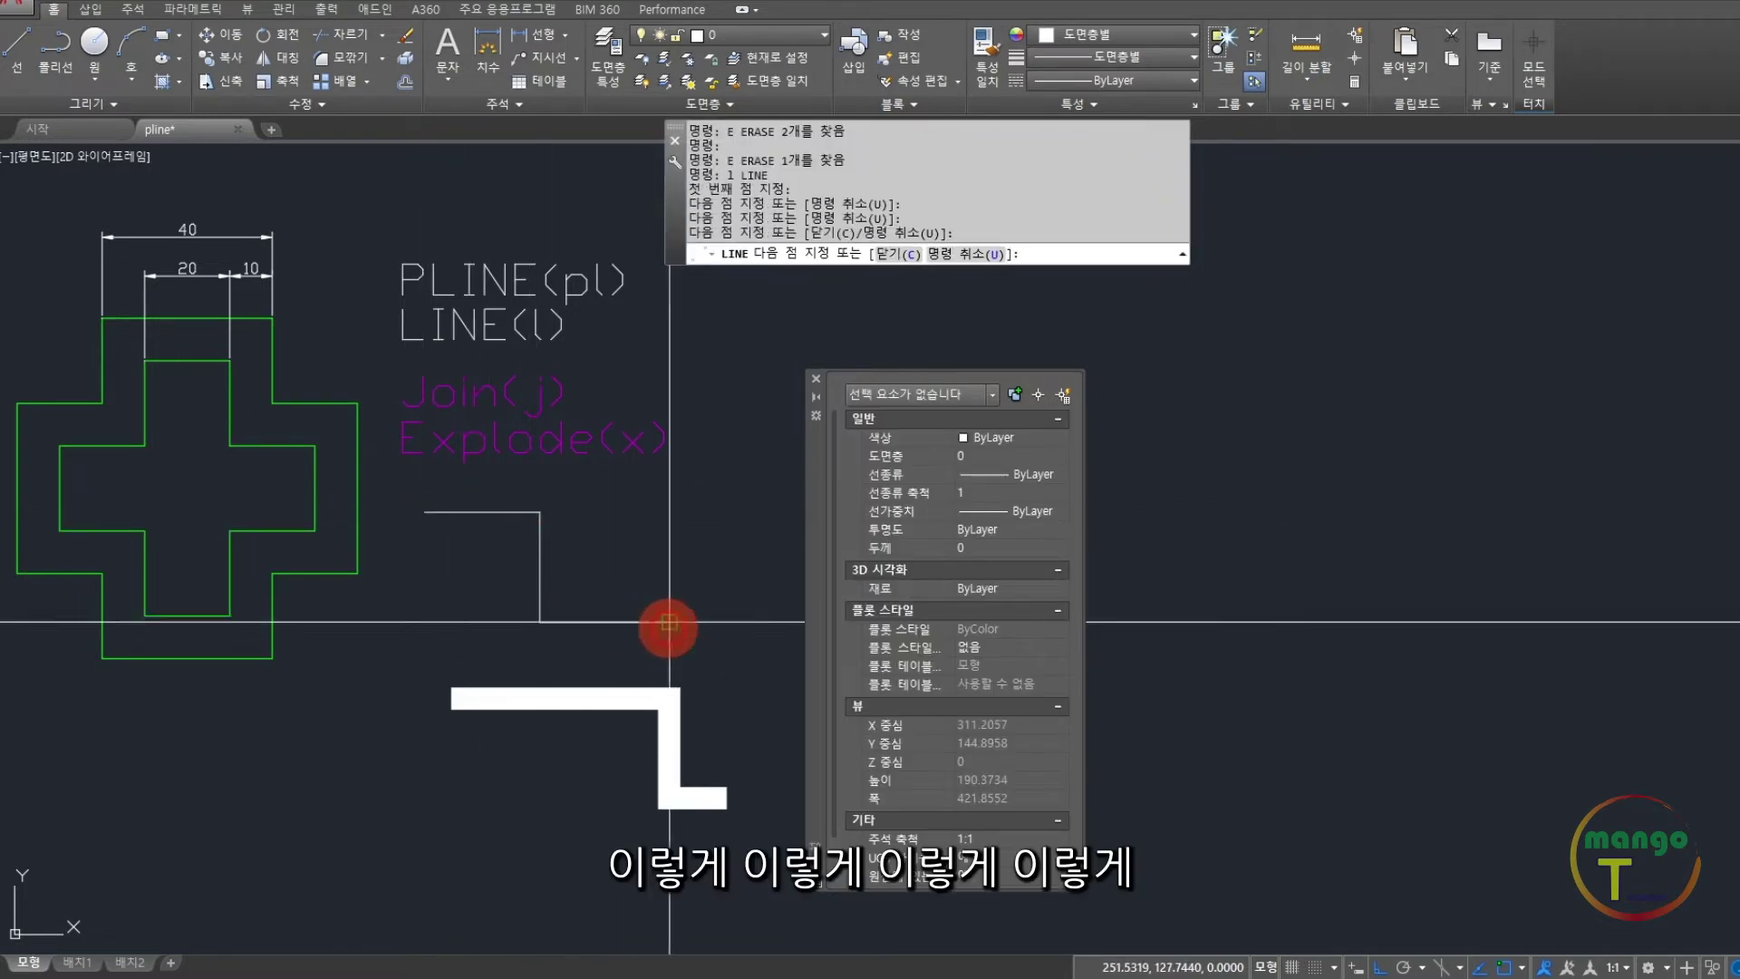
{"action": "key", "text": "Return"}
{"action": "left_click", "coordinate": [617, 813]}
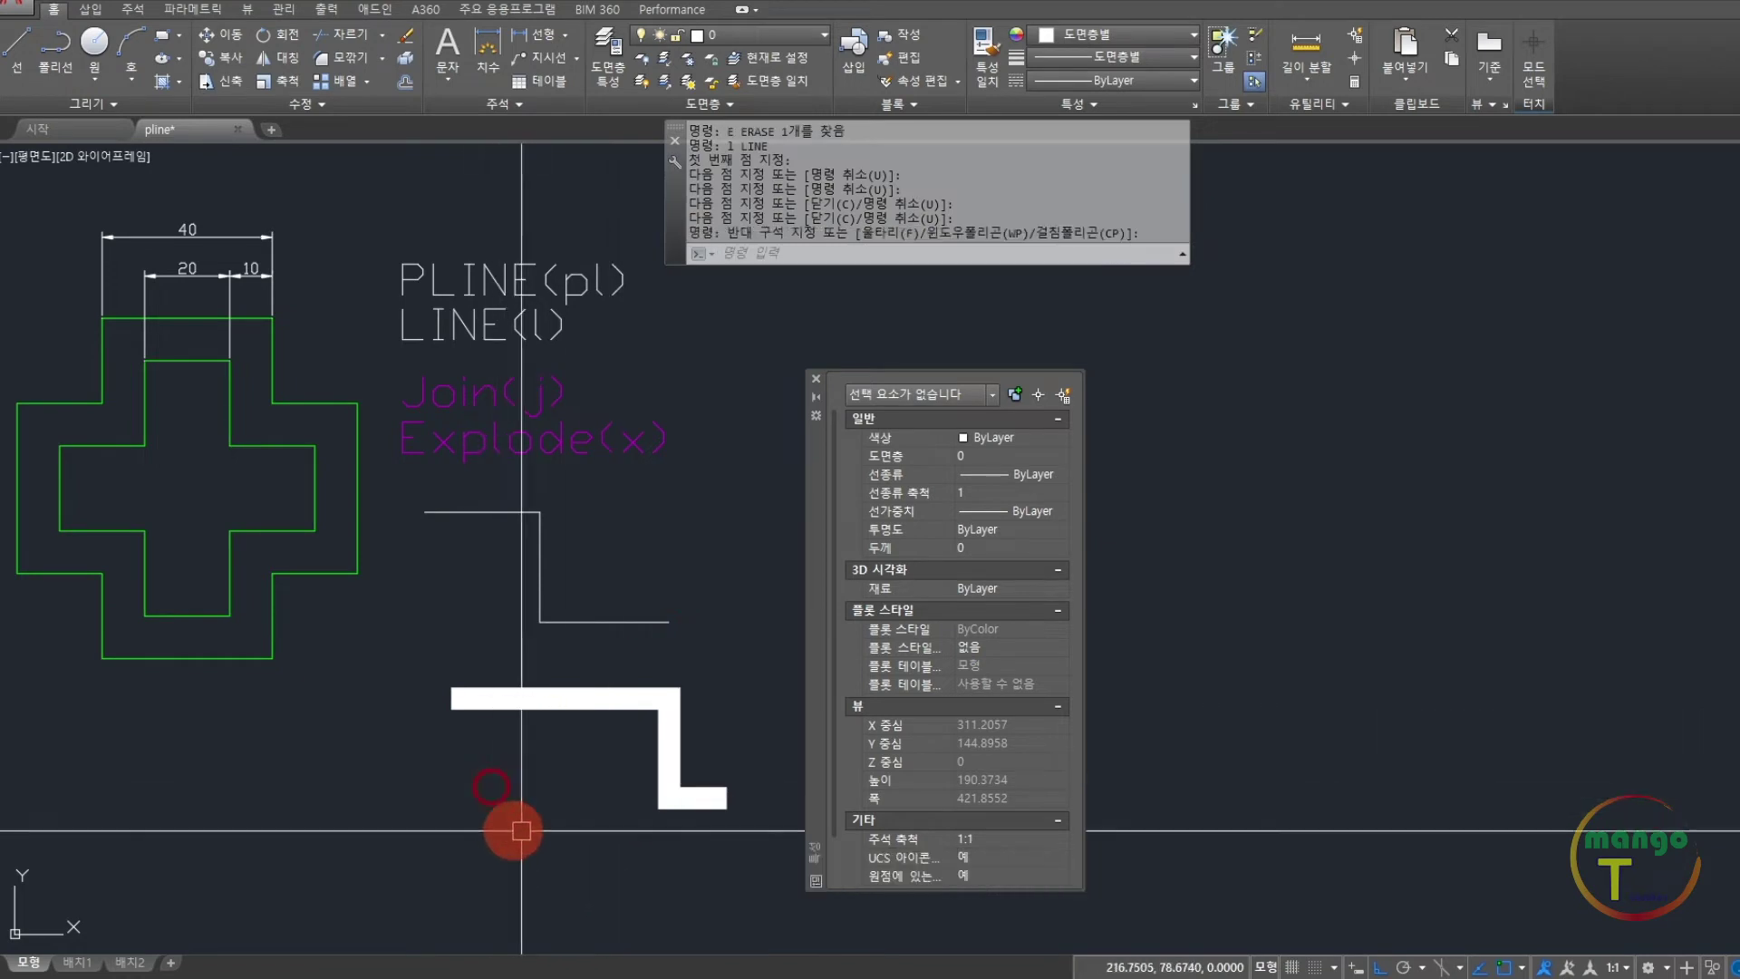
Step: Select the three new stepped lines one by one to examine them as separate objects, and clear the selection
{"action": "middle_click_drag", "start_coordinate": [632, 738], "coordinate": [541, 744]}
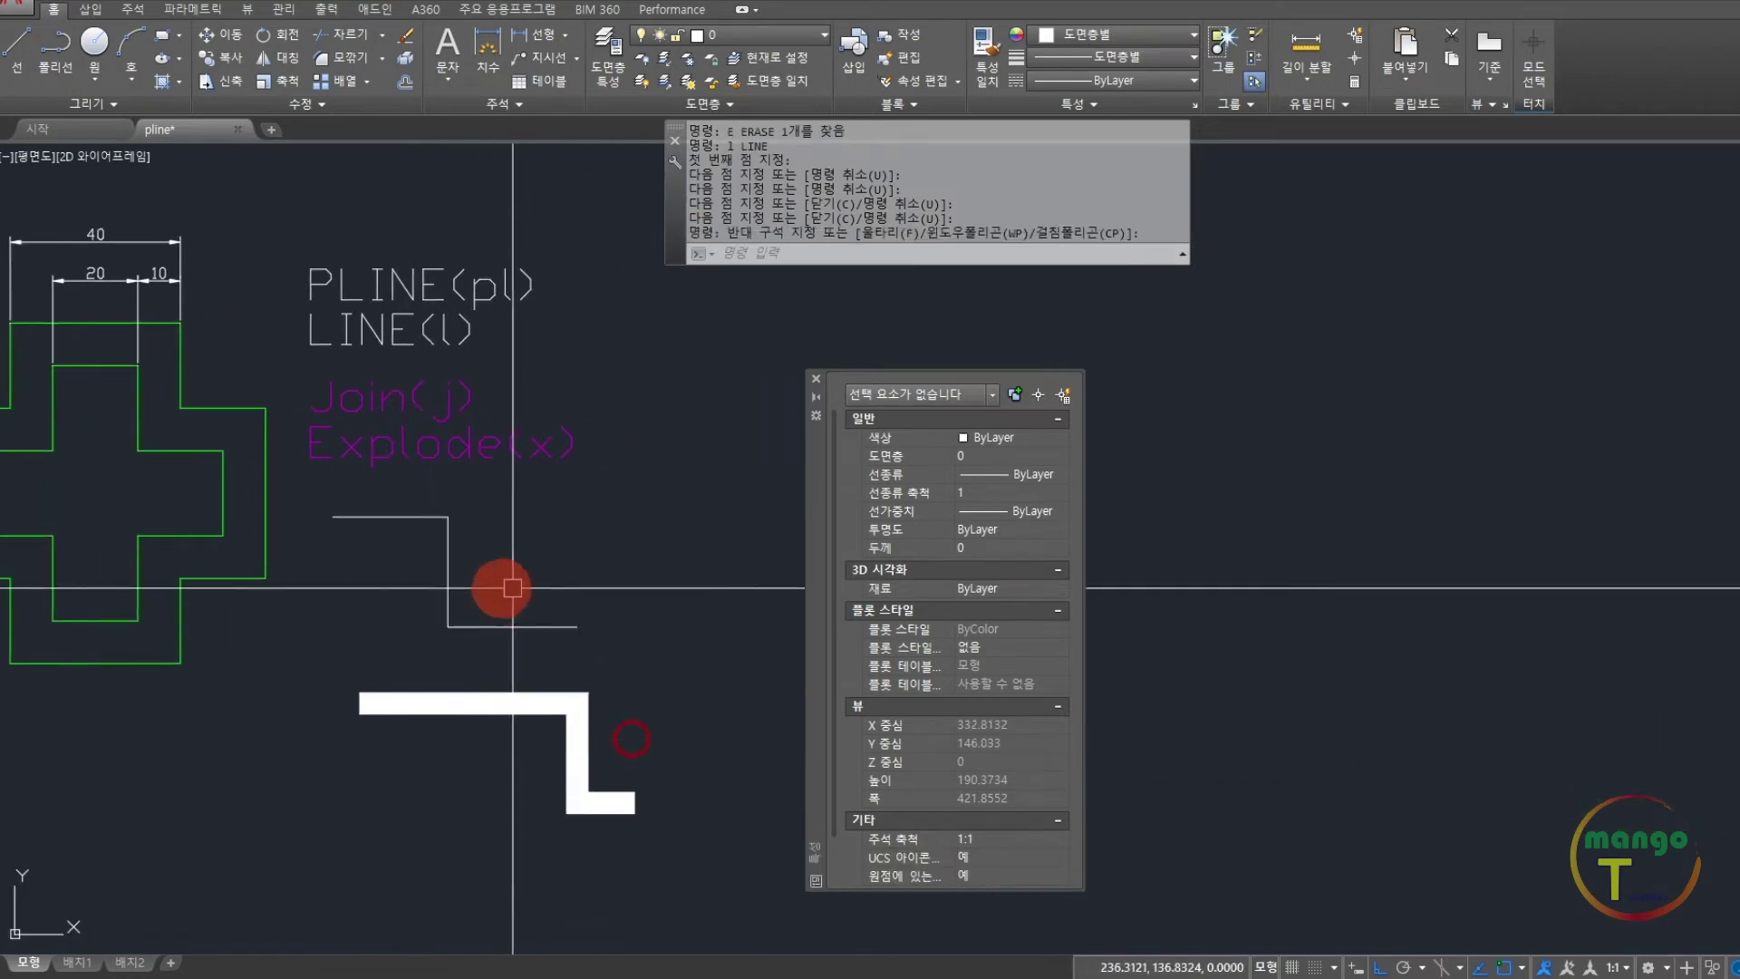
{"action": "left_click", "coordinate": [381, 514]}
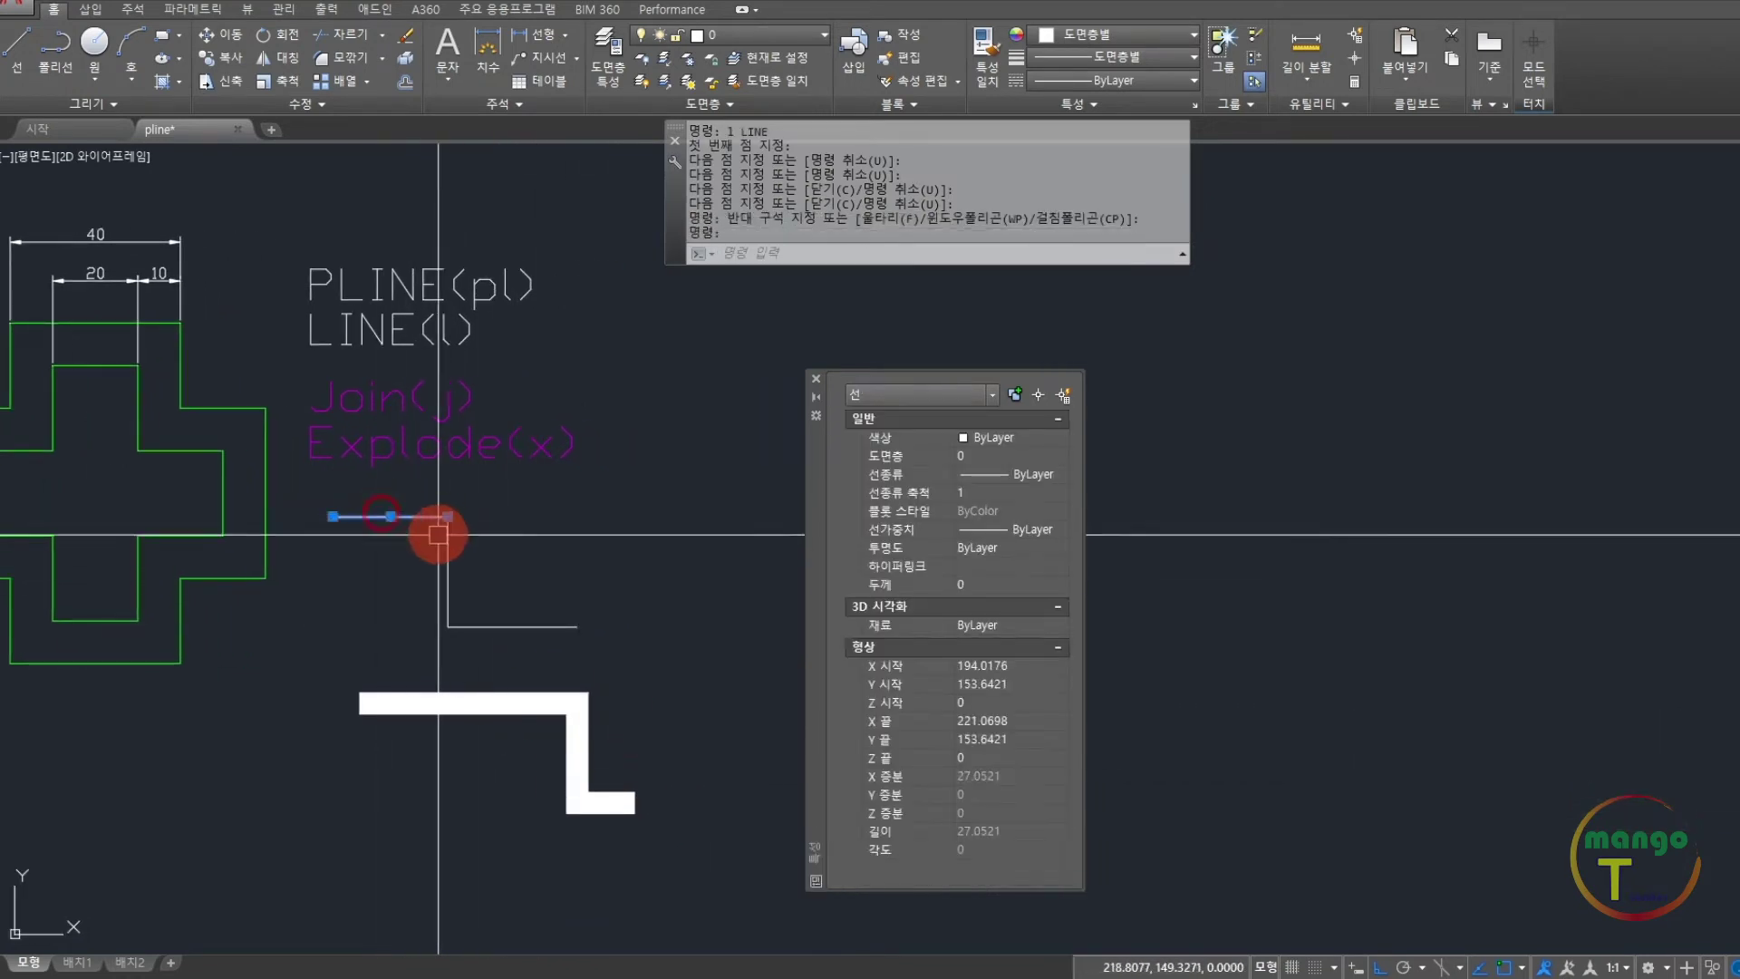
{"action": "left_click", "coordinate": [446, 580]}
{"action": "left_click", "coordinate": [512, 627]}
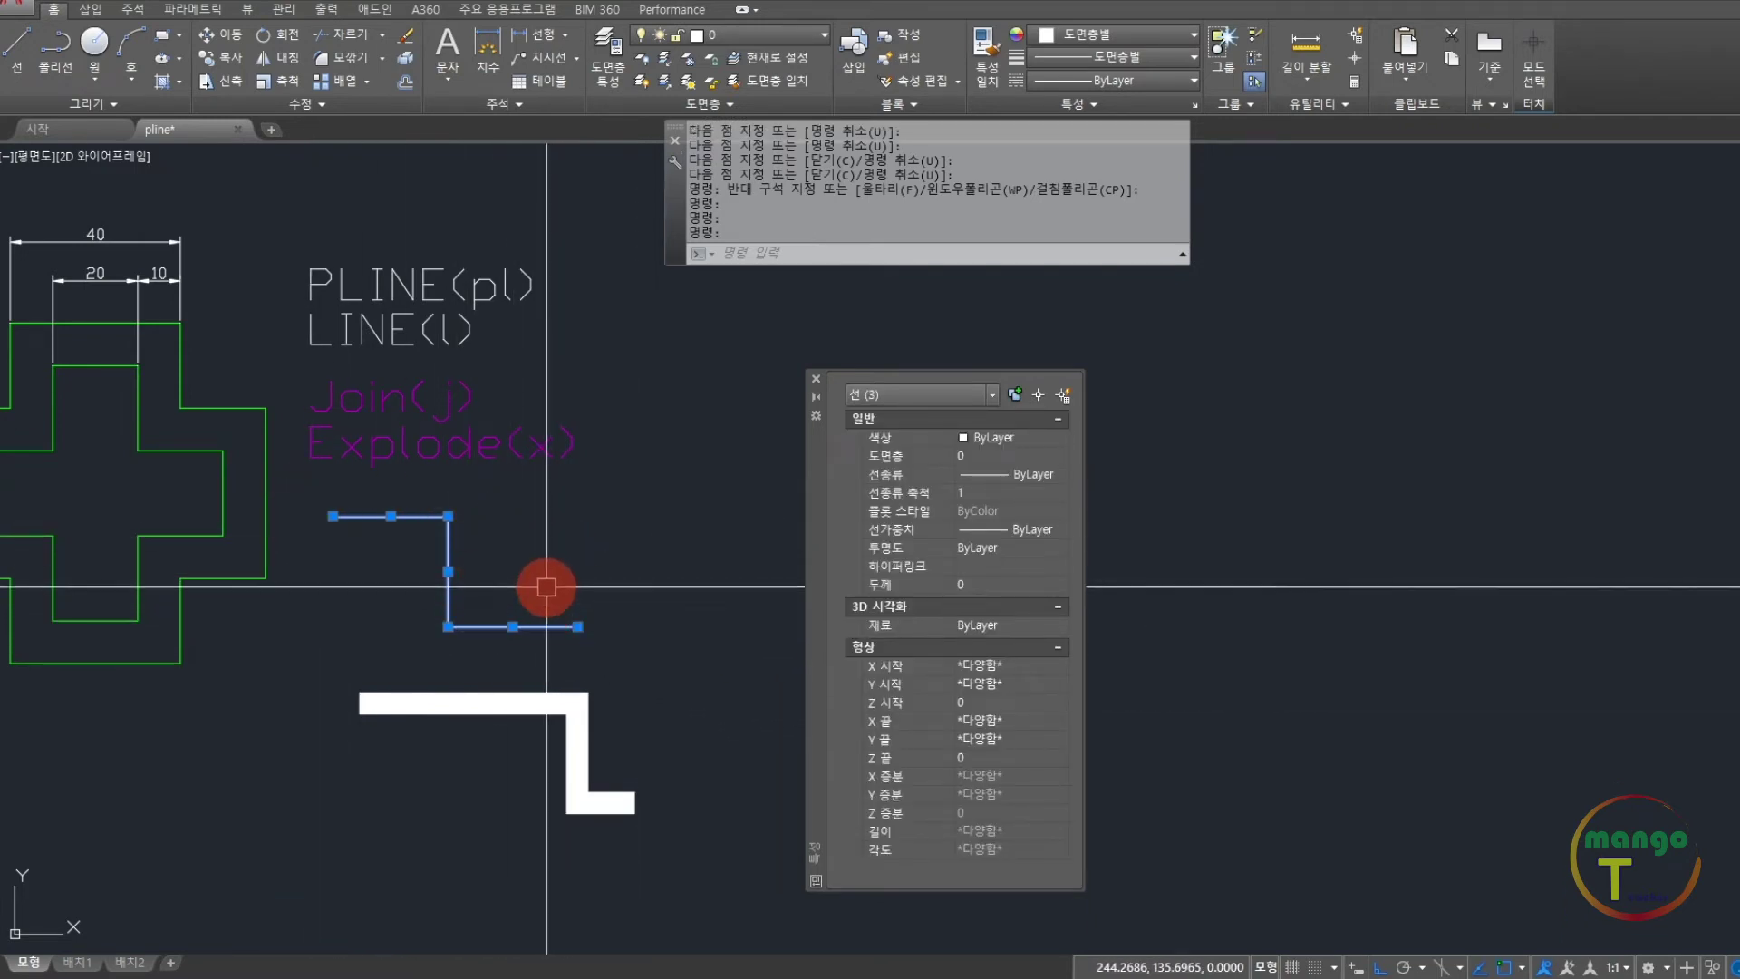
{"action": "middle_click_drag", "start_coordinate": [544, 581], "coordinate": [584, 587]}
{"action": "key", "text": "Escape"}
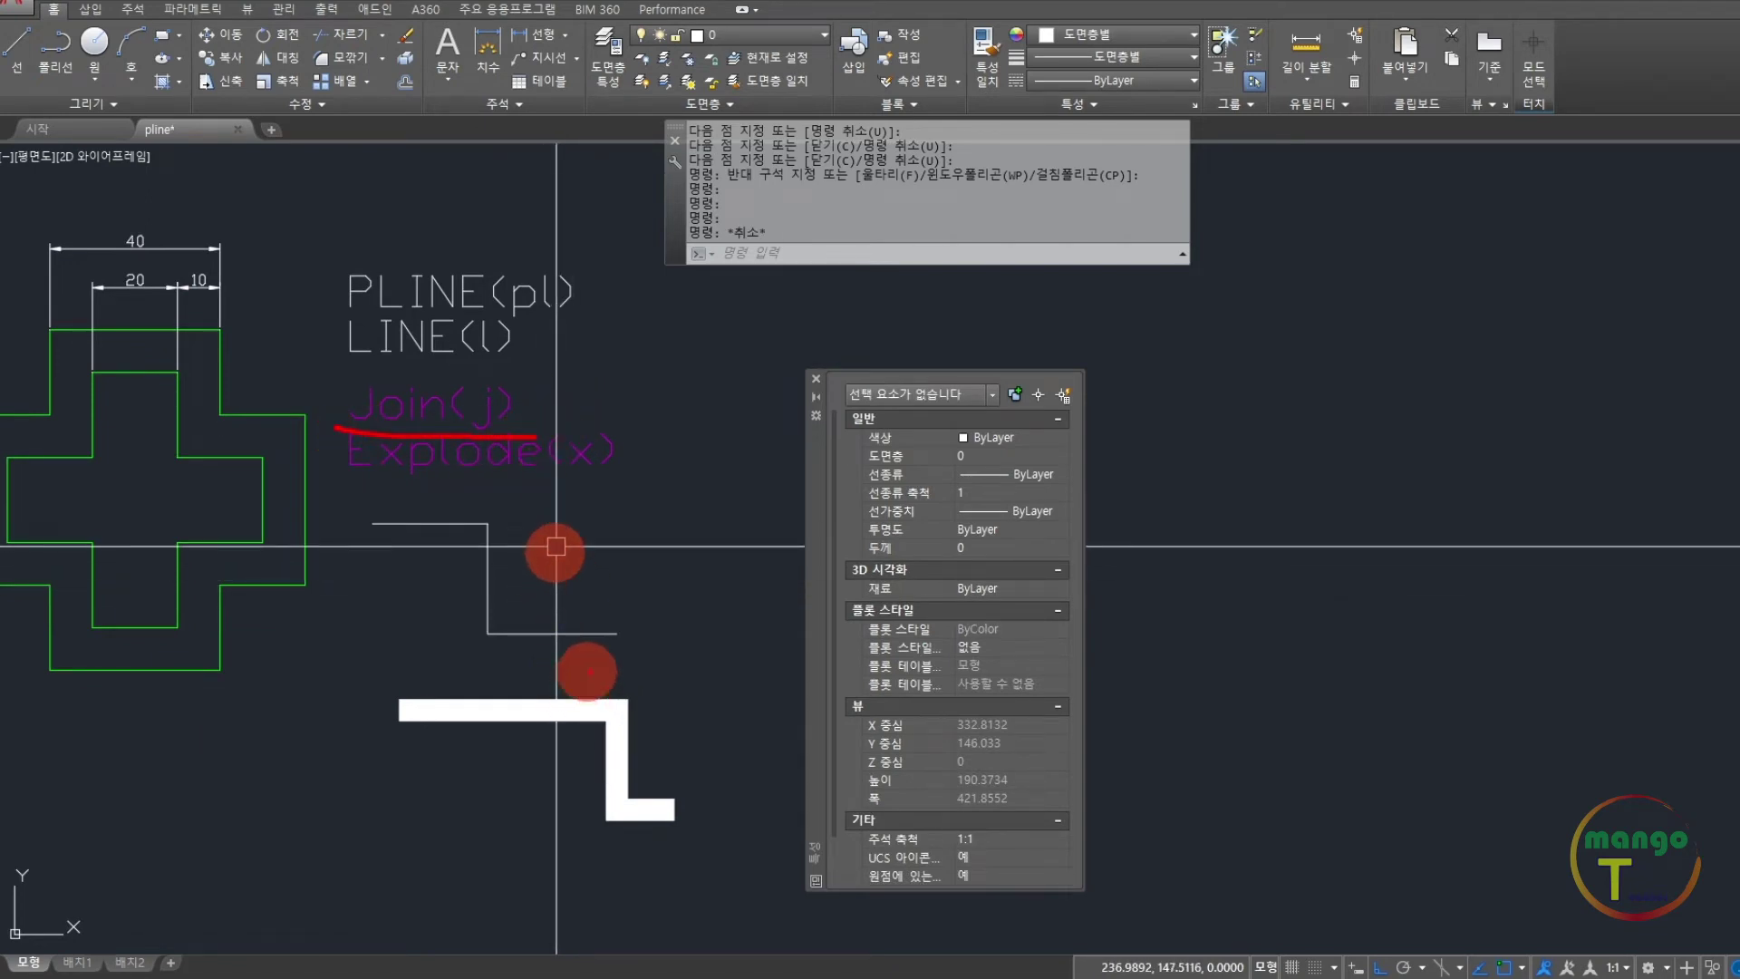
Step: Join the three upper stepped lines into a single polyline and check the joined object's properties
{"action": "type", "text": "j"}
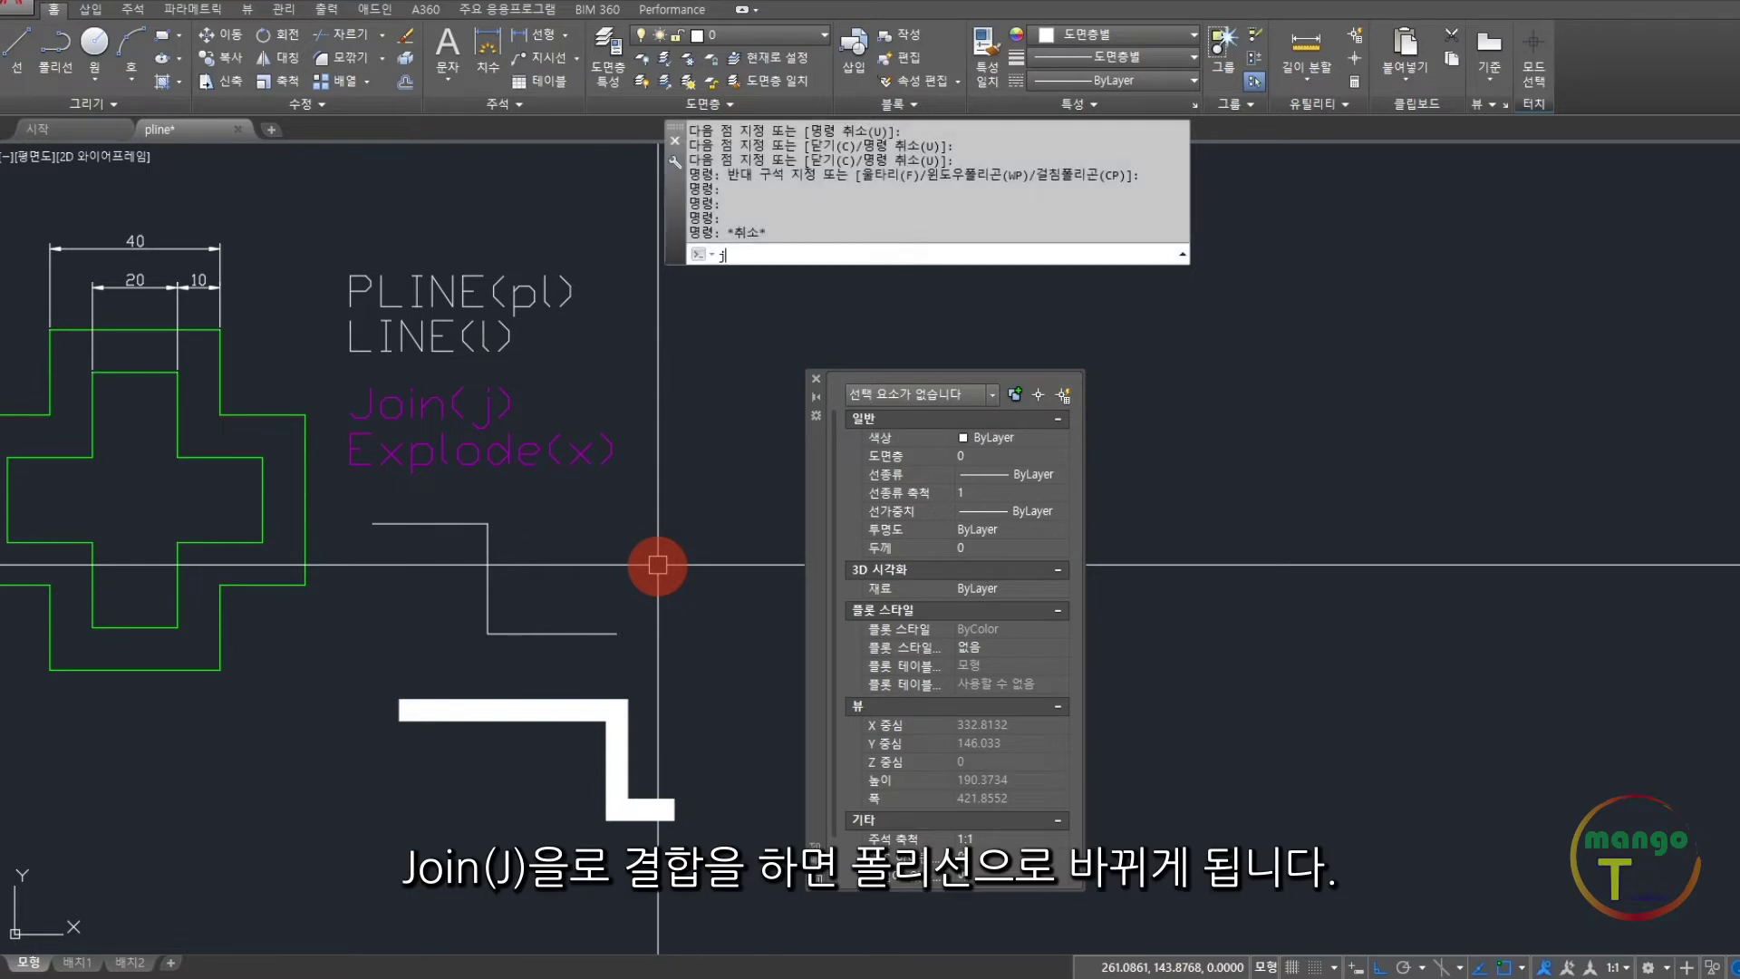
{"action": "key", "text": "Return"}
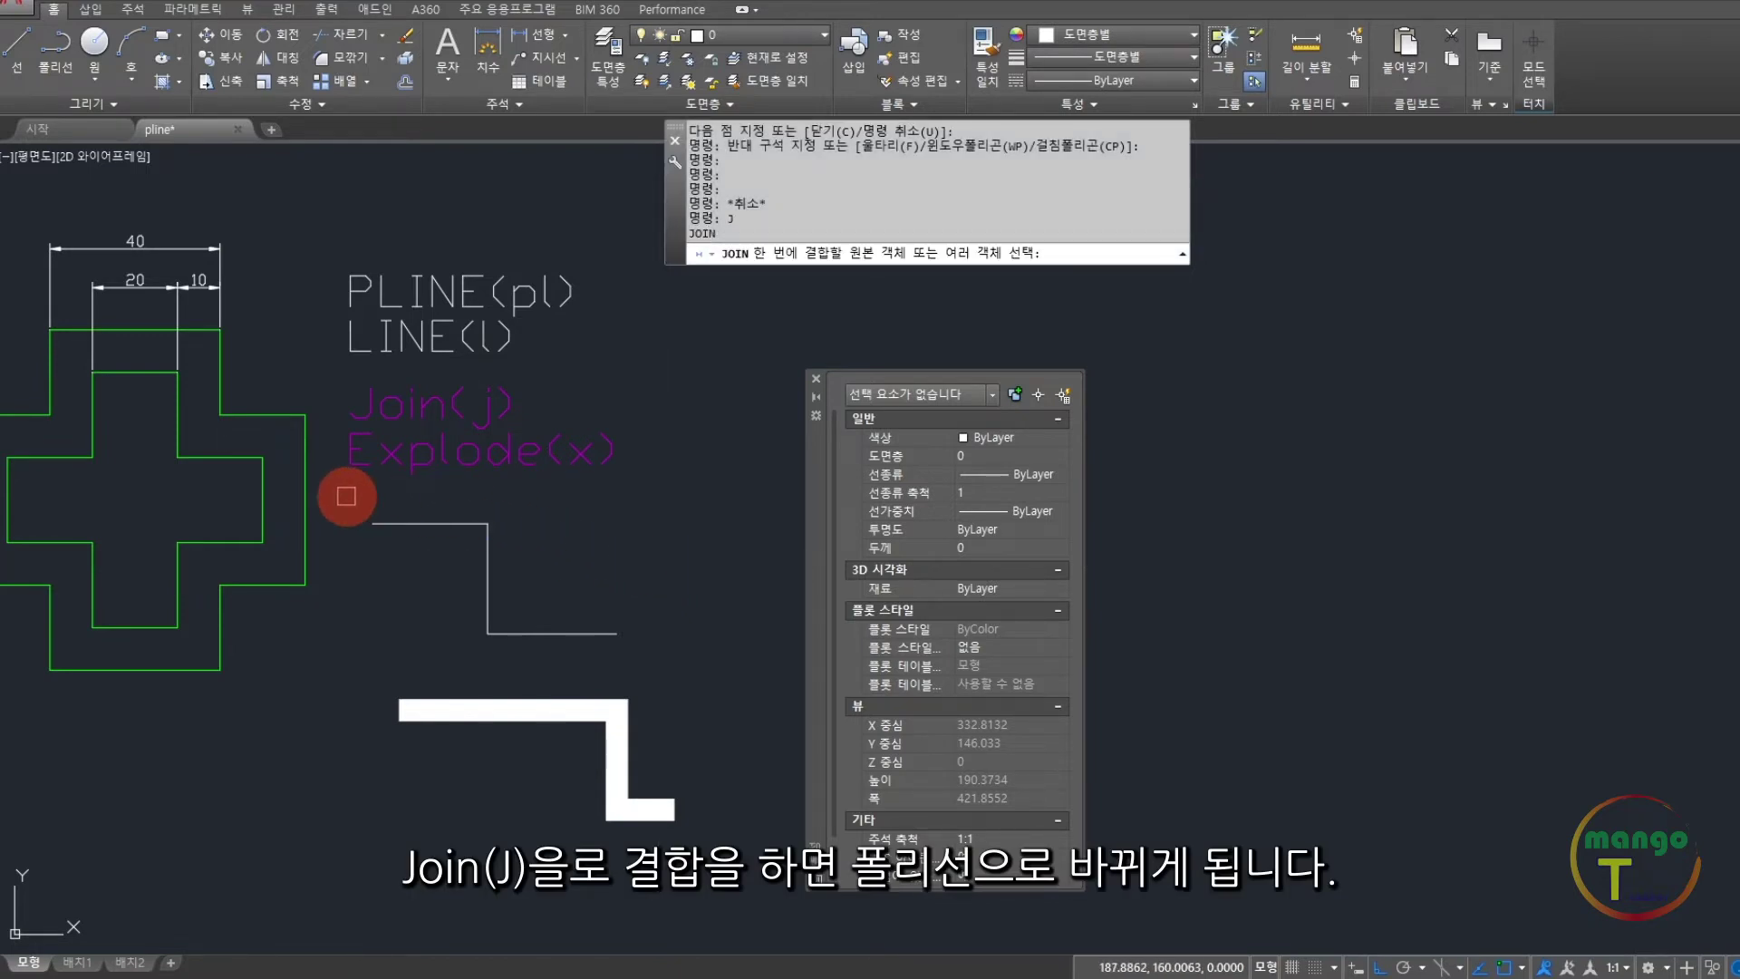
{"action": "left_click_drag", "start_coordinate": [347, 496], "coordinate": [713, 668]}
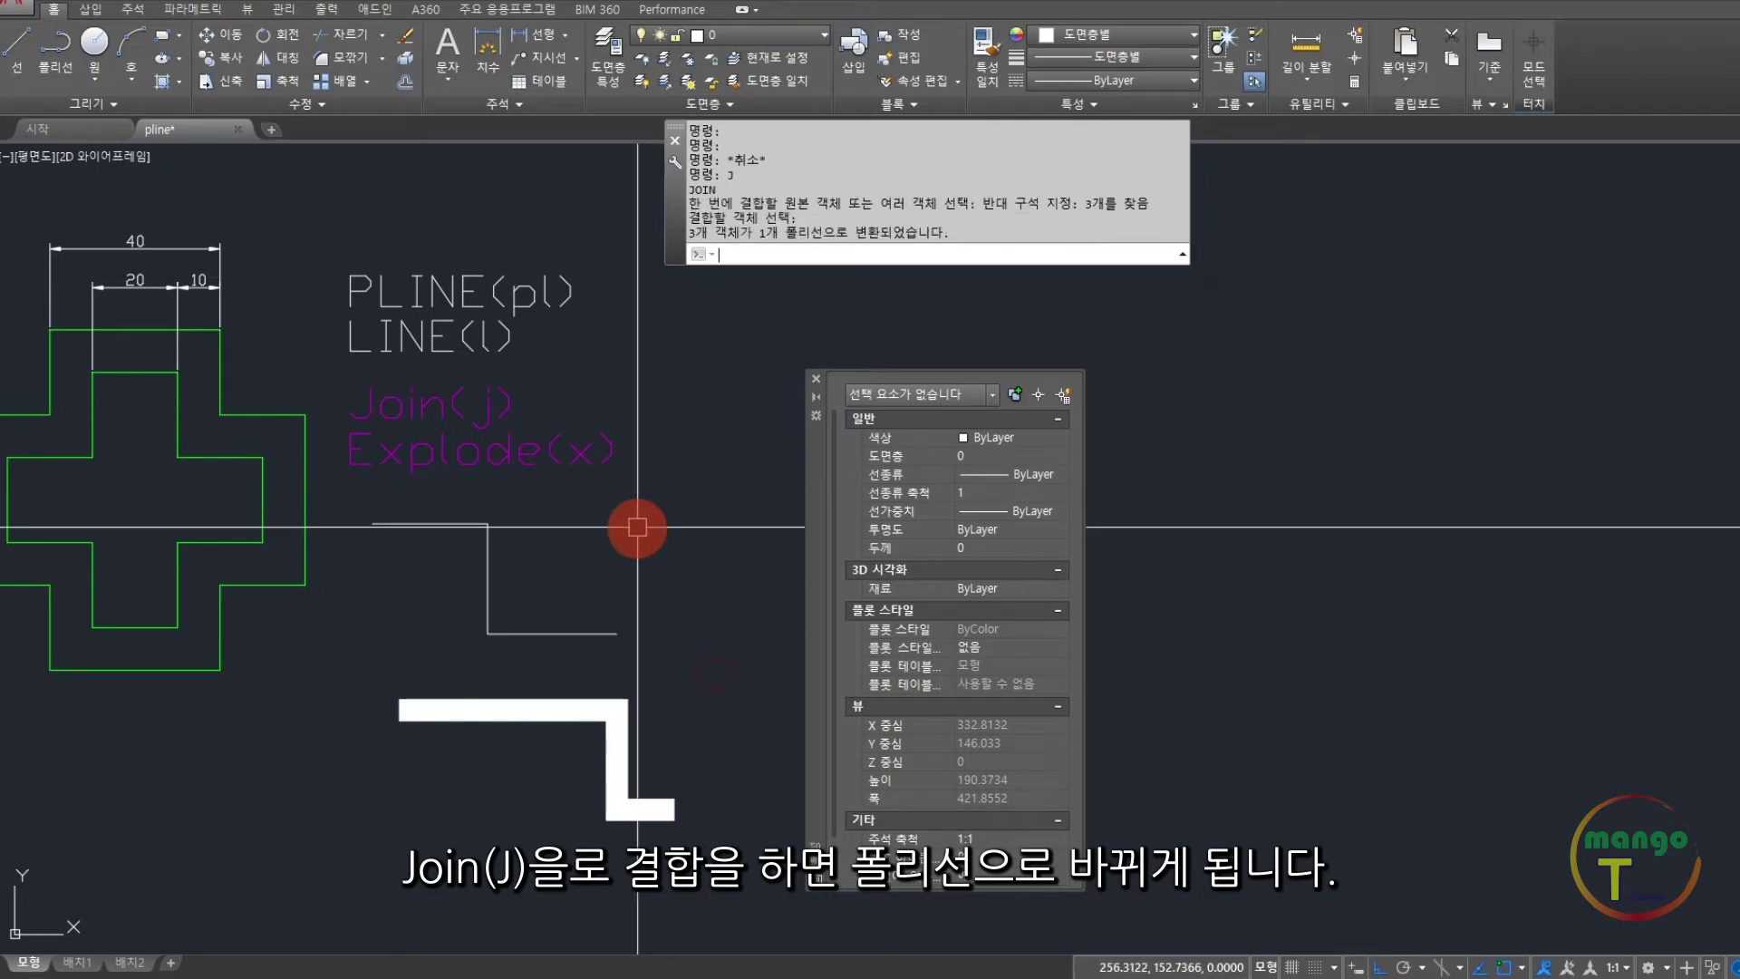
{"action": "key", "text": "Return"}
{"action": "left_click", "coordinate": [492, 564]}
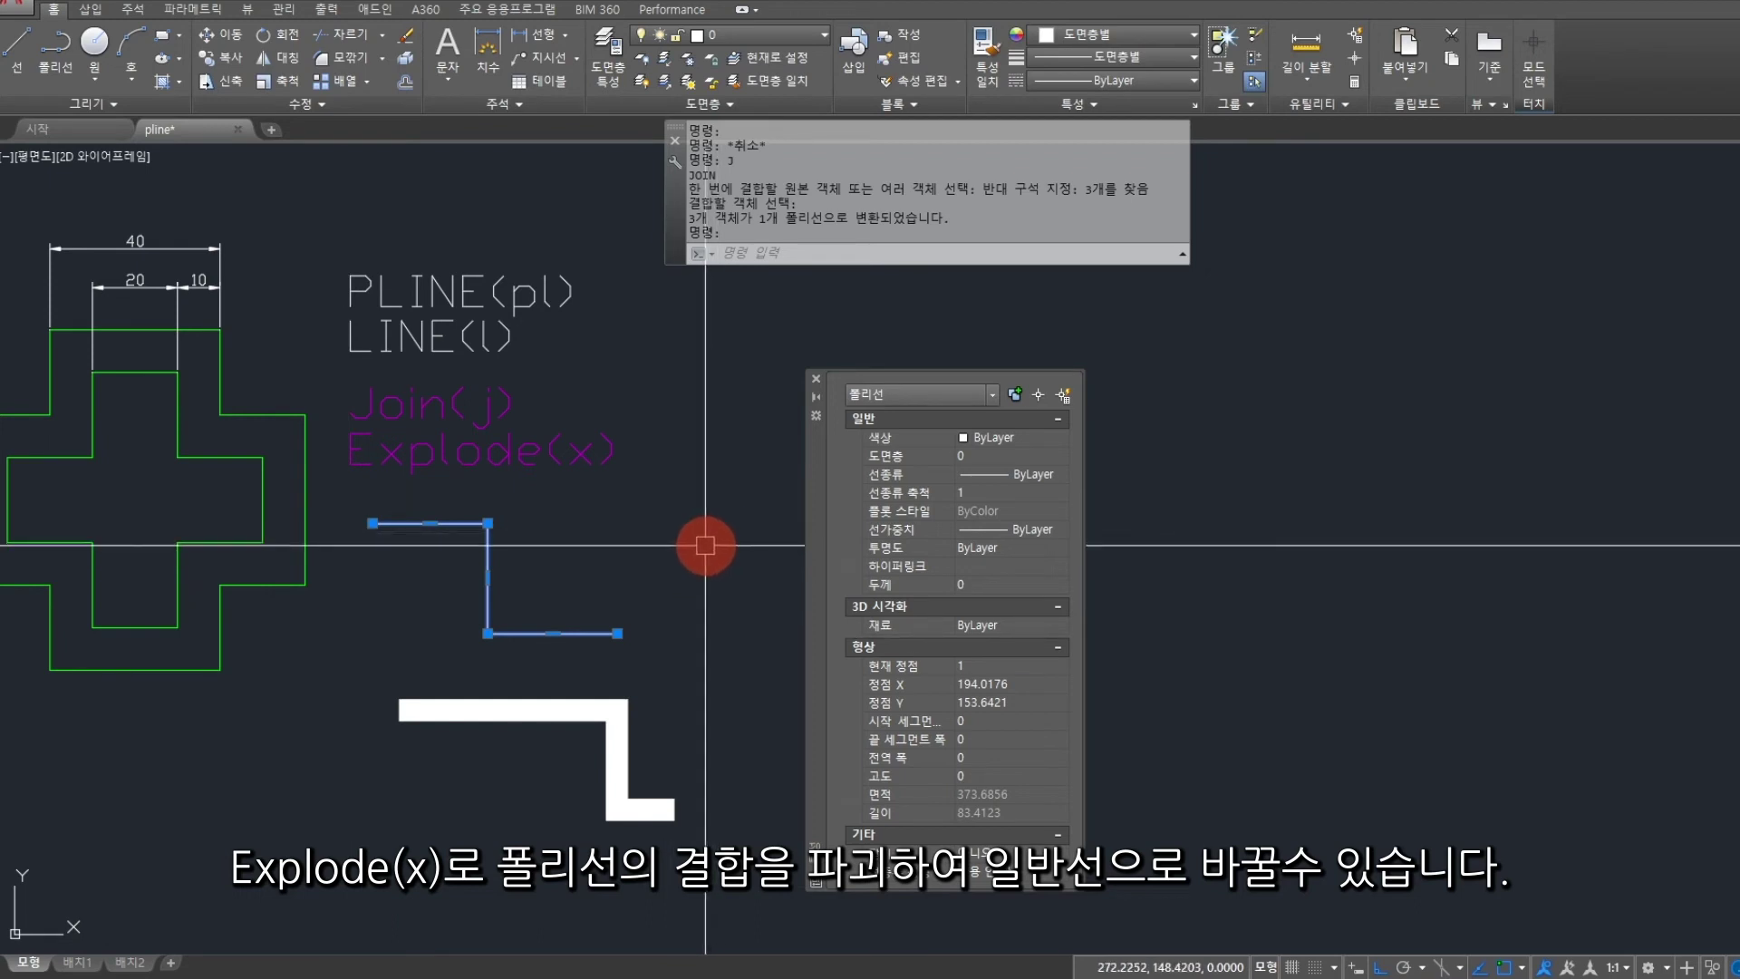
{"action": "key", "text": "Escape"}
Step: Explode the thick stepped polyline into separate lines
{"action": "type", "text": "x"}
{"action": "key", "text": "Return"}
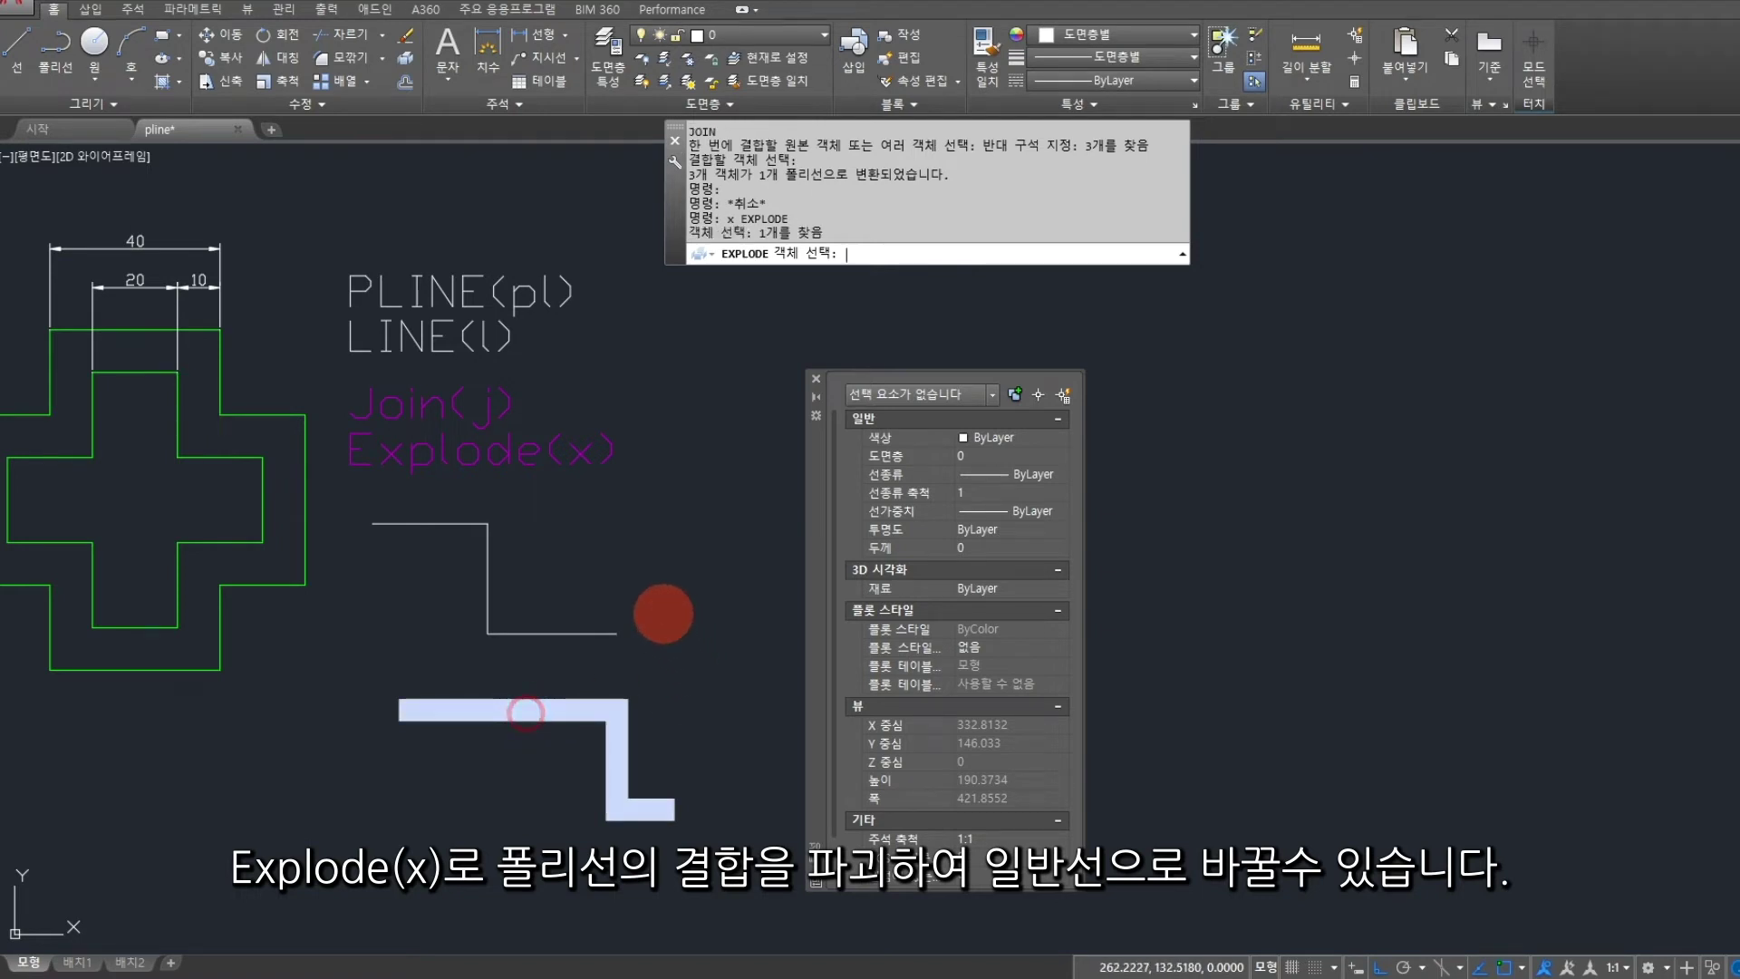
{"action": "key", "text": "Return"}
Step: Select the exploded segments individually and together to examine their object type in the properties
{"action": "left_click", "coordinate": [524, 712]}
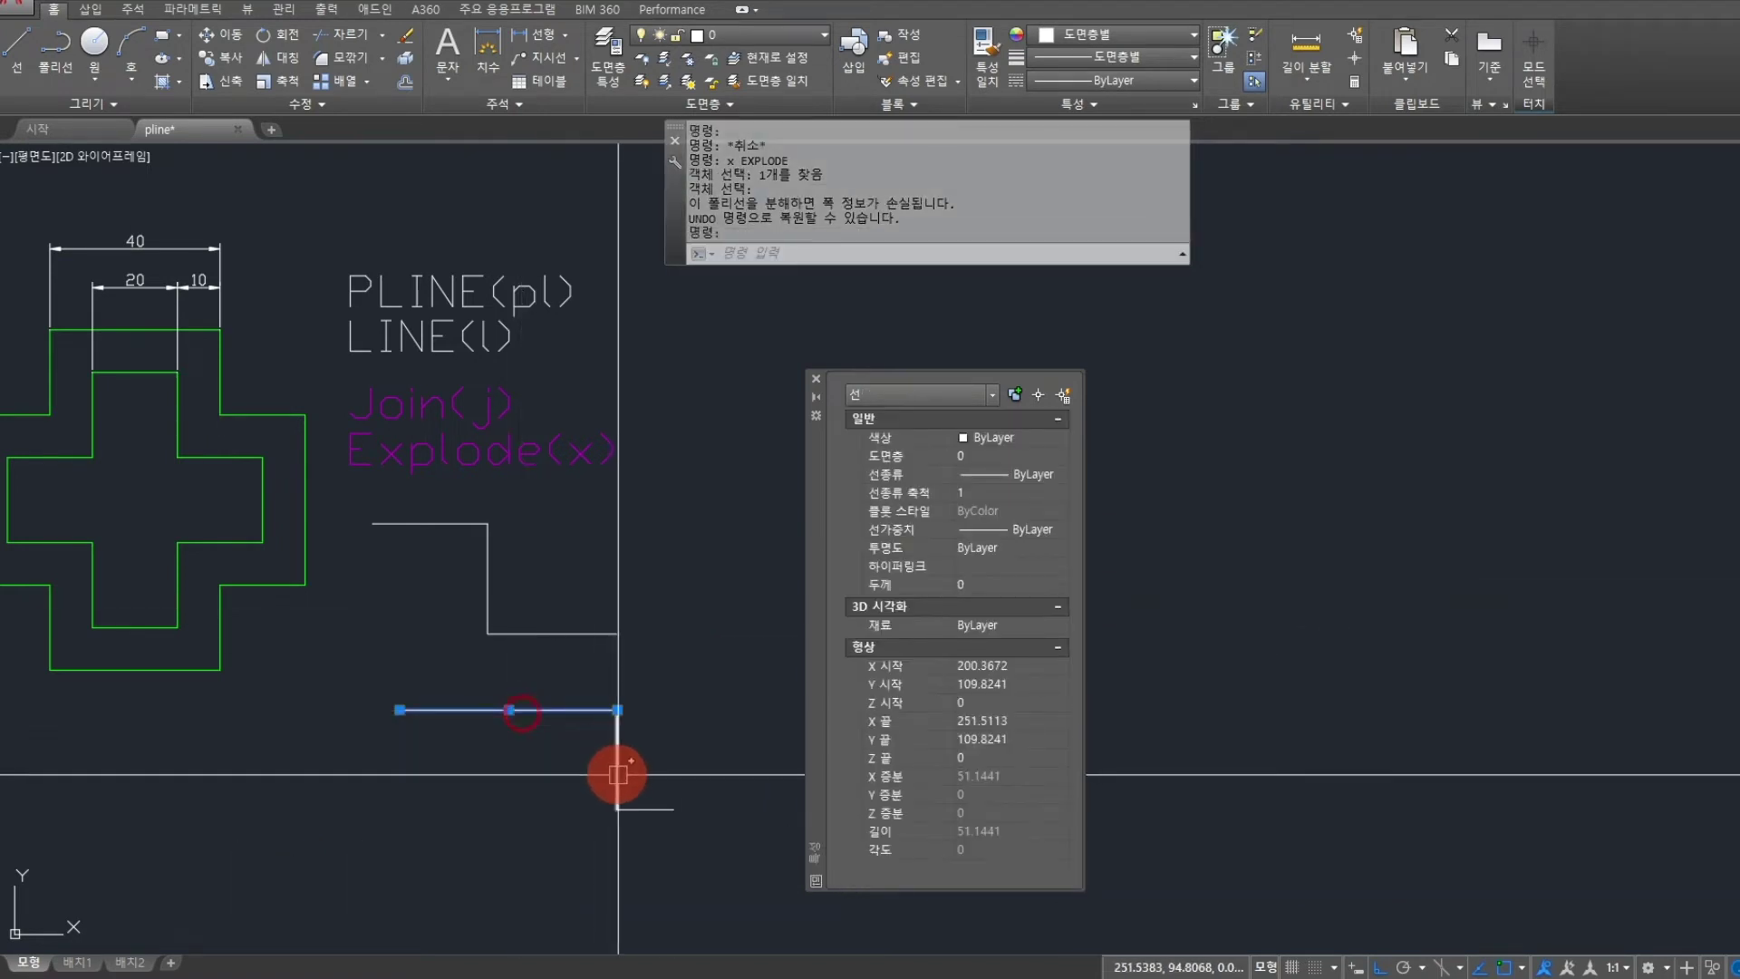
{"action": "left_click", "coordinate": [618, 775]}
{"action": "left_click", "coordinate": [639, 812]}
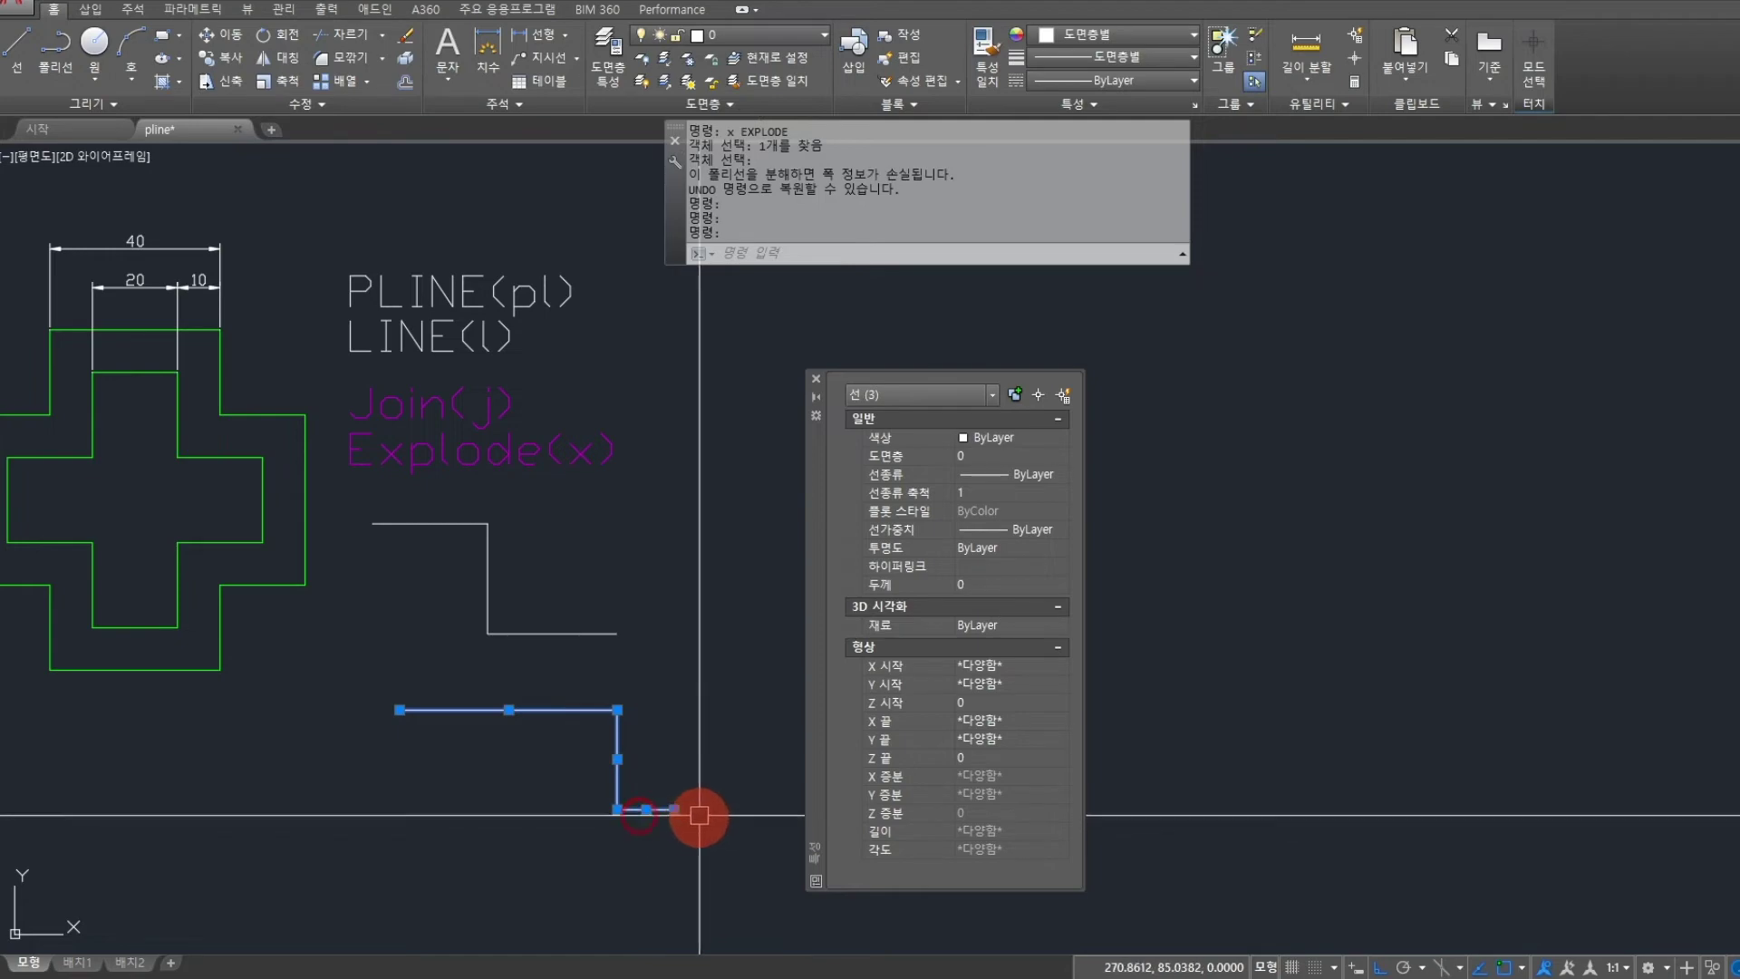
{"action": "key", "text": "Escape"}
{"action": "left_click", "coordinate": [327, 661]}
{"action": "left_click", "coordinate": [726, 906]}
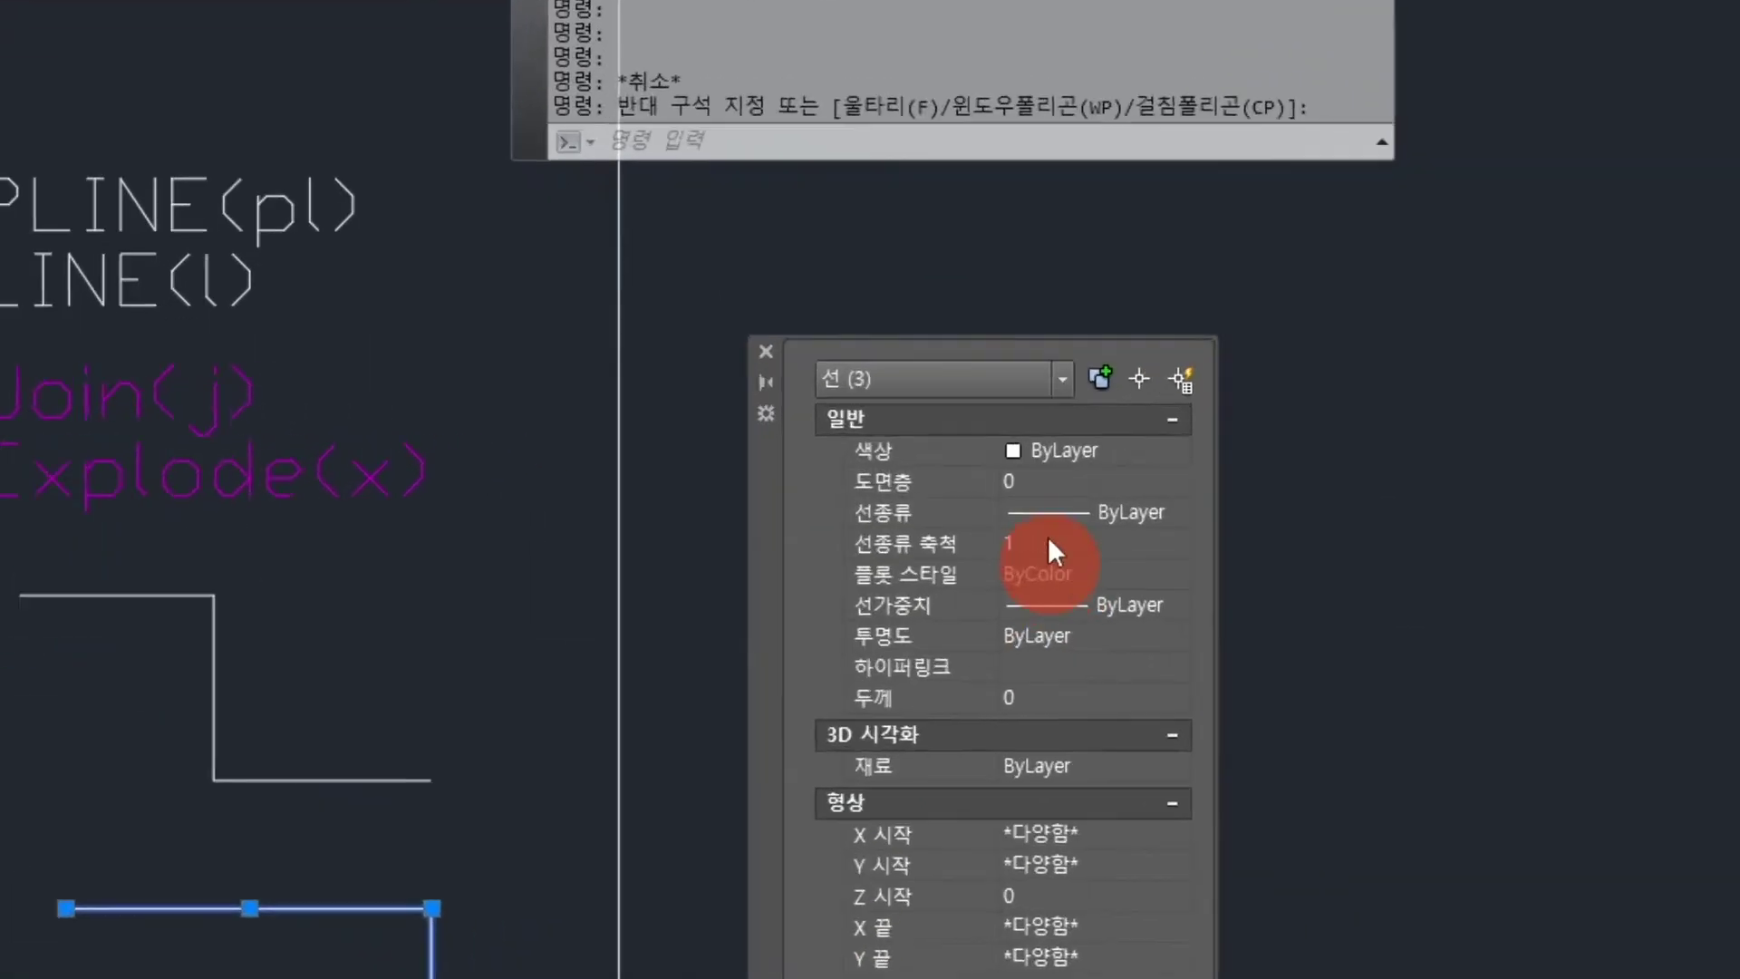
{"action": "left_click", "coordinate": [859, 482]}
{"action": "mouse_move", "coordinate": [613, 286]}
{"action": "left_mouse_down", "text": "ctrl"}
{"action": "mouse_move", "coordinate": [1188, 417]}
{"action": "mouse_move", "coordinate": [1299, 397]}
{"action": "left_mouse_up", "text": "ctrl"}
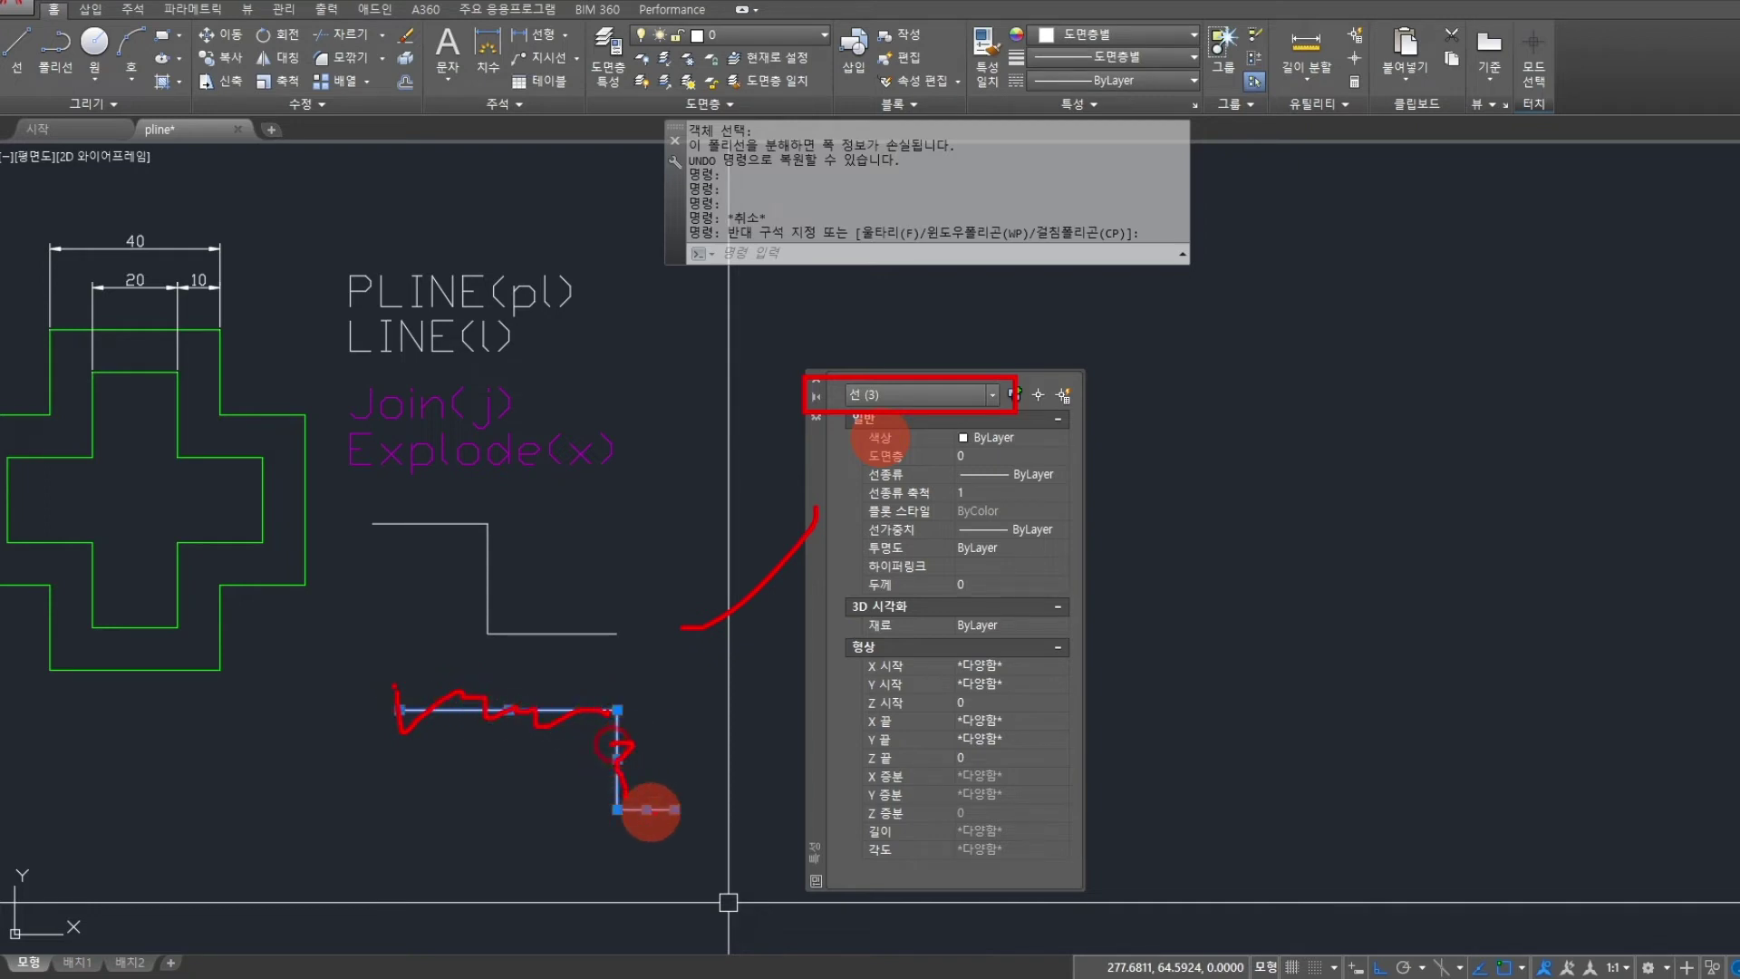
{"action": "key", "text": "Escape"}
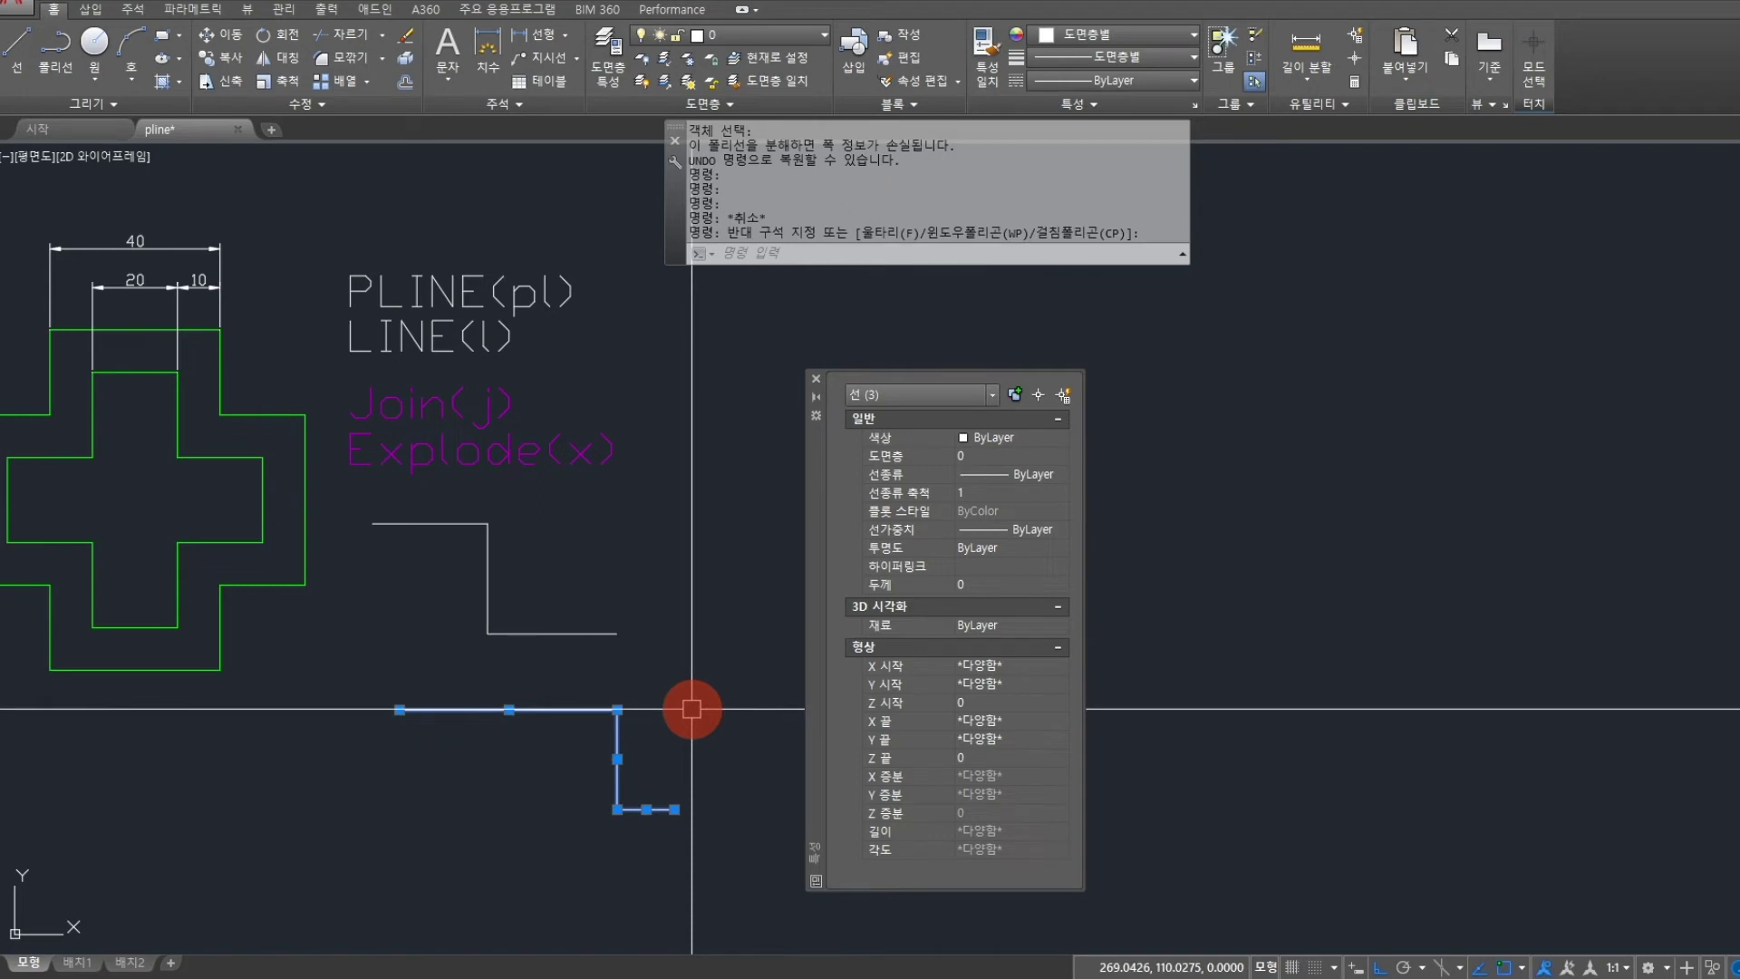
Step: Erase the joined stepped polyline and the three exploded lines below it
{"action": "middle_click_drag", "start_coordinate": [471, 649], "coordinate": [583, 661]}
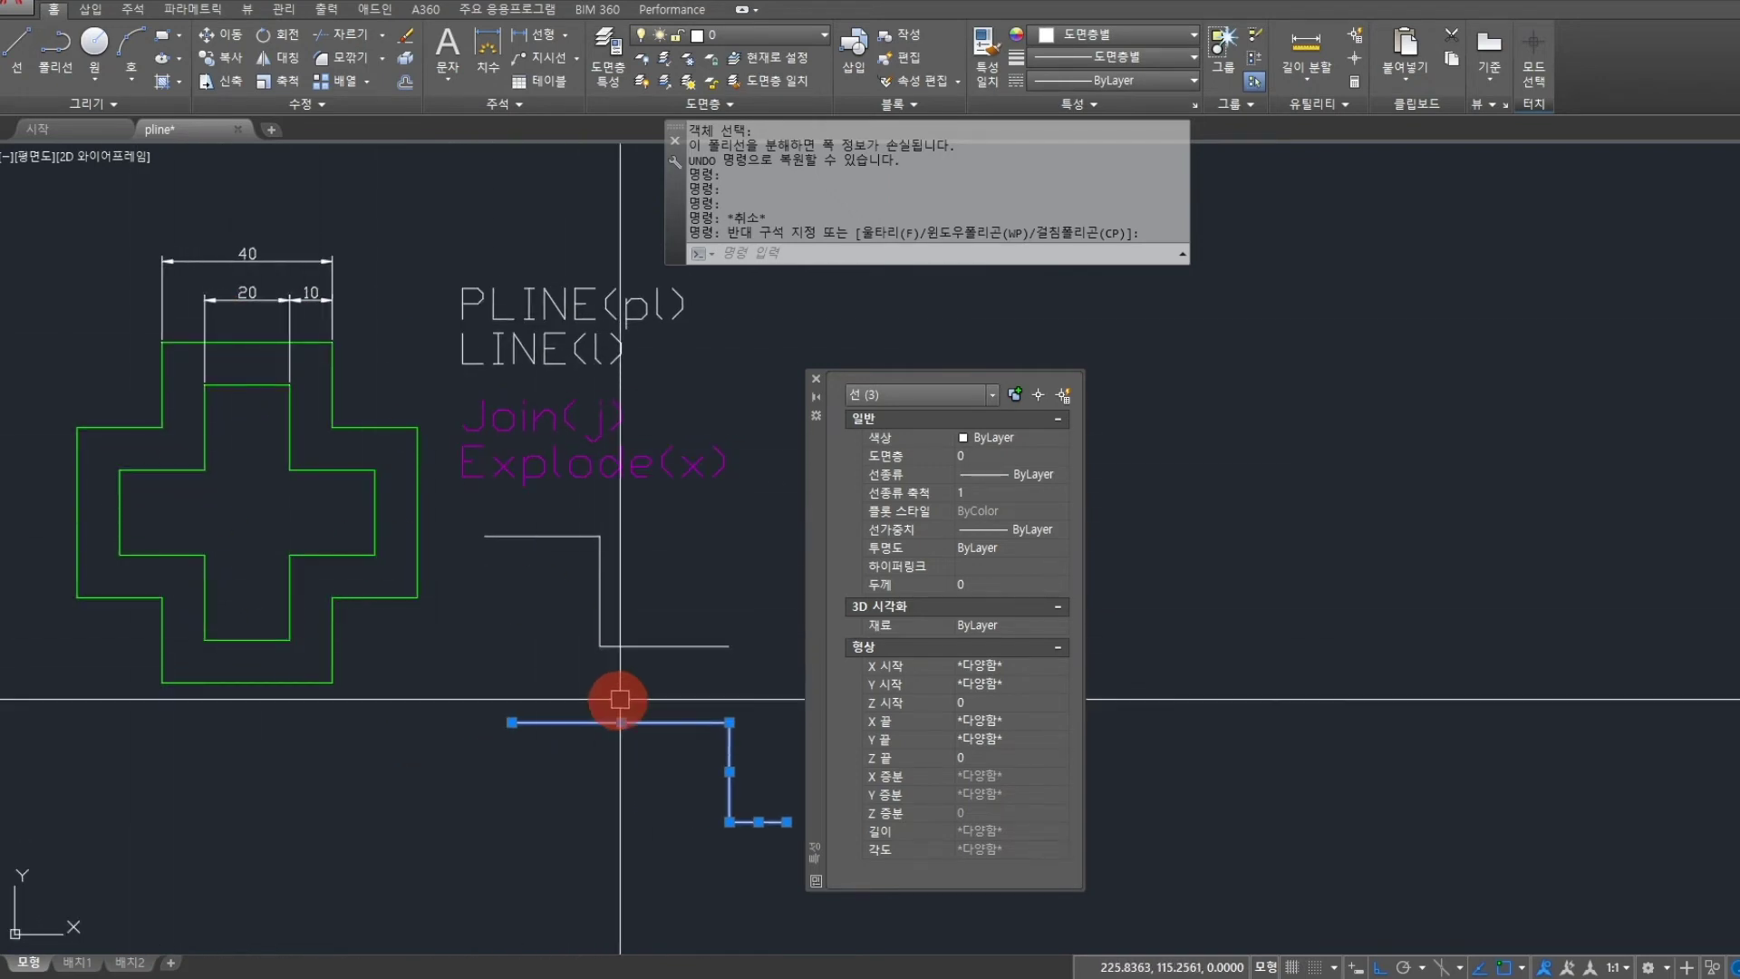
{"action": "middle_click_drag", "start_coordinate": [771, 874], "coordinate": [680, 847]}
{"action": "left_click", "coordinate": [680, 846]}
{"action": "left_click", "coordinate": [389, 497]}
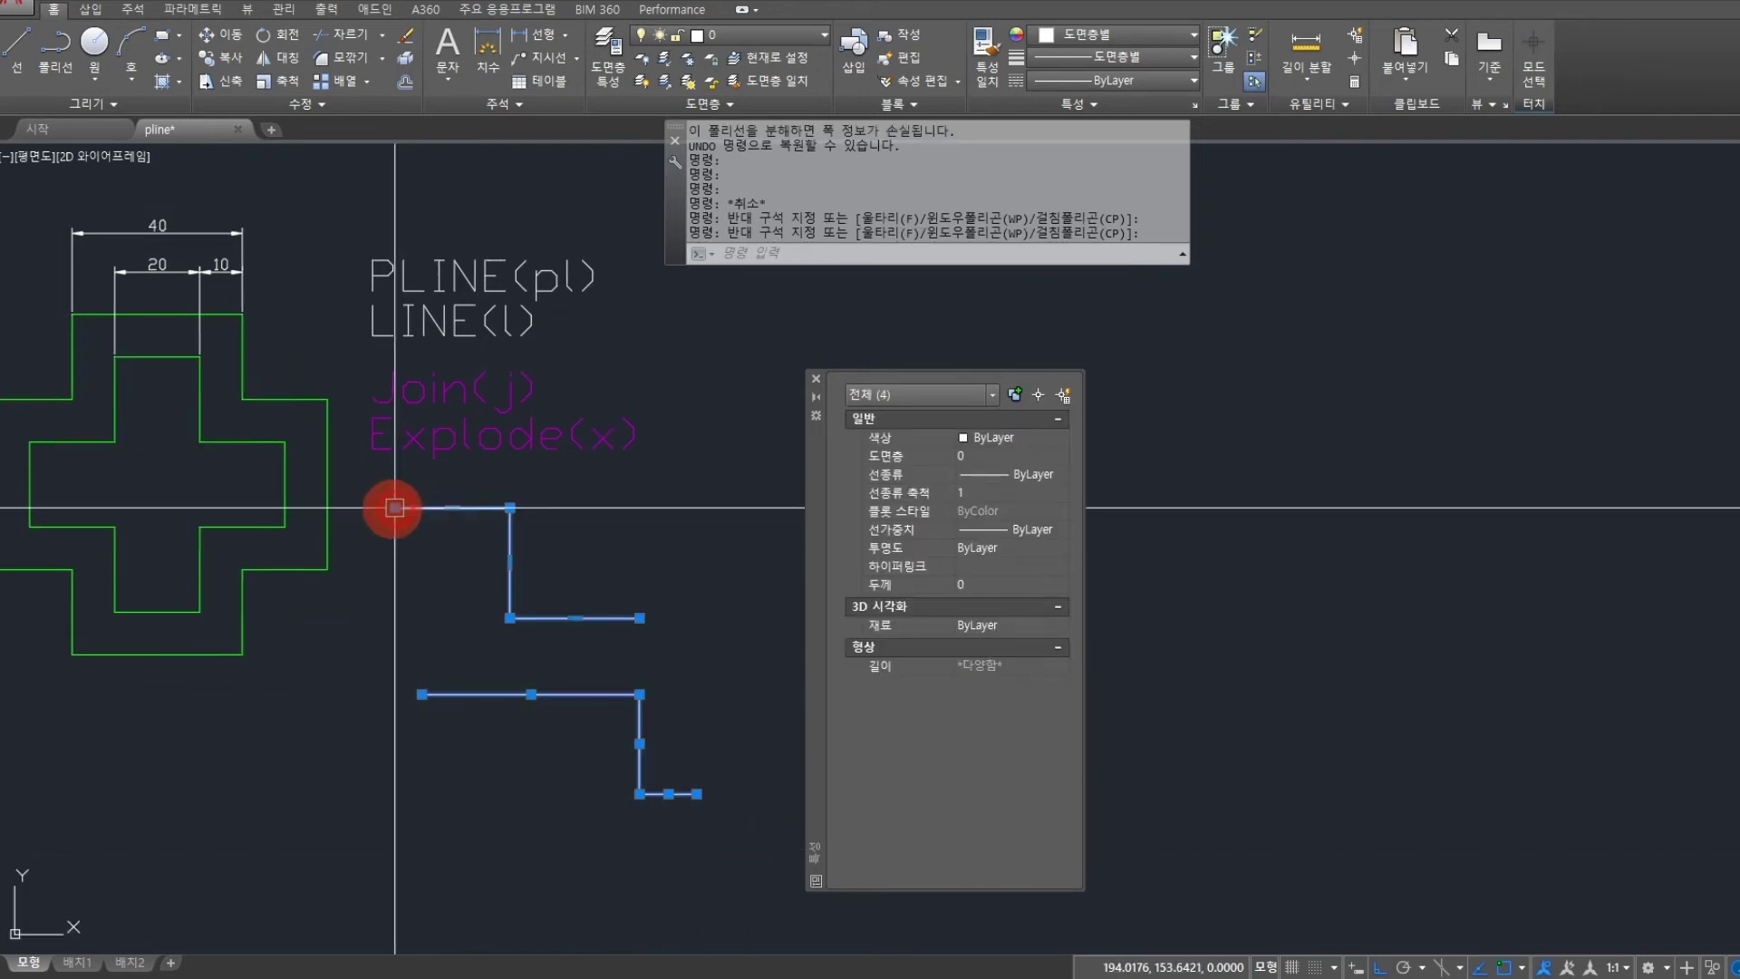
{"action": "type", "text": "e"}
{"action": "key", "text": "Return"}
Step: Draw a closed cross outline with the Line command below the Explode(x) text, making every side 20 long
{"action": "mouse_move", "coordinate": [391, 509]}
{"action": "middle_mouse_down"}
{"action": "mouse_move", "coordinate": [536, 590]}
{"action": "mouse_move", "coordinate": [481, 511]}
{"action": "middle_mouse_up"}
{"action": "middle_click_drag", "start_coordinate": [500, 571], "coordinate": [458, 677]}
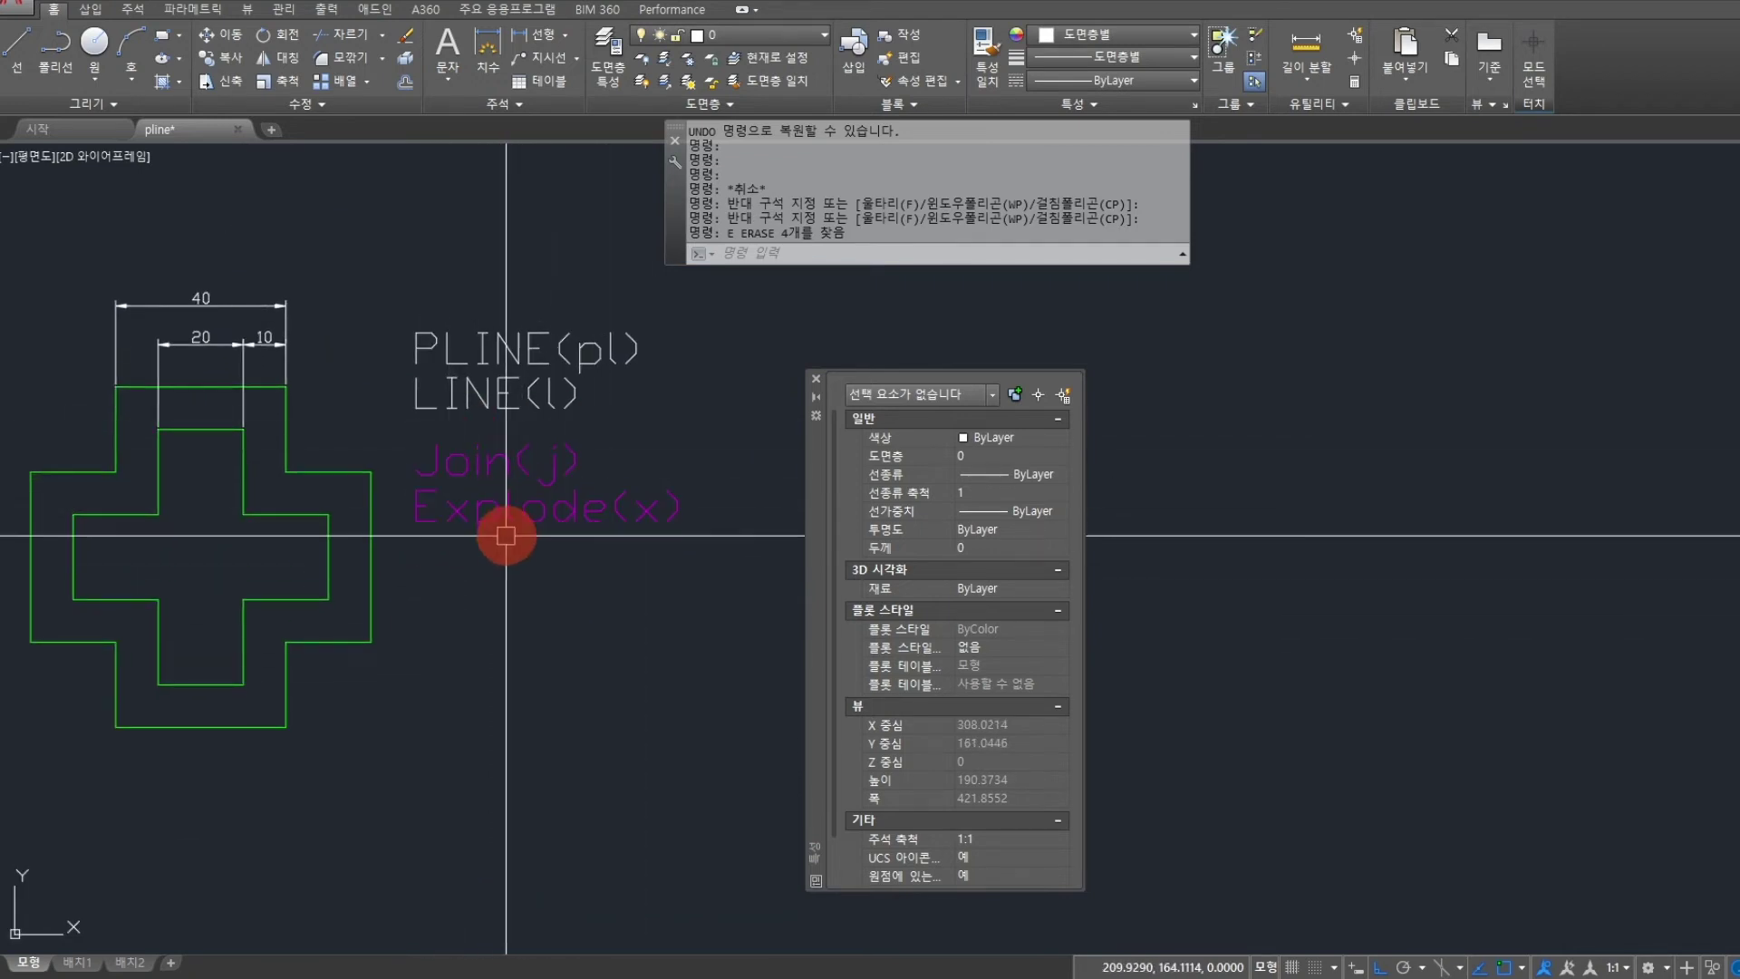
{"action": "middle_click_drag", "start_coordinate": [505, 532], "coordinate": [554, 532]}
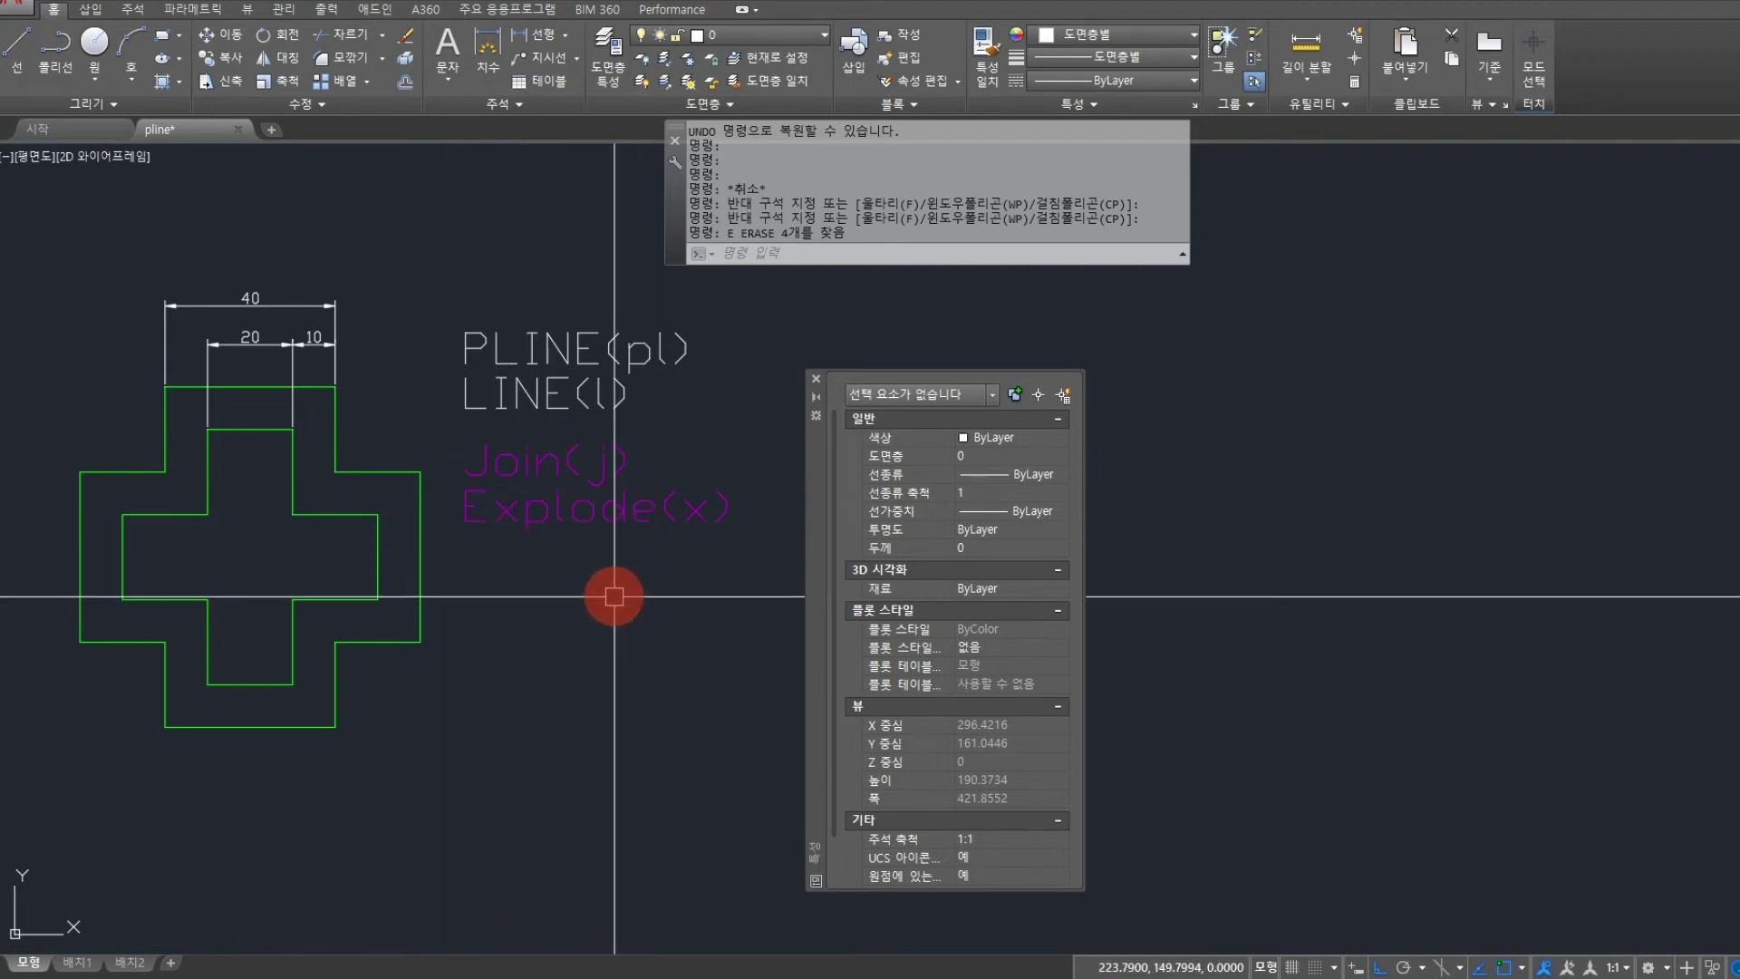
{"action": "mouse_move", "coordinate": [602, 616]}
{"action": "middle_mouse_down"}
{"action": "mouse_move", "coordinate": [556, 520]}
{"action": "mouse_move", "coordinate": [542, 557]}
{"action": "middle_mouse_up"}
{"action": "type", "text": "l"}
{"action": "key", "text": "Return"}
{"action": "left_click", "coordinate": [490, 614]}
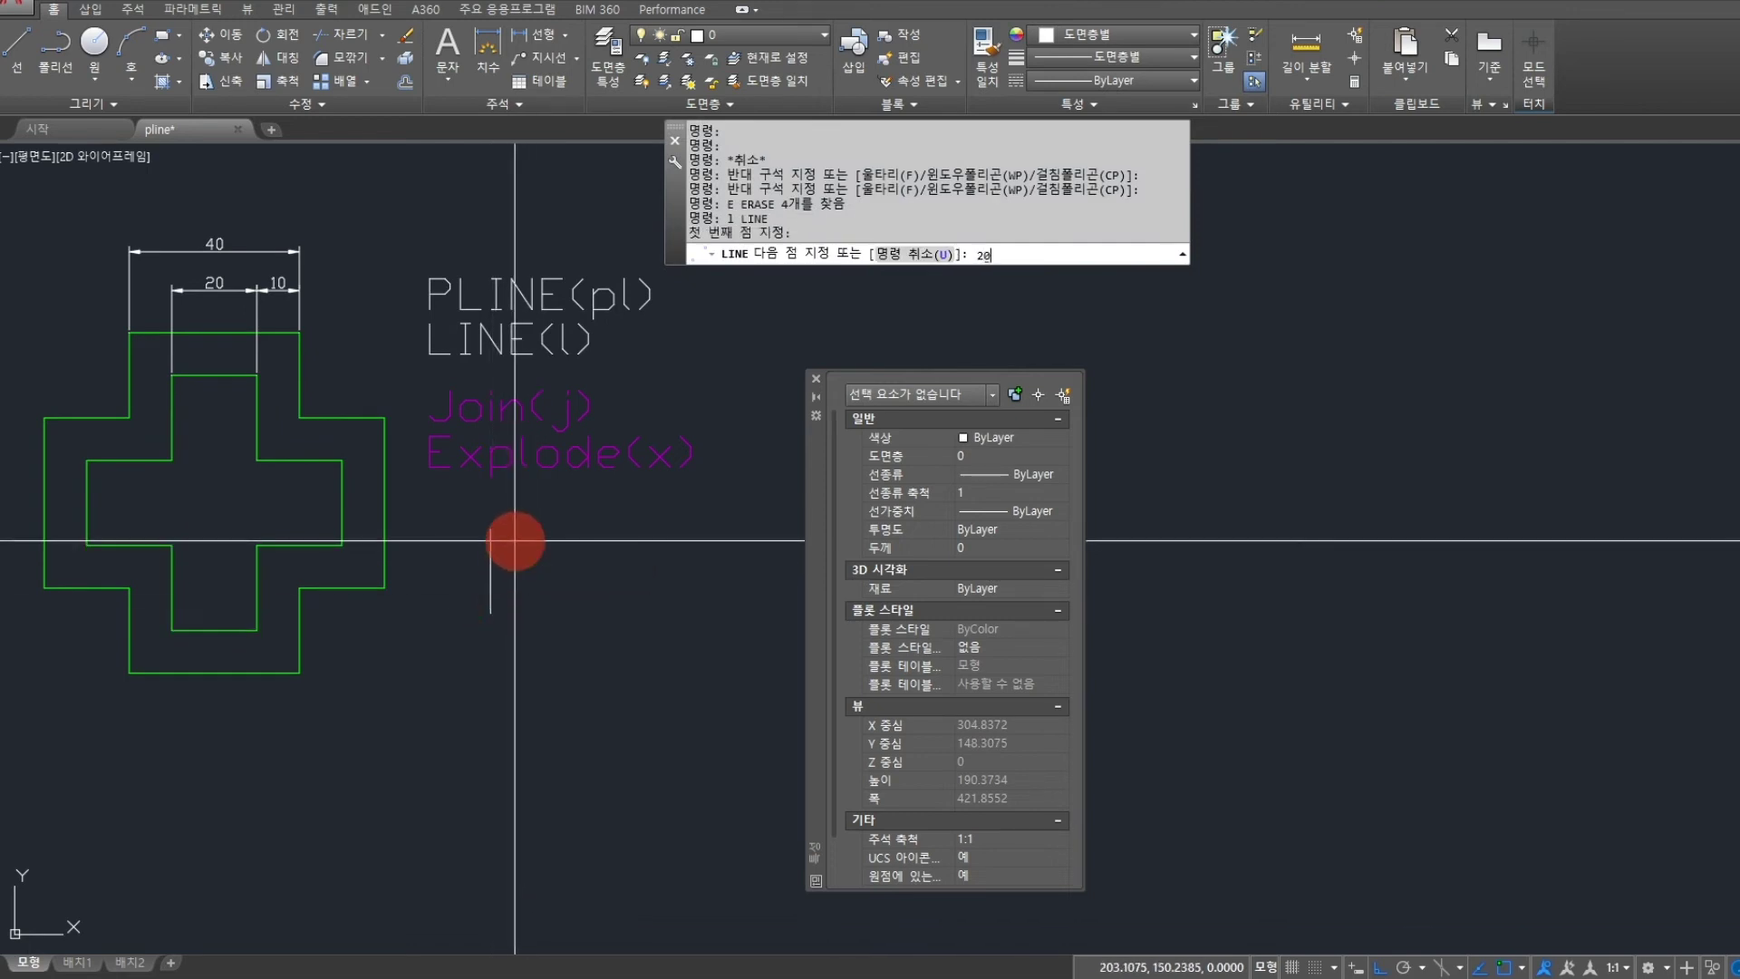
{"action": "key", "text": "Return"}
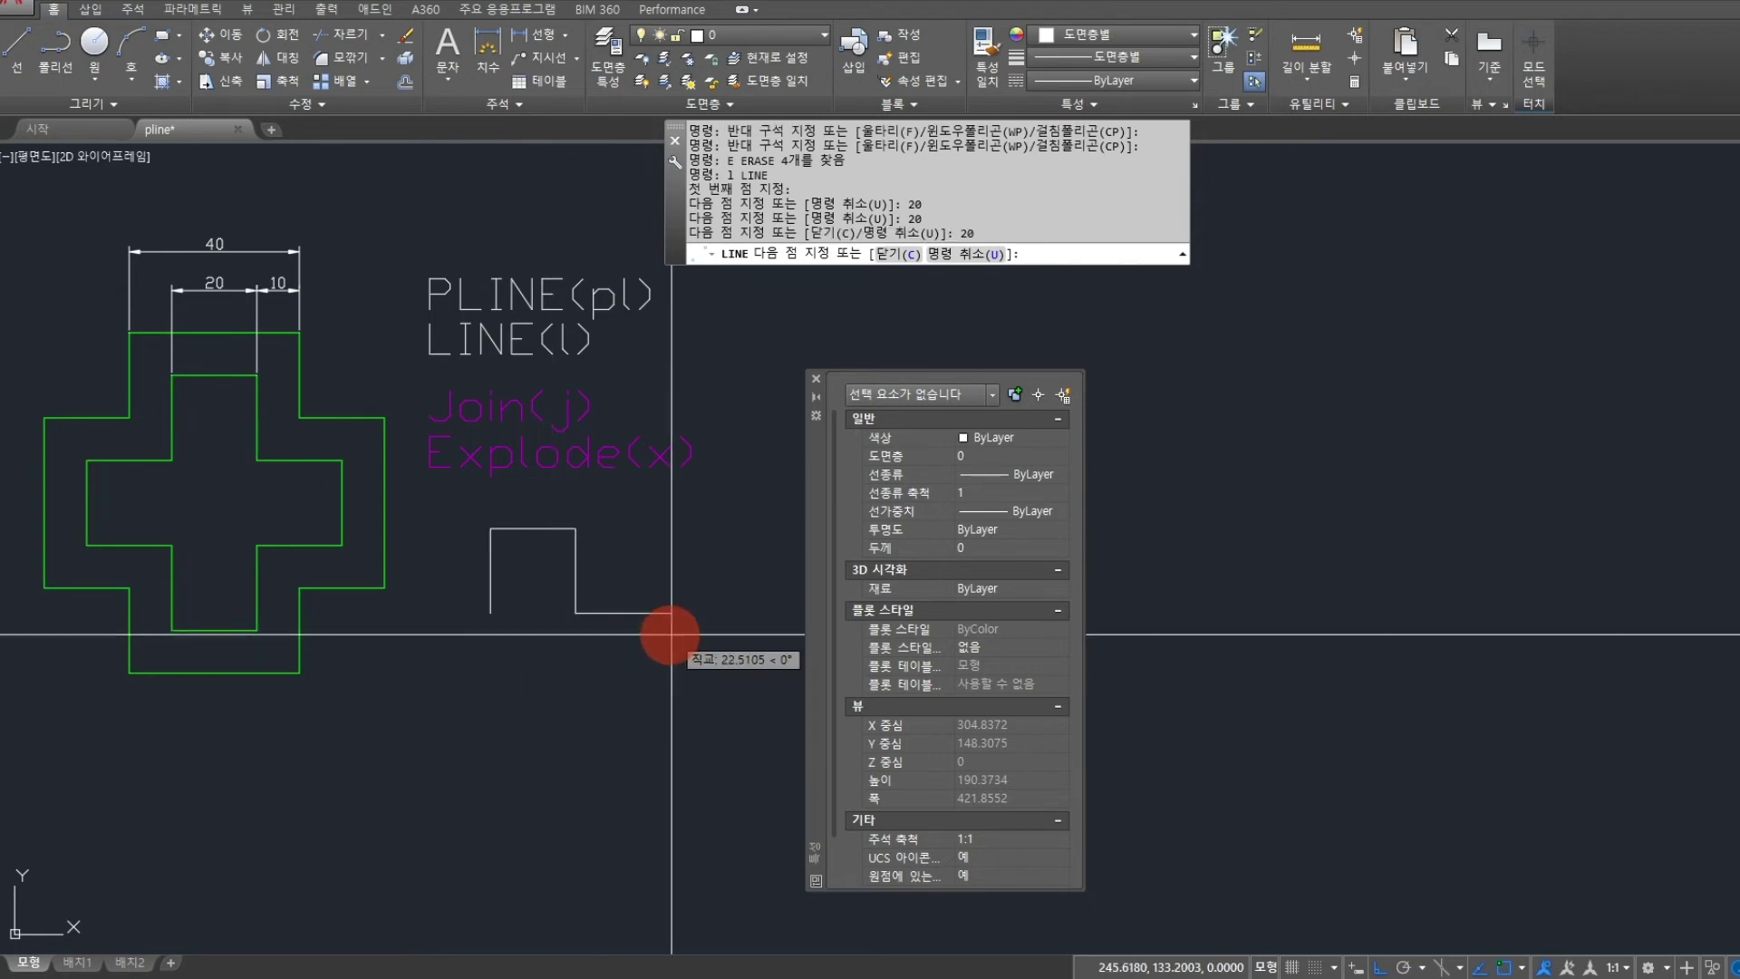
{"action": "type", "text": "20"}
{"action": "key", "text": "Return"}
{"action": "type", "text": "20"}
{"action": "key", "text": "Return"}
{"action": "type", "text": "20"}
{"action": "key", "text": "Return"}
{"action": "type", "text": "20"}
{"action": "key", "text": "Return"}
{"action": "type", "text": "u"}
{"action": "key", "text": "Return"}
{"action": "type", "text": "20"}
{"action": "key", "text": "Return"}
{"action": "type", "text": "c"}
{"action": "key", "text": "Return"}
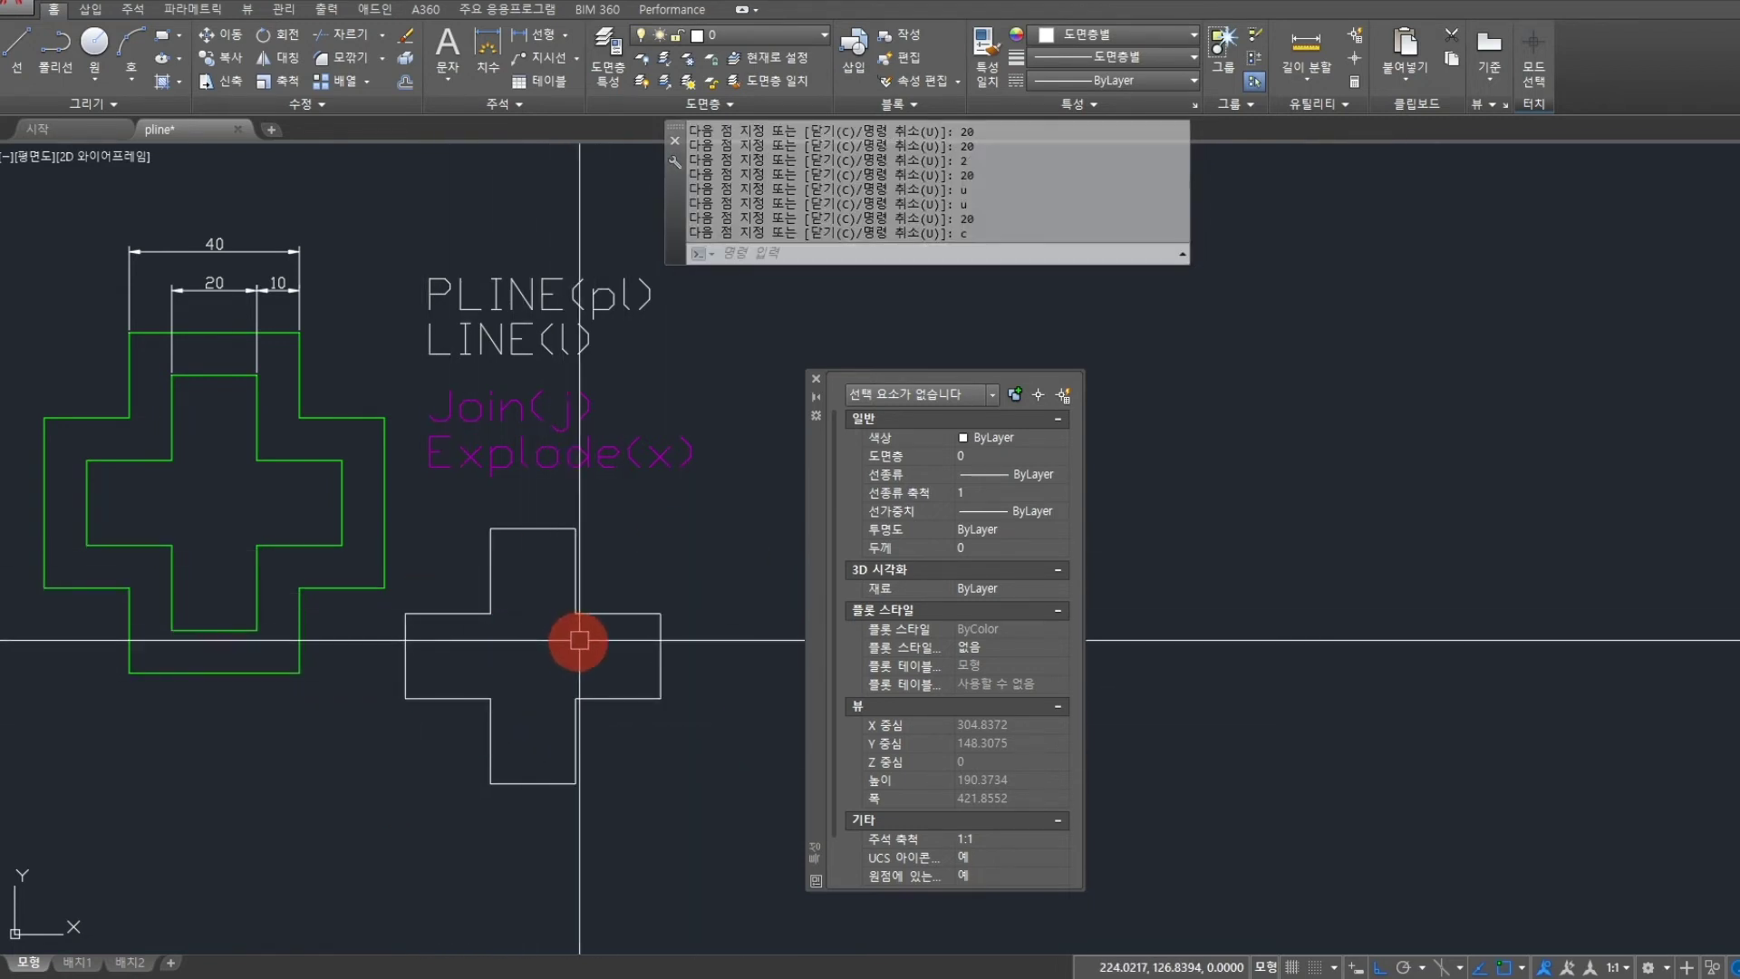
Step: Try offsetting the two lines at the white cross's upper-right inner corner outward by 10, and undo the offsets
{"action": "type", "text": "o"}
{"action": "key", "text": "Return"}
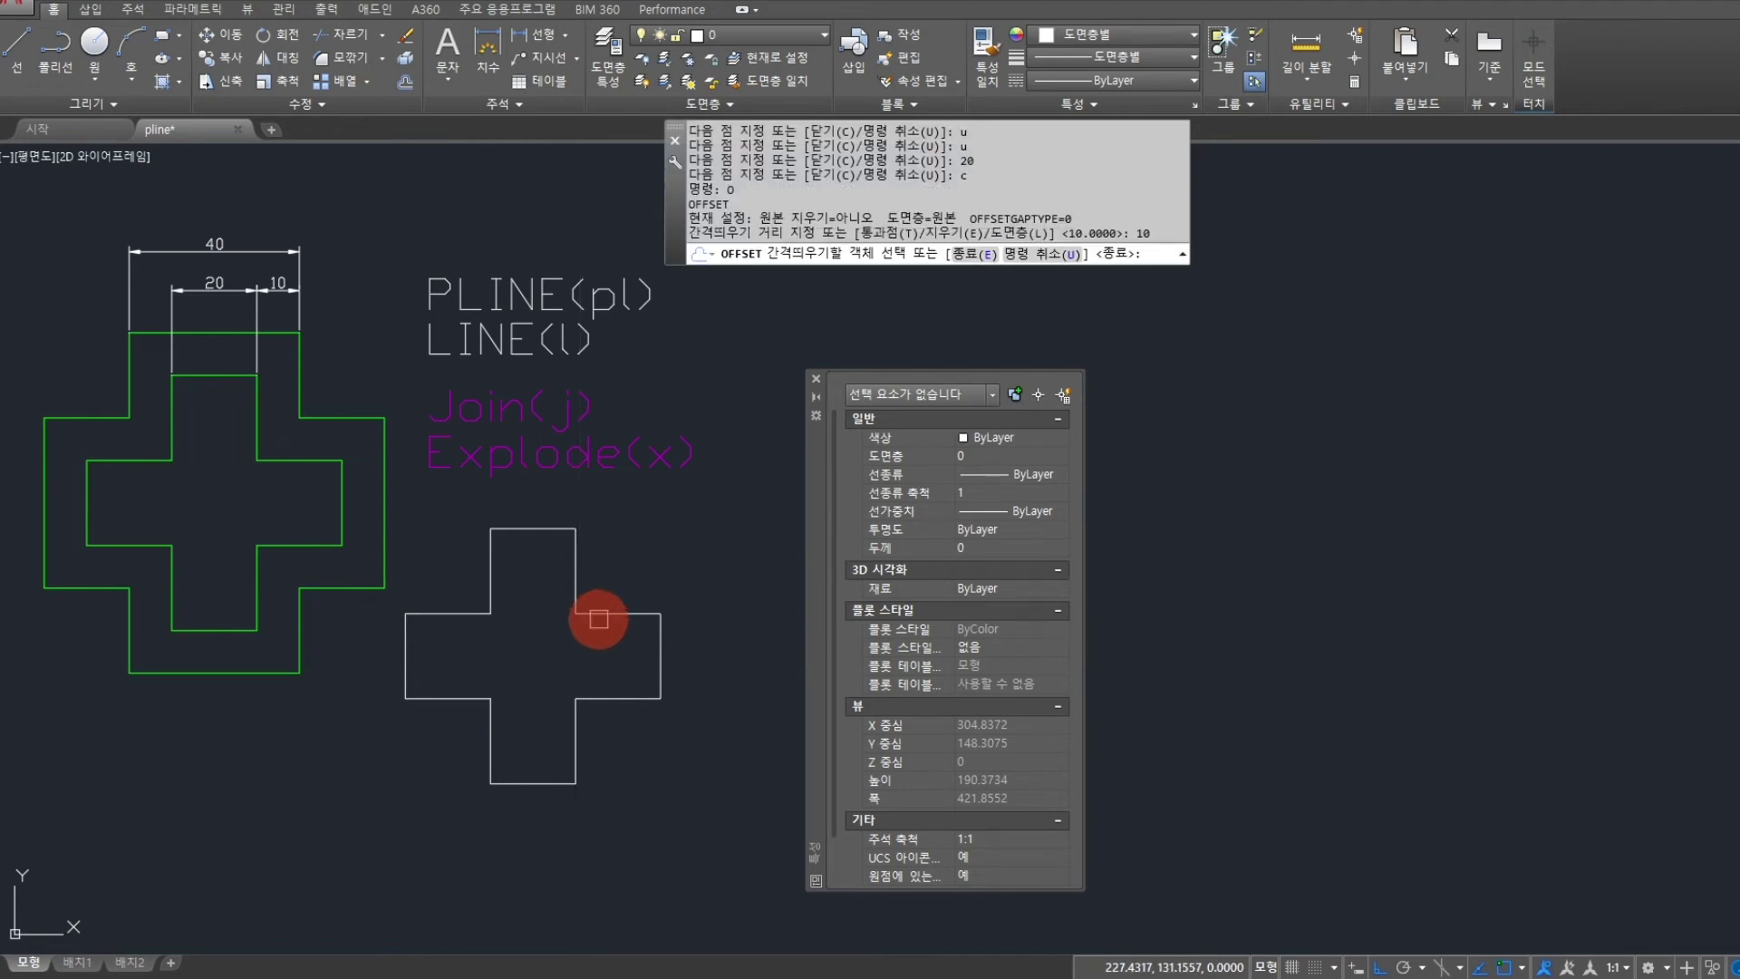
{"action": "left_click", "coordinate": [575, 572]}
{"action": "left_click", "coordinate": [667, 564]}
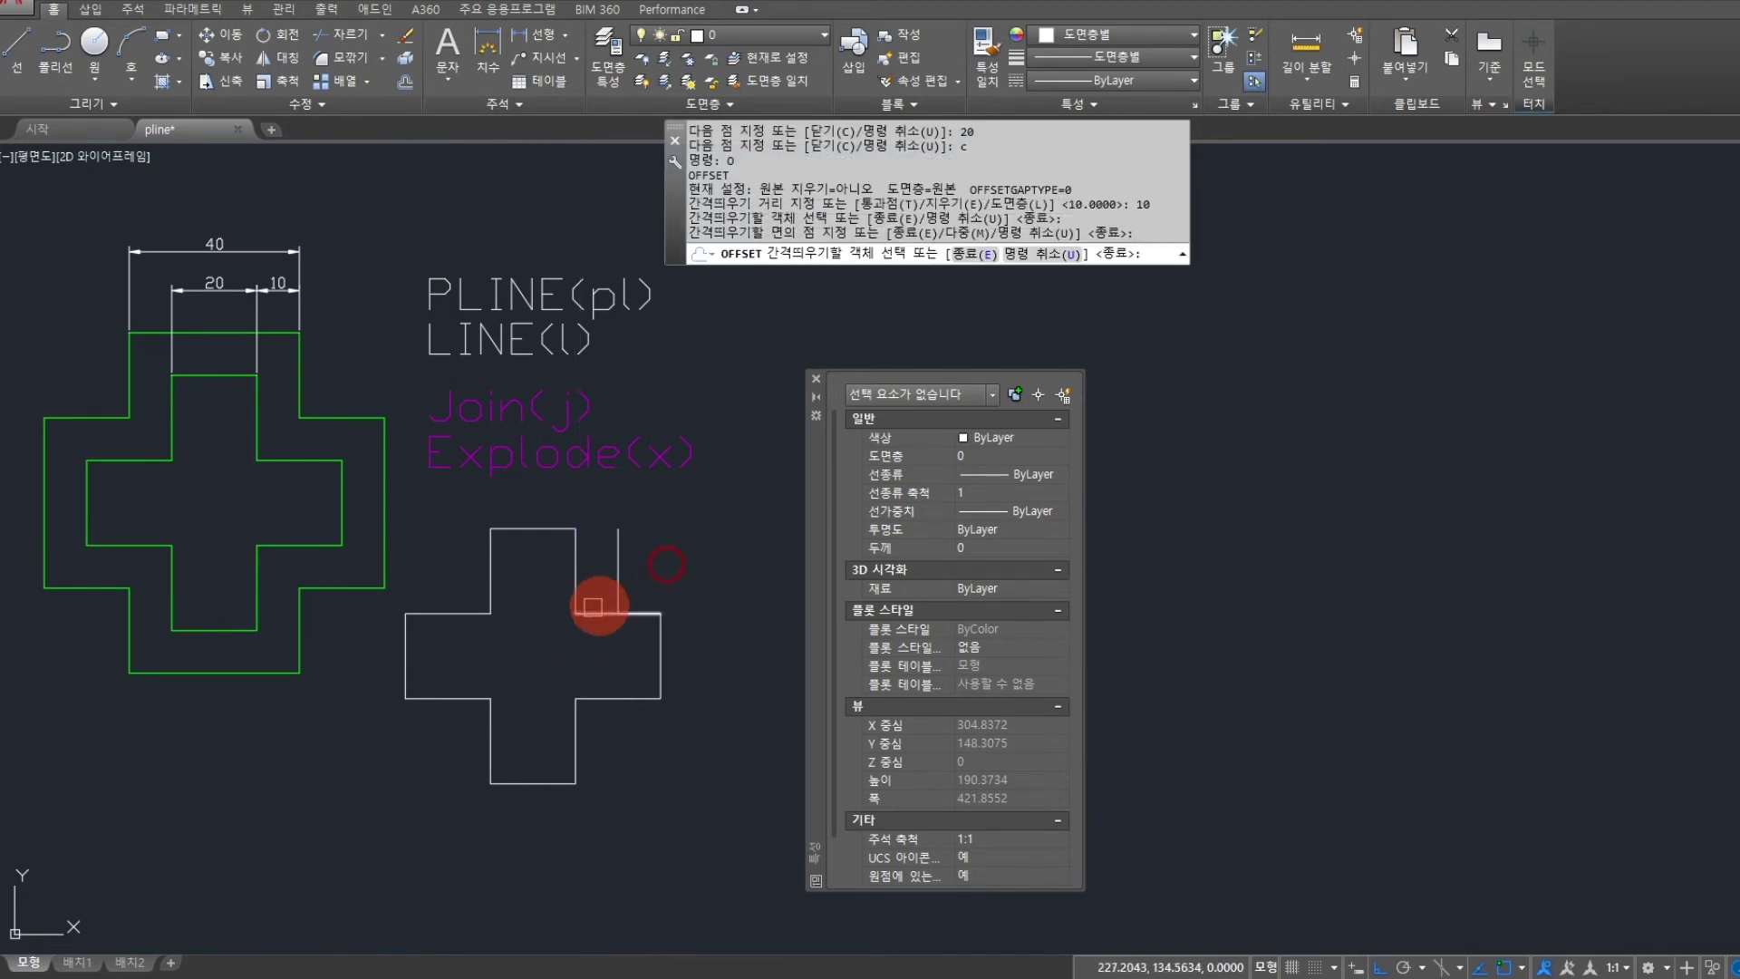
{"action": "left_click", "coordinate": [615, 509]}
{"action": "left_click", "coordinate": [727, 577]}
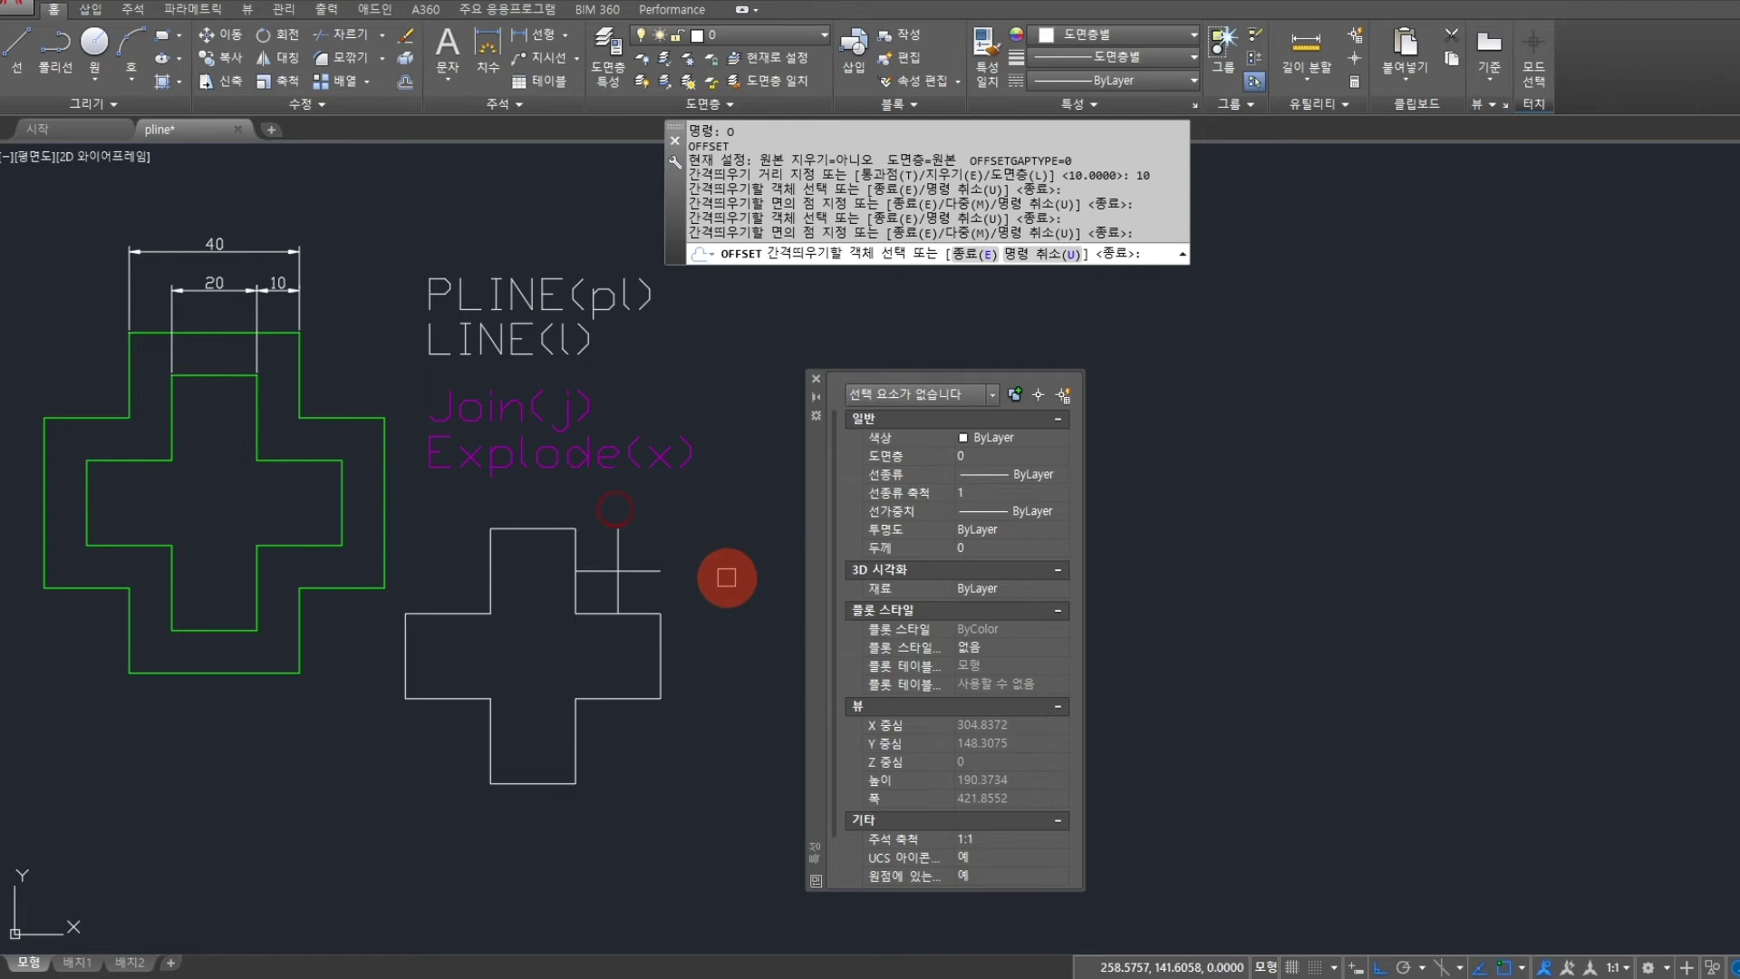
{"action": "key", "text": "Return"}
{"action": "type", "text": "u"}
{"action": "key", "text": "Return"}
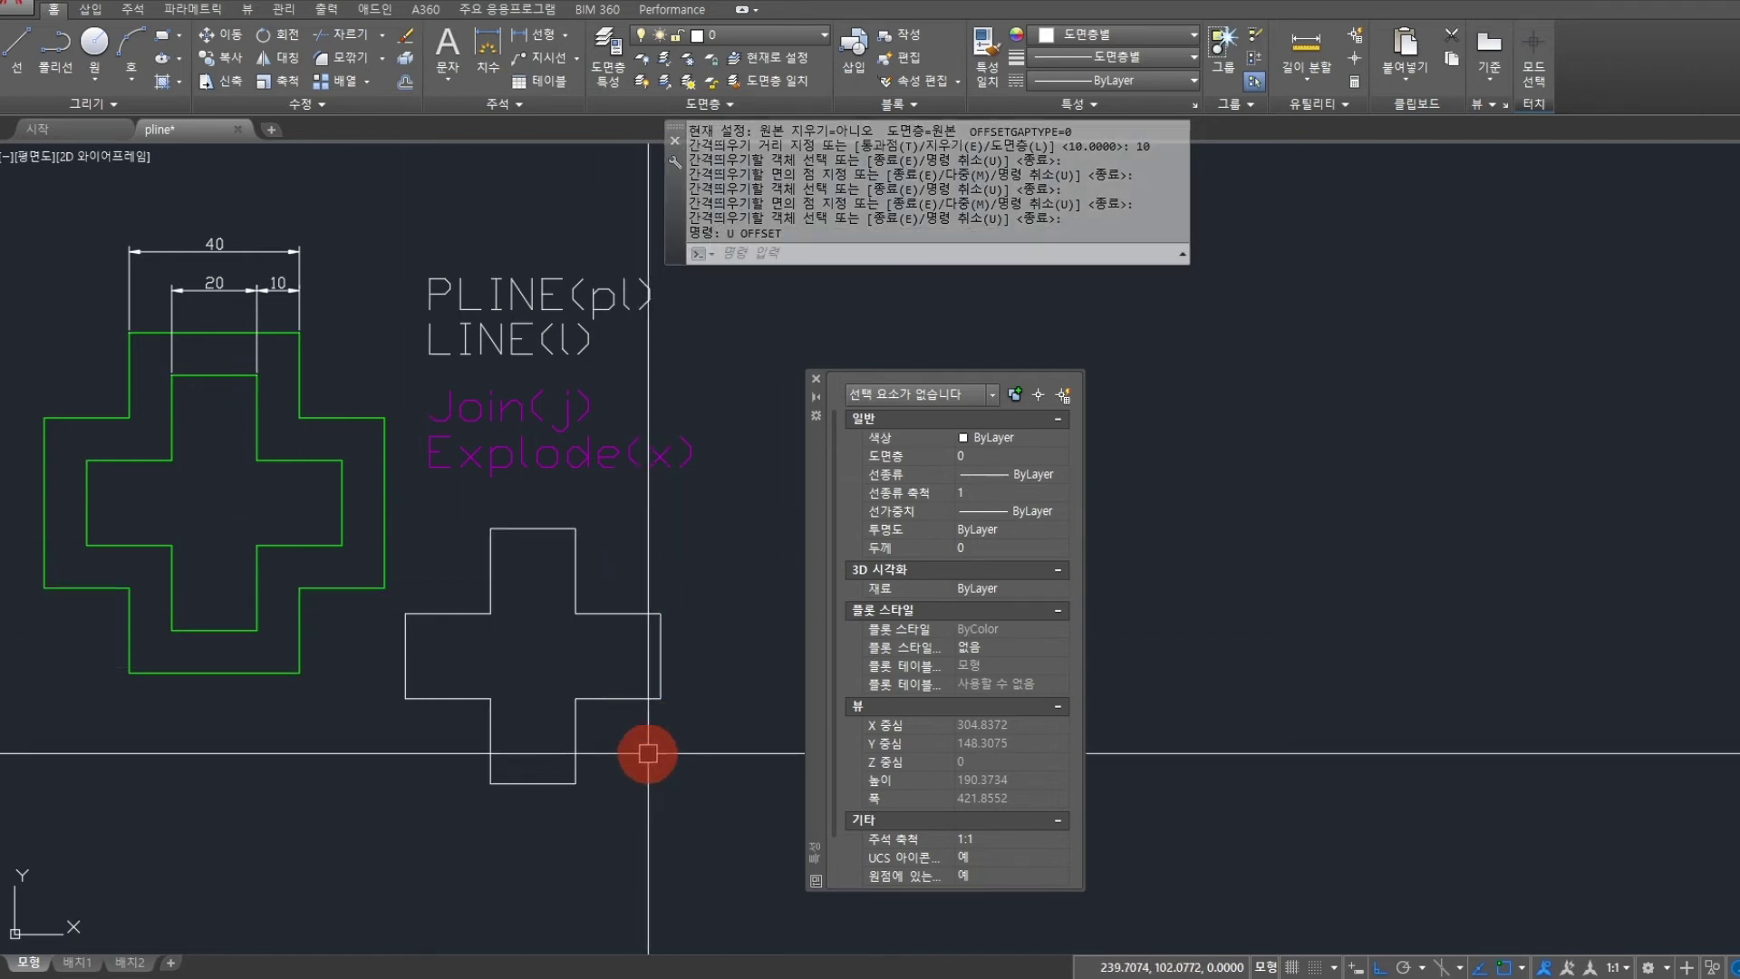
Step: Join all lines of the white cross outline into a single polyline
{"action": "type", "text": "j"}
{"action": "key", "text": "Return"}
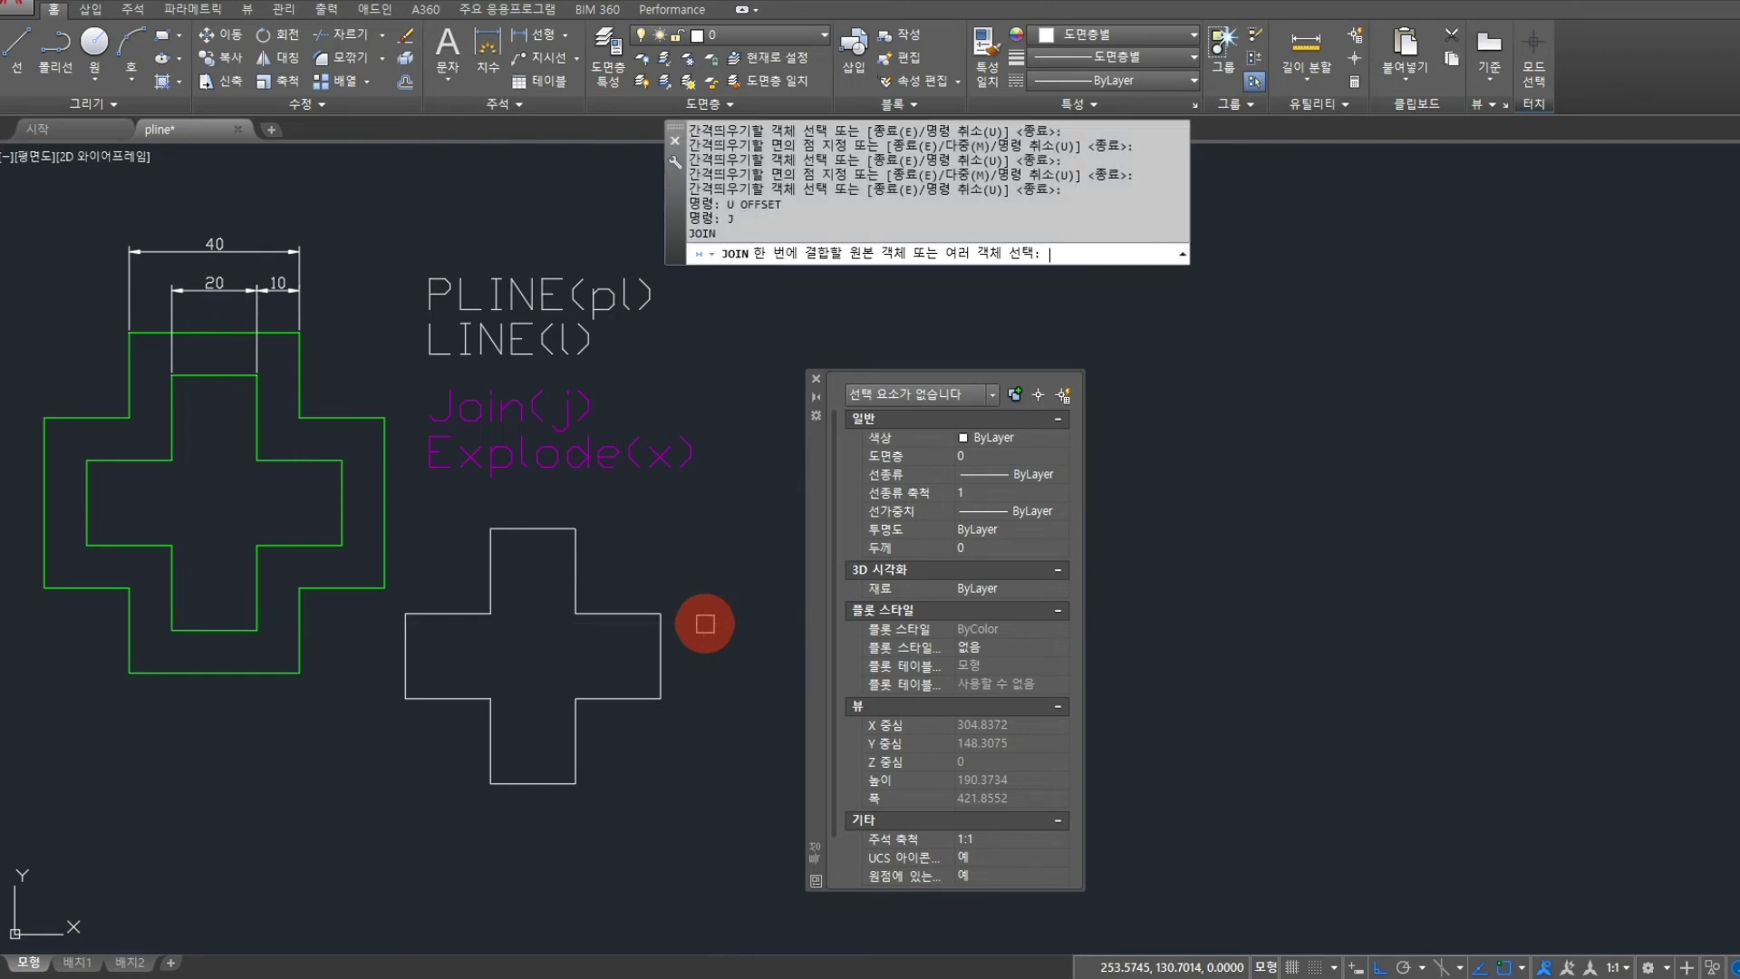
{"action": "left_click", "coordinate": [671, 798]}
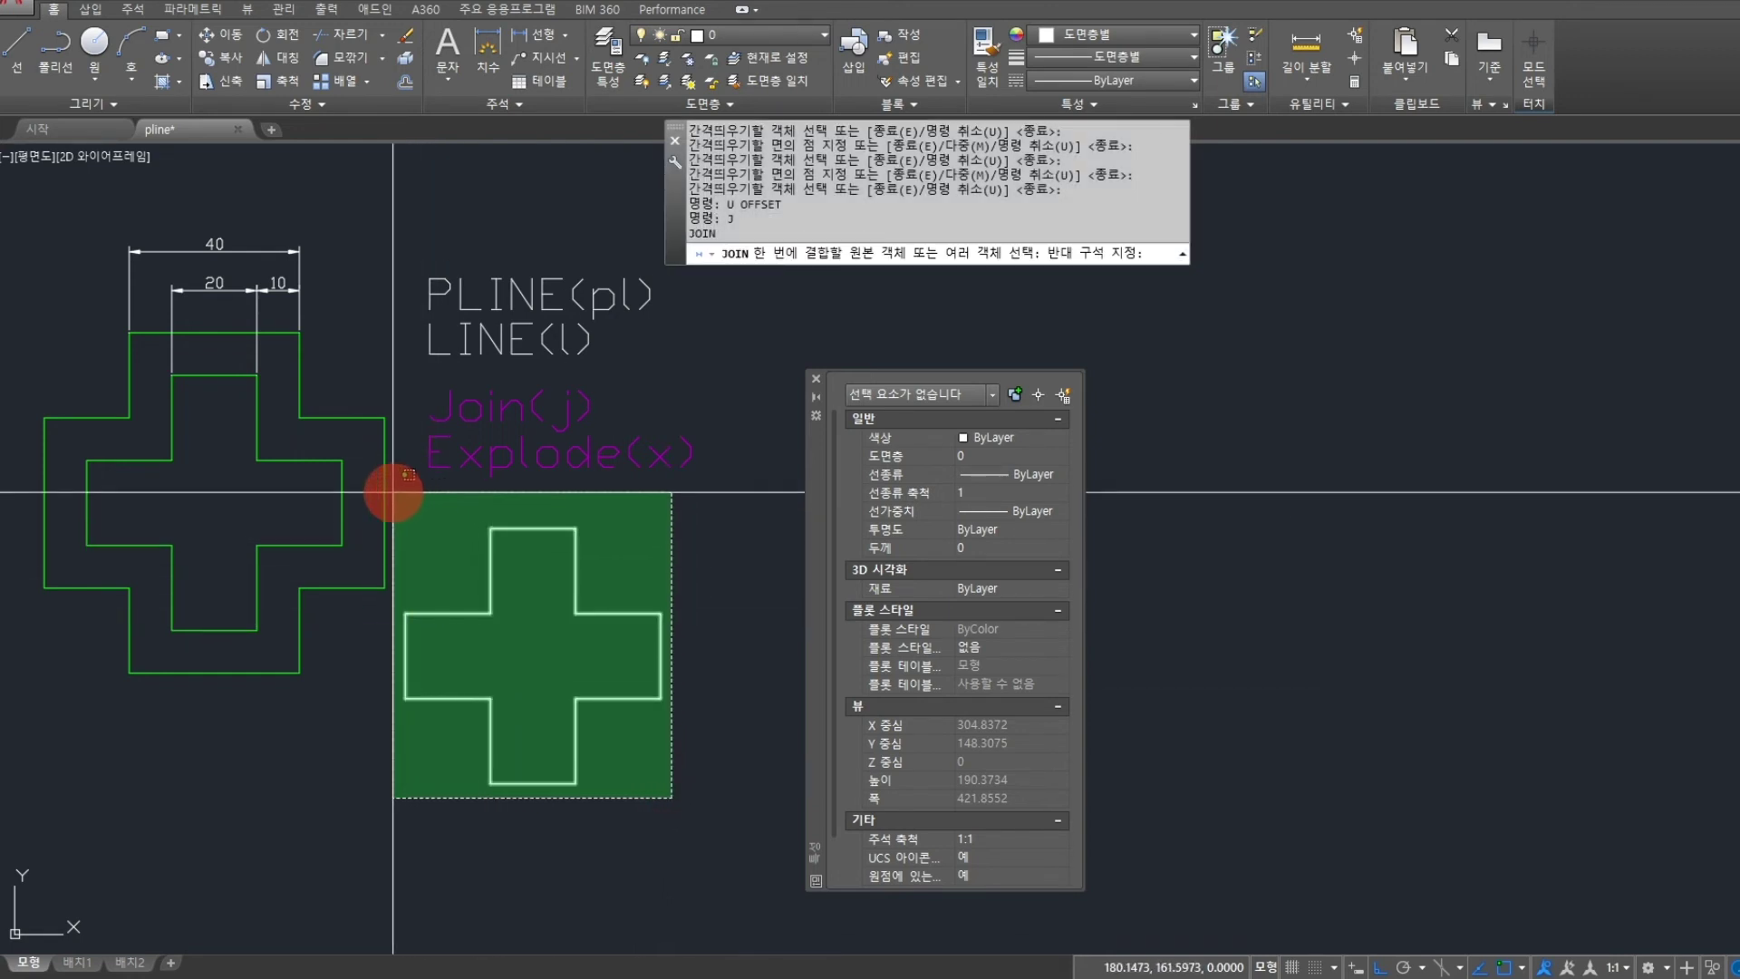
{"action": "left_click", "coordinate": [392, 492]}
{"action": "key", "text": "Return"}
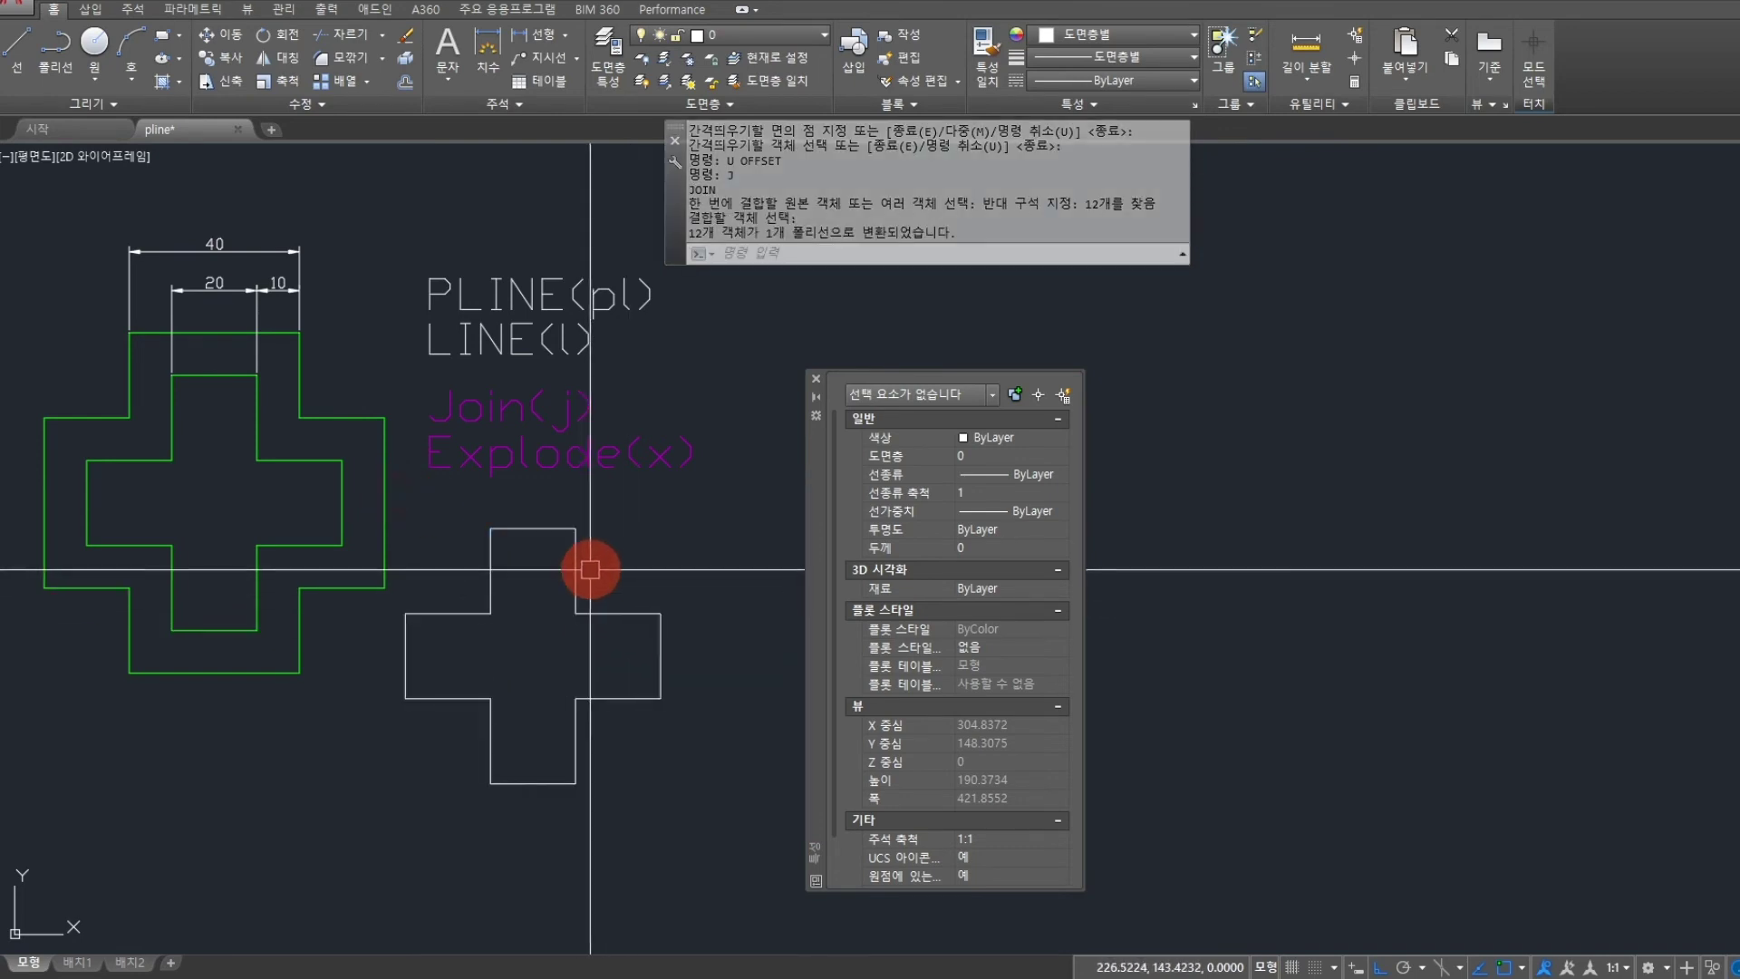
Step: Offset the joined cross polyline outward by 10
{"action": "type", "text": "o"}
{"action": "key", "text": "Return"}
{"action": "type", "text": "10"}
{"action": "key", "text": "Return"}
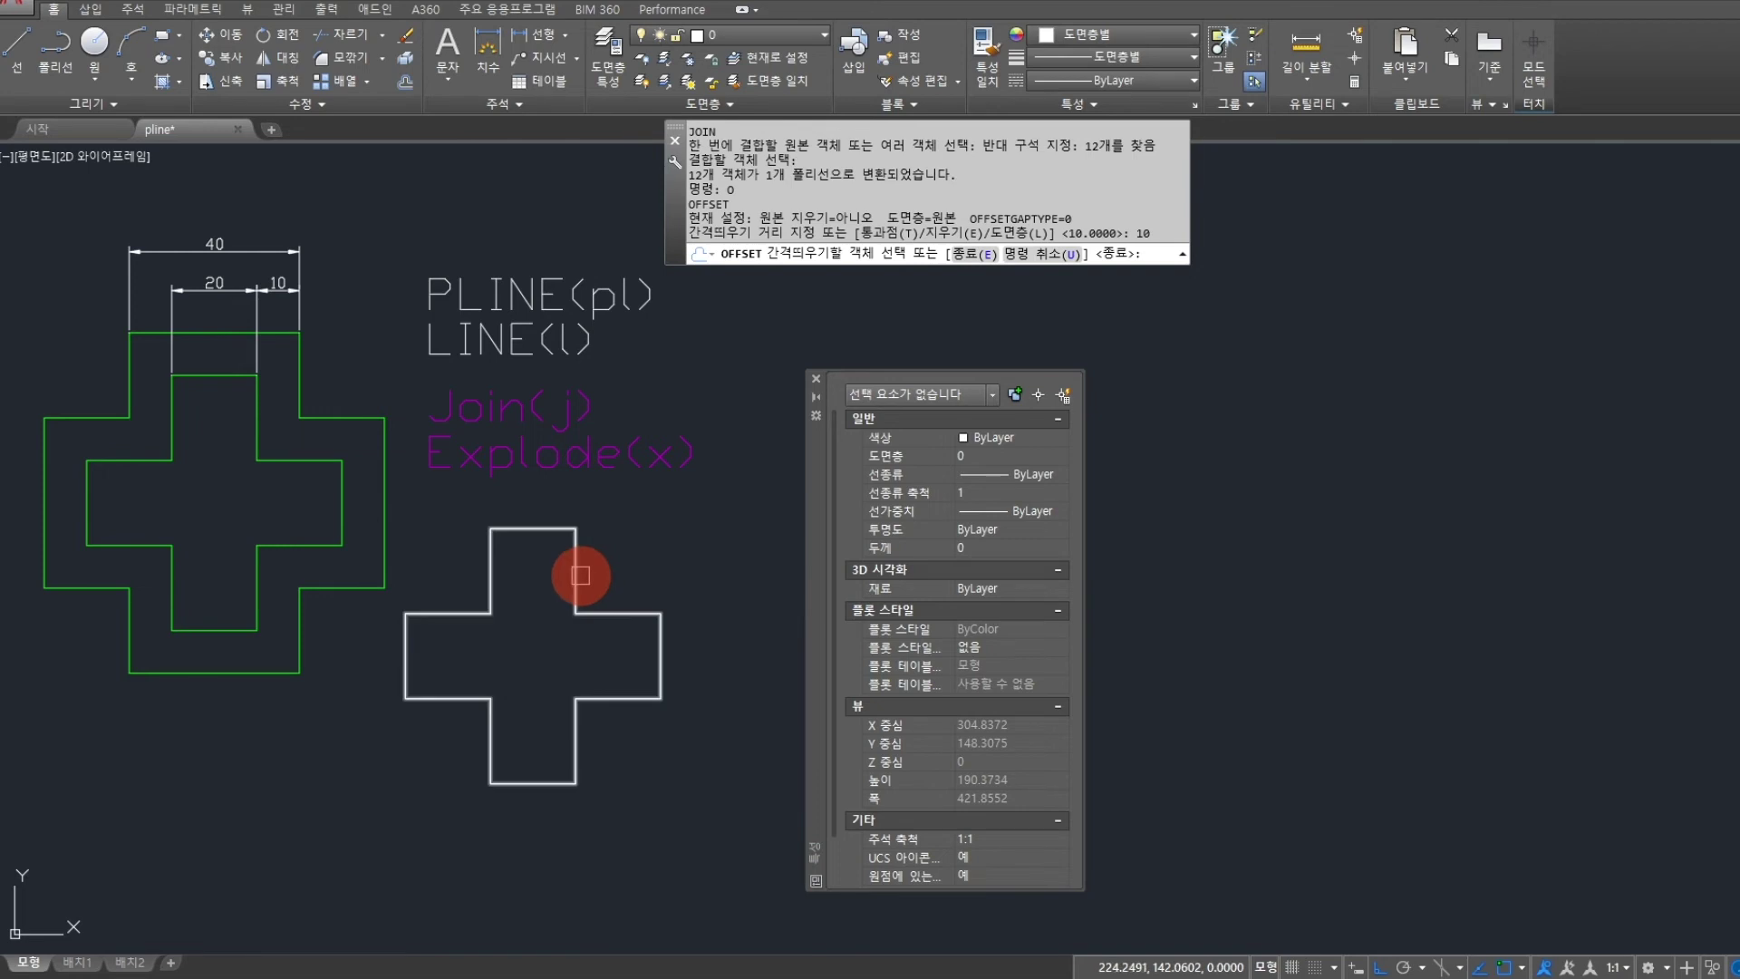
{"action": "left_click", "coordinate": [581, 575]}
{"action": "left_click", "coordinate": [671, 546]}
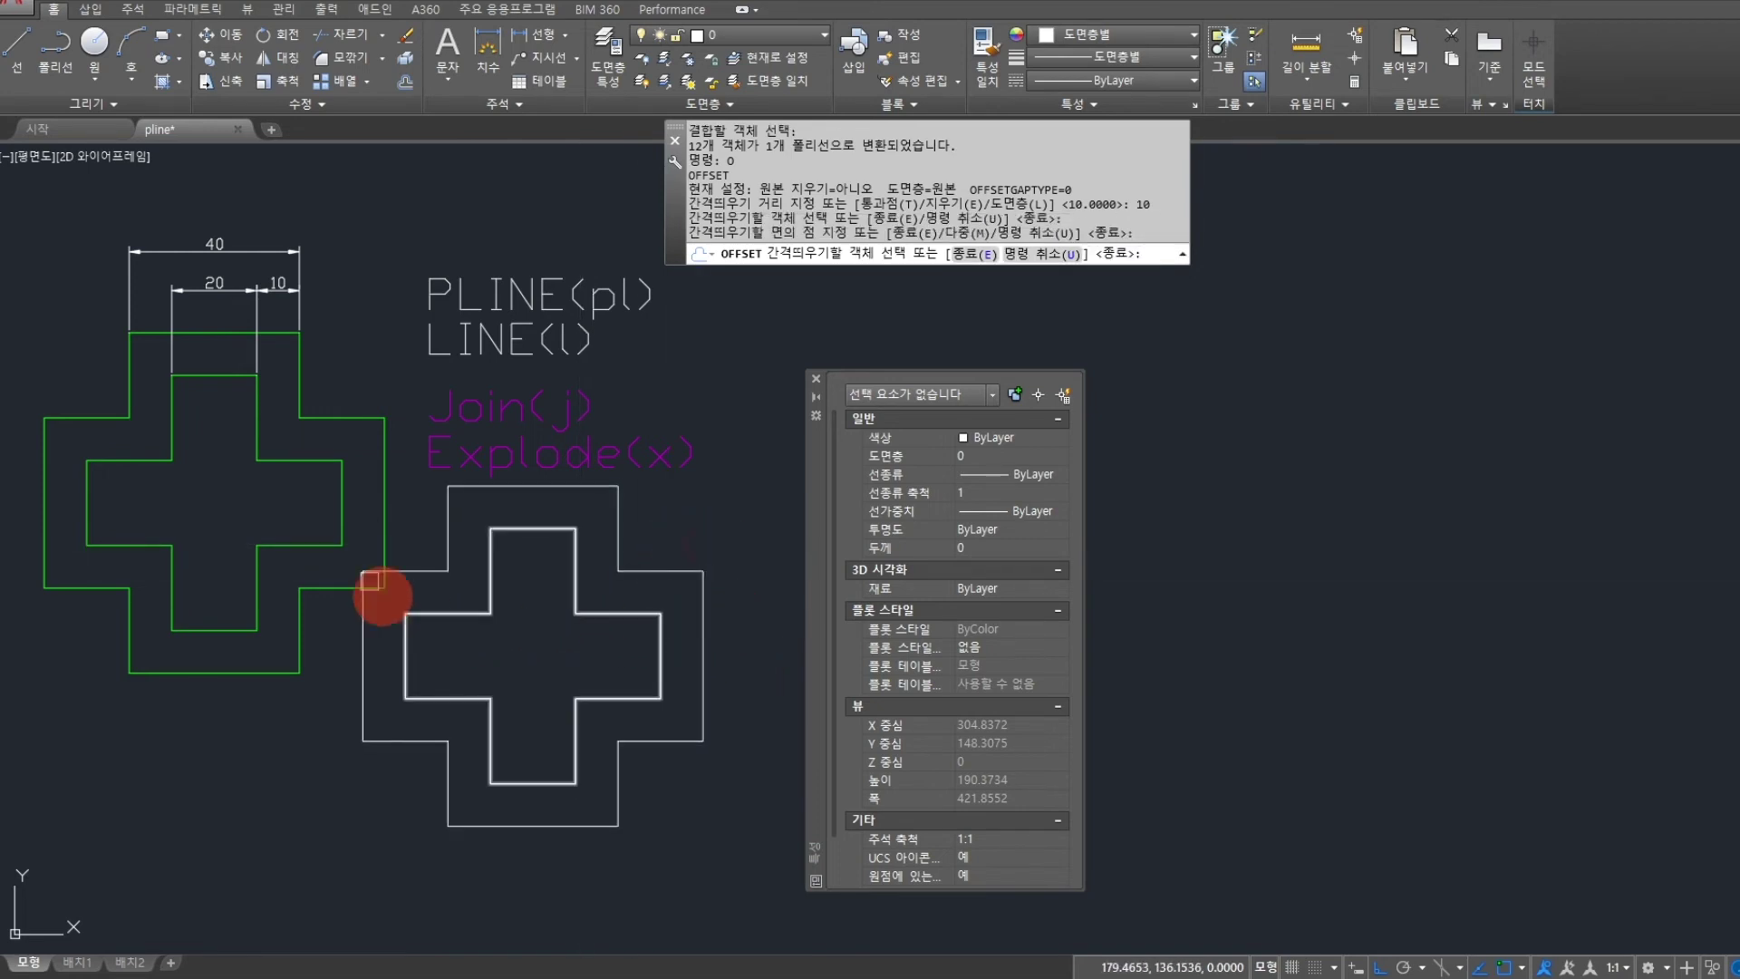
{"action": "left_click", "coordinate": [214, 281]}
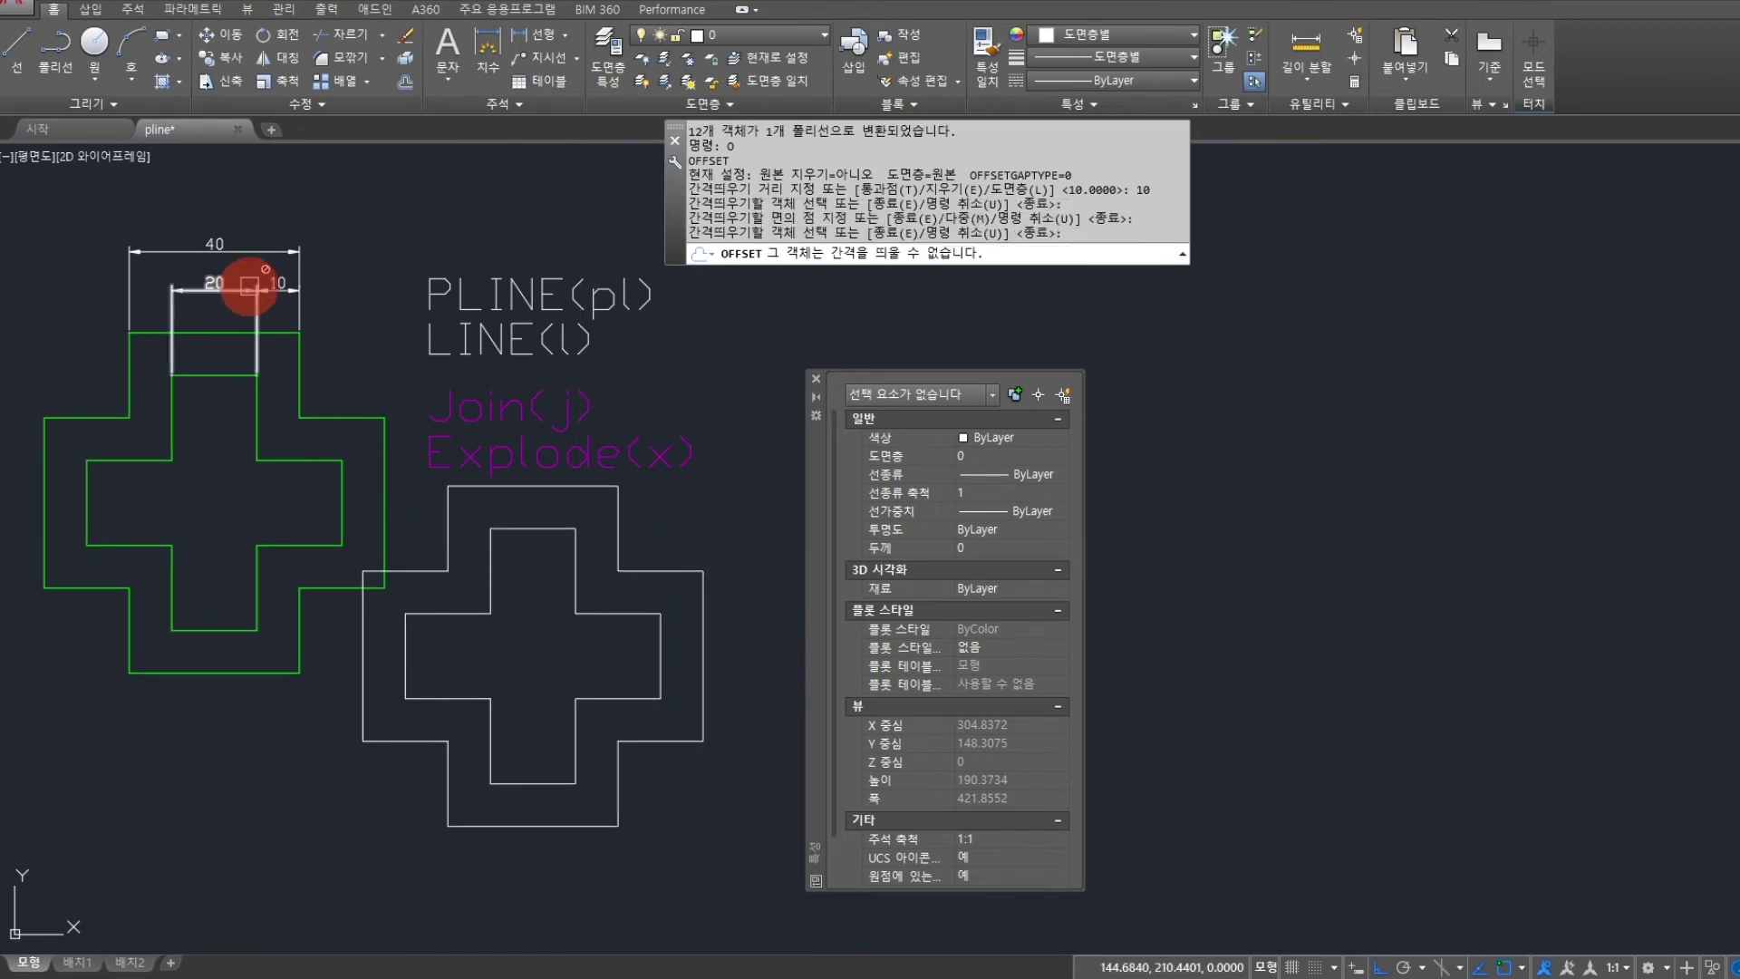
{"action": "left_click", "coordinate": [467, 605]}
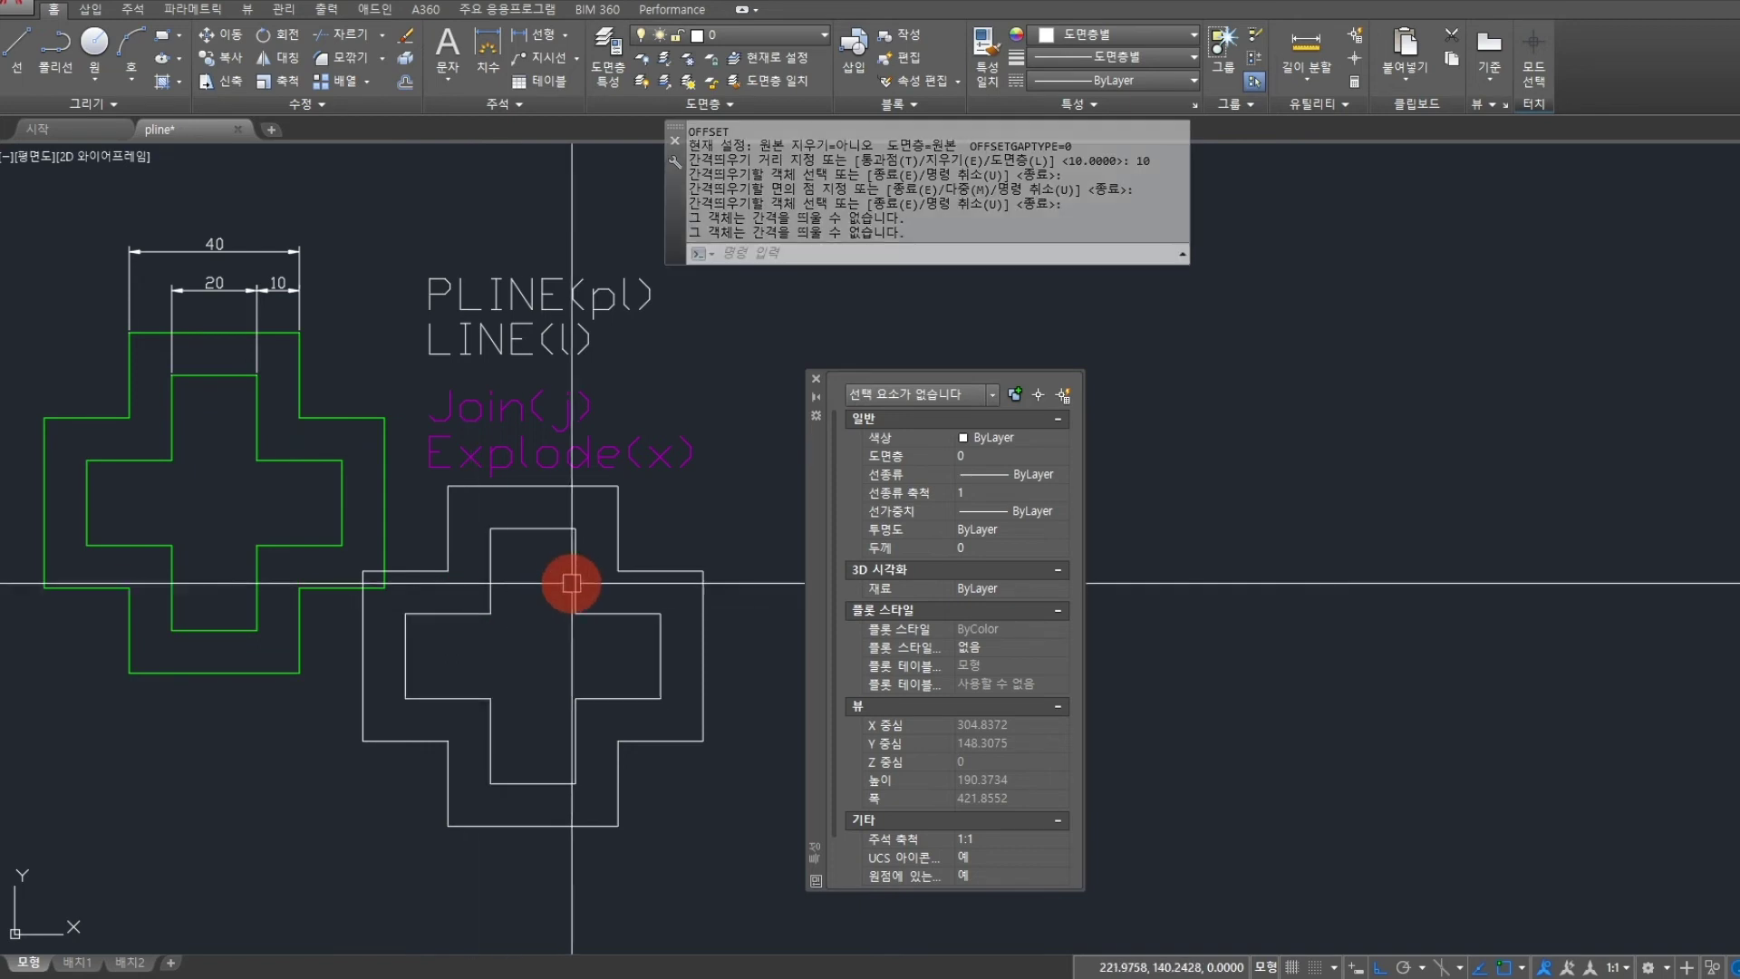
Step: Shift the Properties palette clear of the drawing and move the command line window beside the empty area next to the white cross
{"action": "left_click_drag", "start_coordinate": [823, 552], "coordinate": [1215, 505]}
{"action": "mouse_move", "coordinate": [875, 490]}
{"action": "middle_mouse_down"}
{"action": "mouse_move", "coordinate": [750, 583]}
{"action": "mouse_move", "coordinate": [789, 559]}
{"action": "middle_mouse_up"}
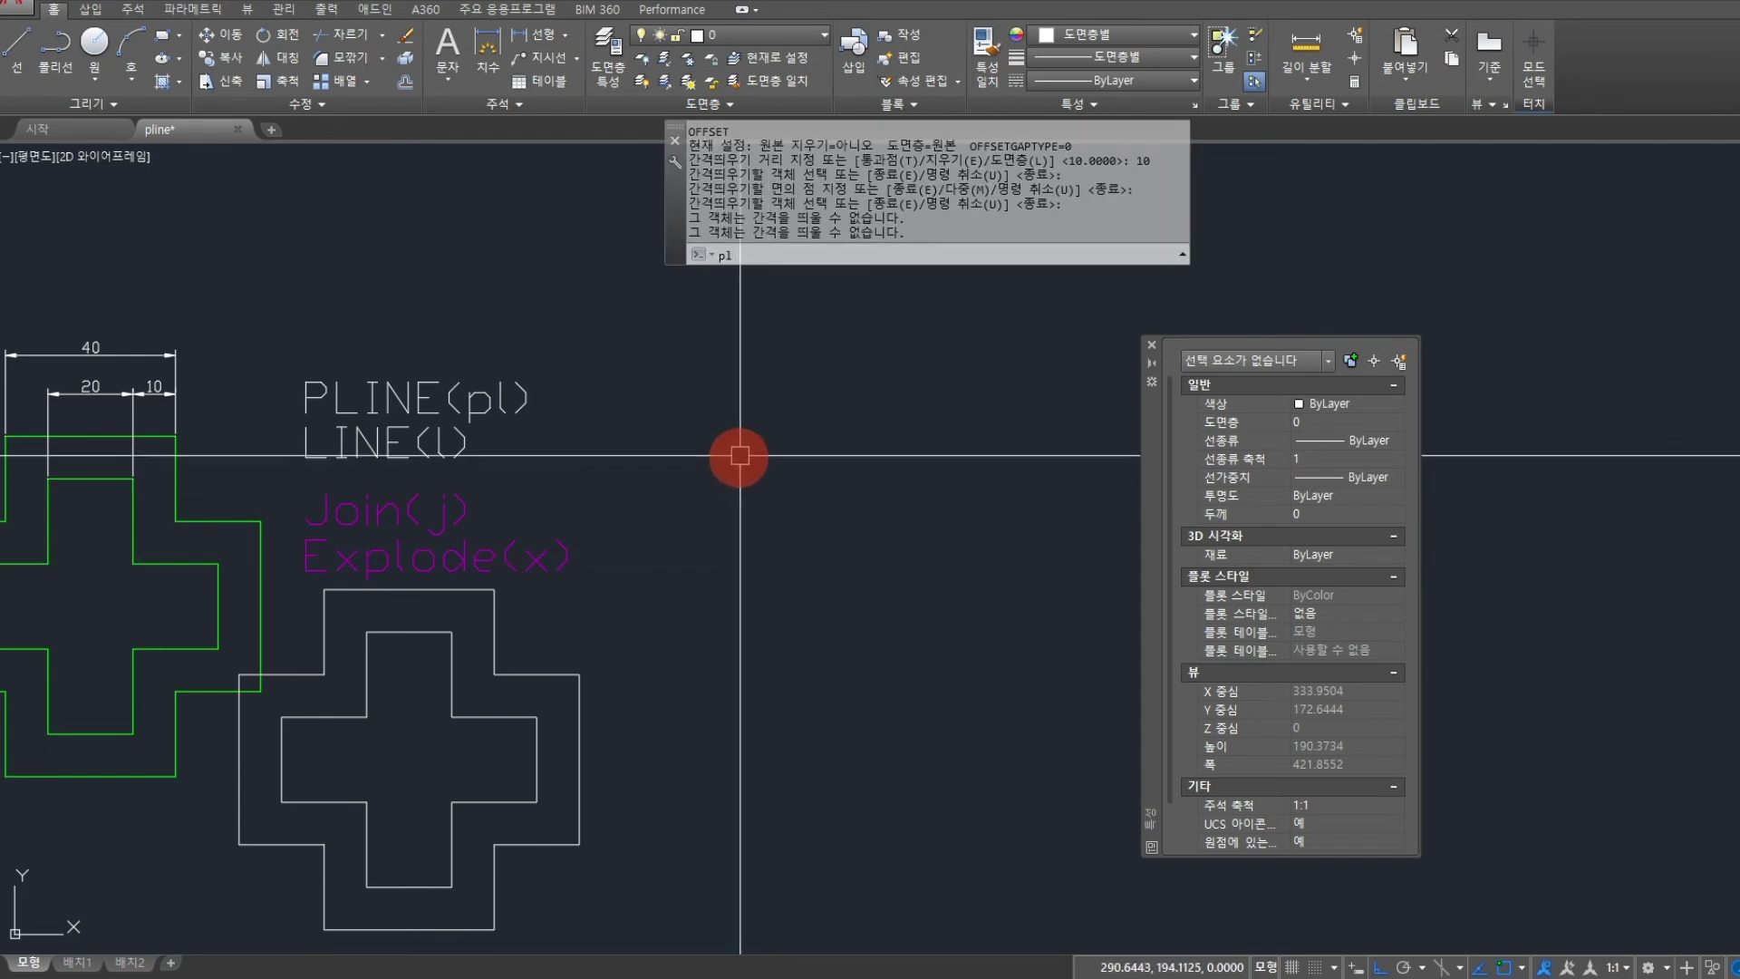
{"action": "type", "text": "l"}
{"action": "left_click_drag", "start_coordinate": [677, 197], "coordinate": [610, 407]}
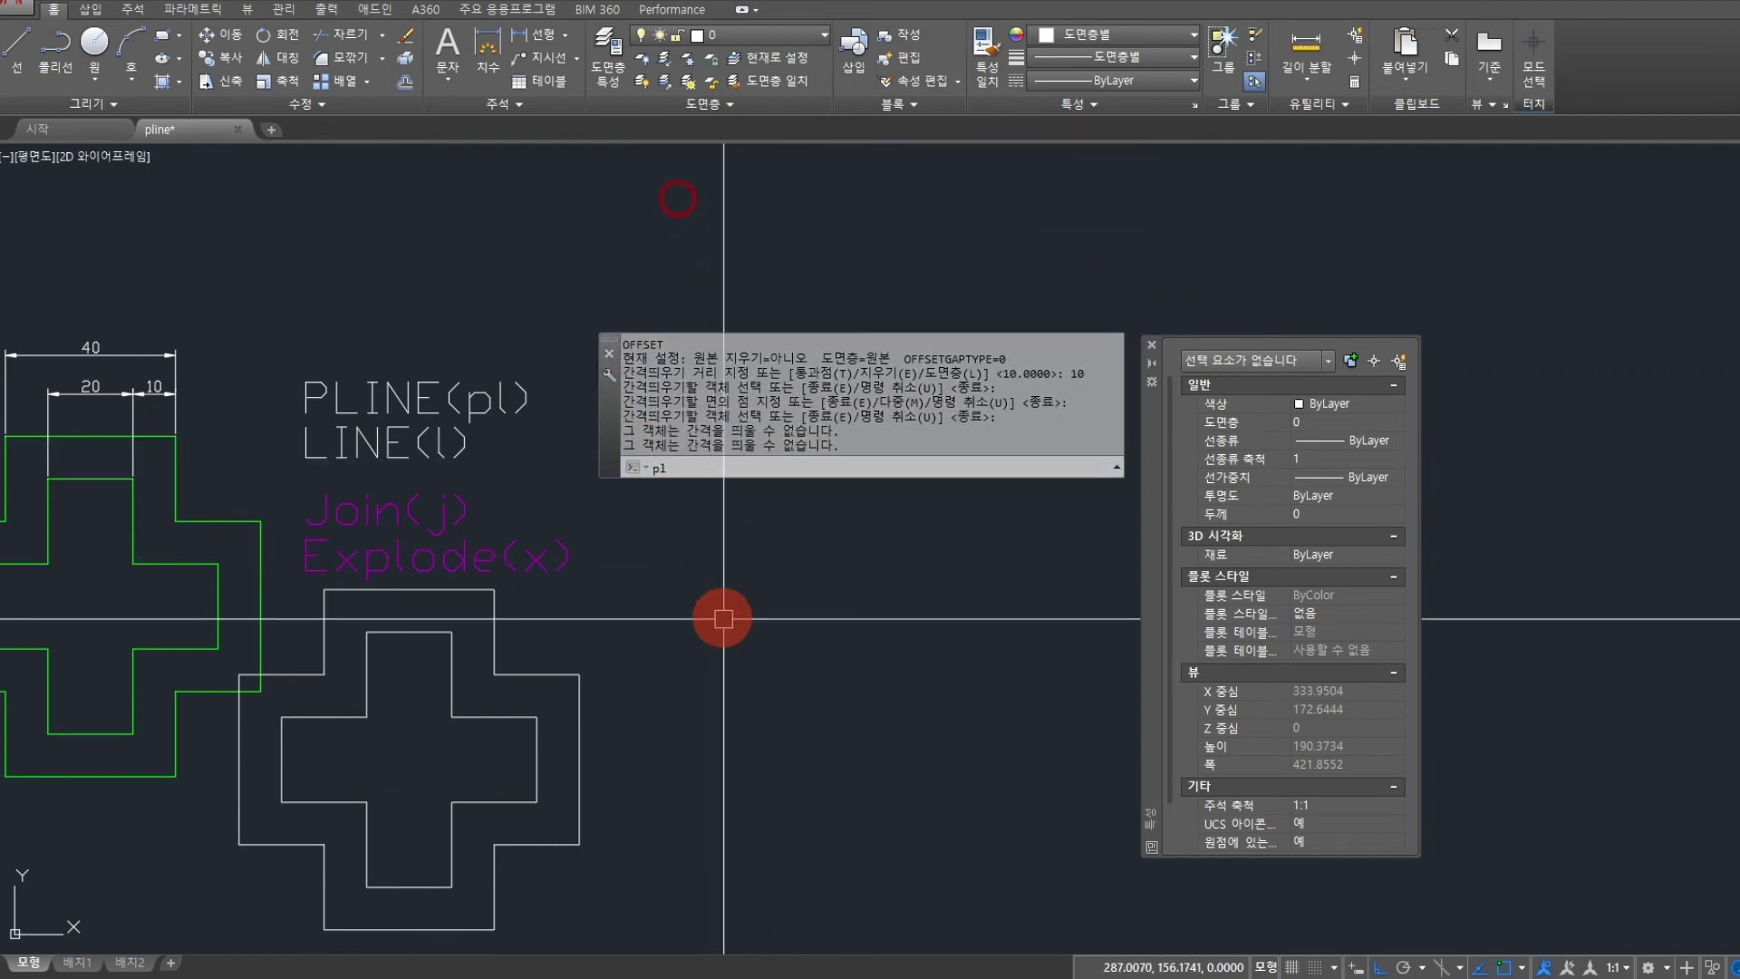
Step: Start a polyline beside the white cross and draw a stepped run of horizontal and vertical straight segments, ending with a downward one
{"action": "key", "text": "Return"}
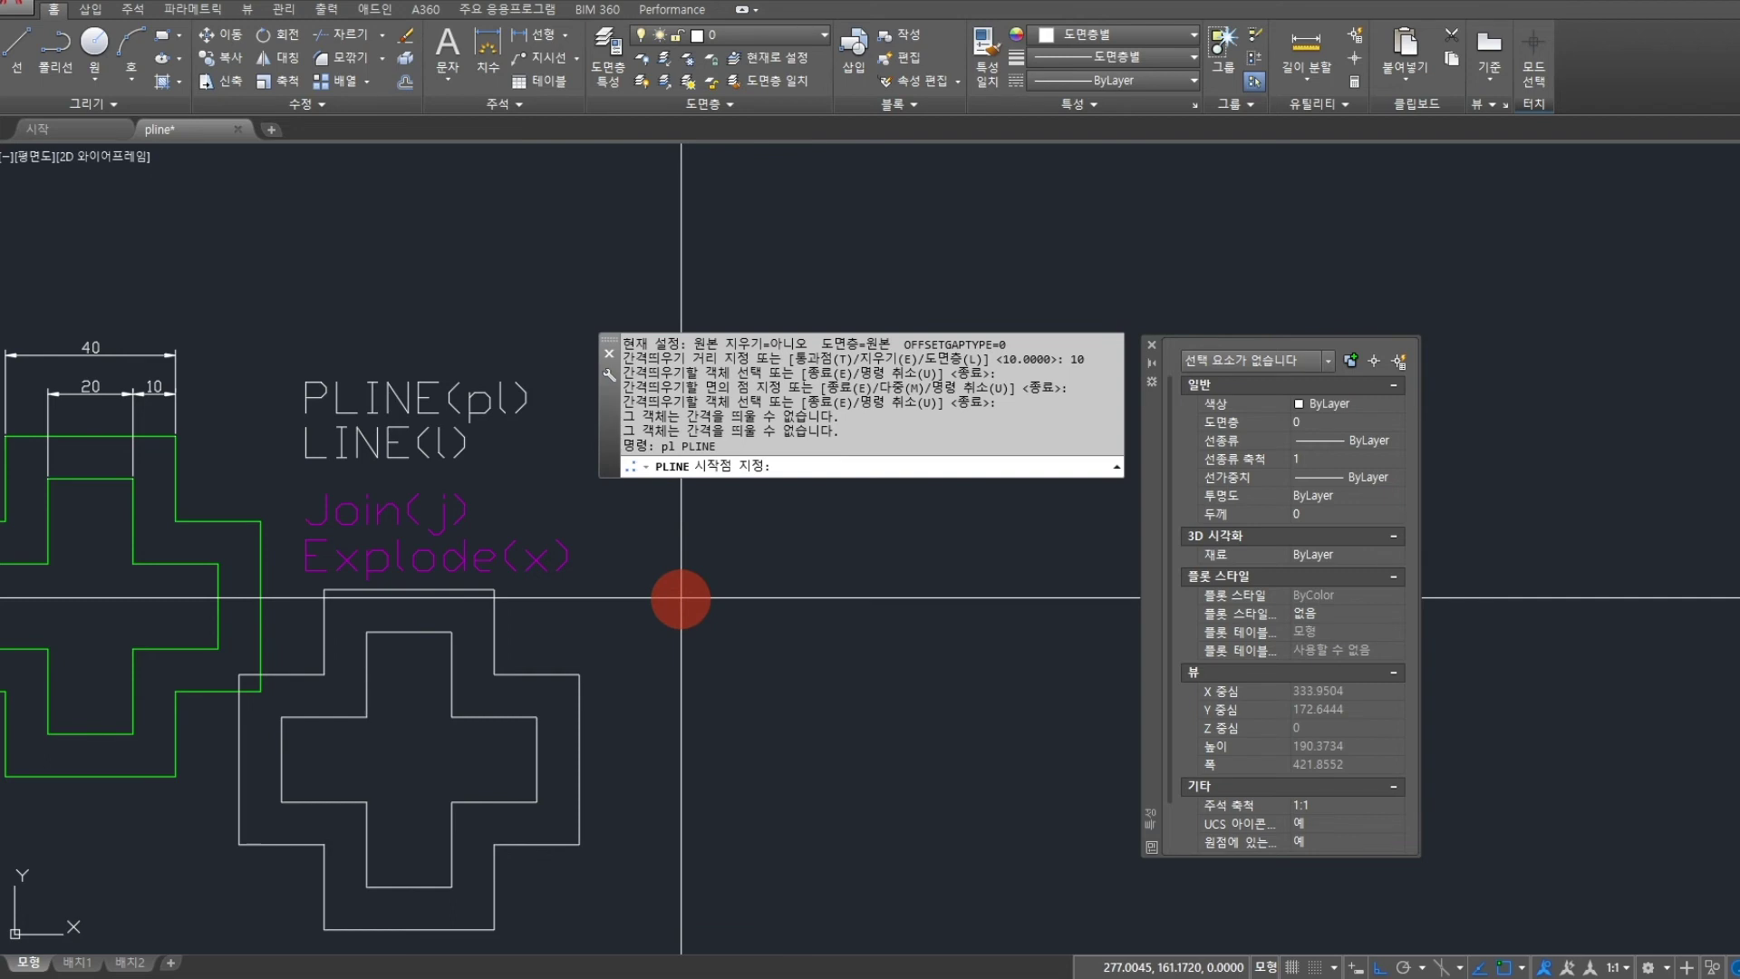
{"action": "left_click", "coordinate": [681, 599]}
{"action": "left_click", "coordinate": [804, 598]}
{"action": "left_click", "coordinate": [804, 734]}
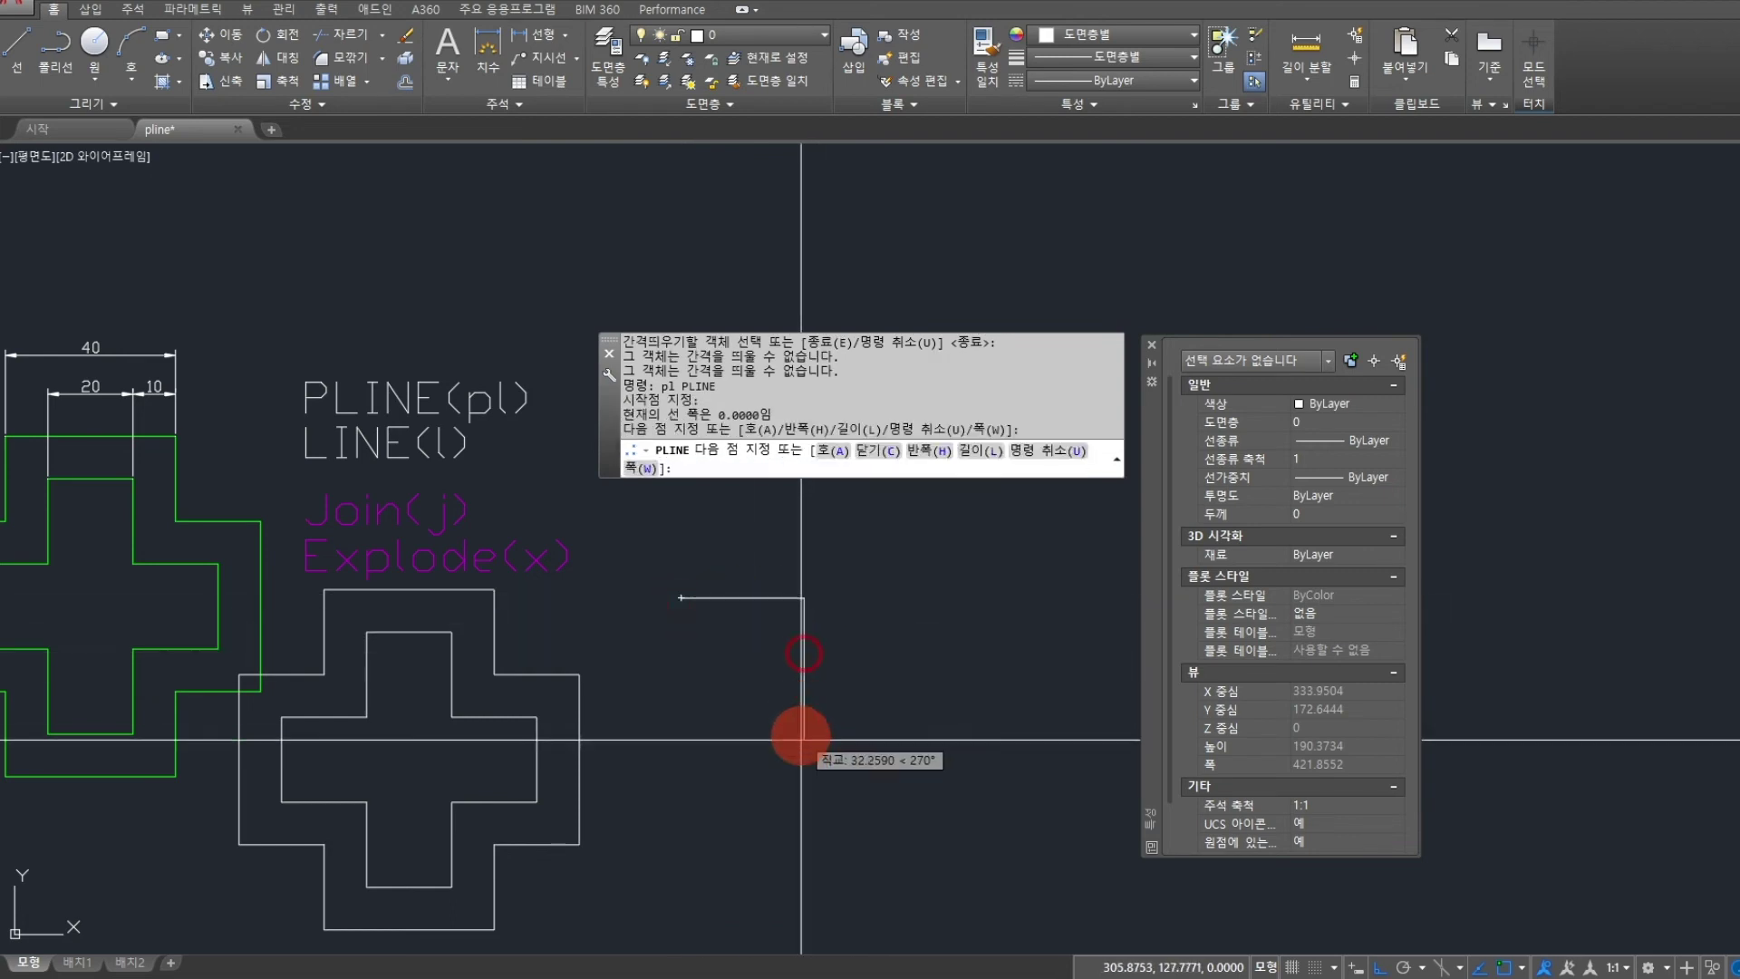
{"action": "left_click", "coordinate": [906, 622]}
{"action": "left_click", "coordinate": [965, 750]}
{"action": "left_click", "coordinate": [973, 814]}
{"action": "left_click", "coordinate": [836, 815]}
{"action": "middle_click_drag", "start_coordinate": [1036, 790], "coordinate": [892, 708]}
{"action": "left_click", "coordinate": [743, 832]}
{"action": "middle_click_drag", "start_coordinate": [859, 818], "coordinate": [637, 725]}
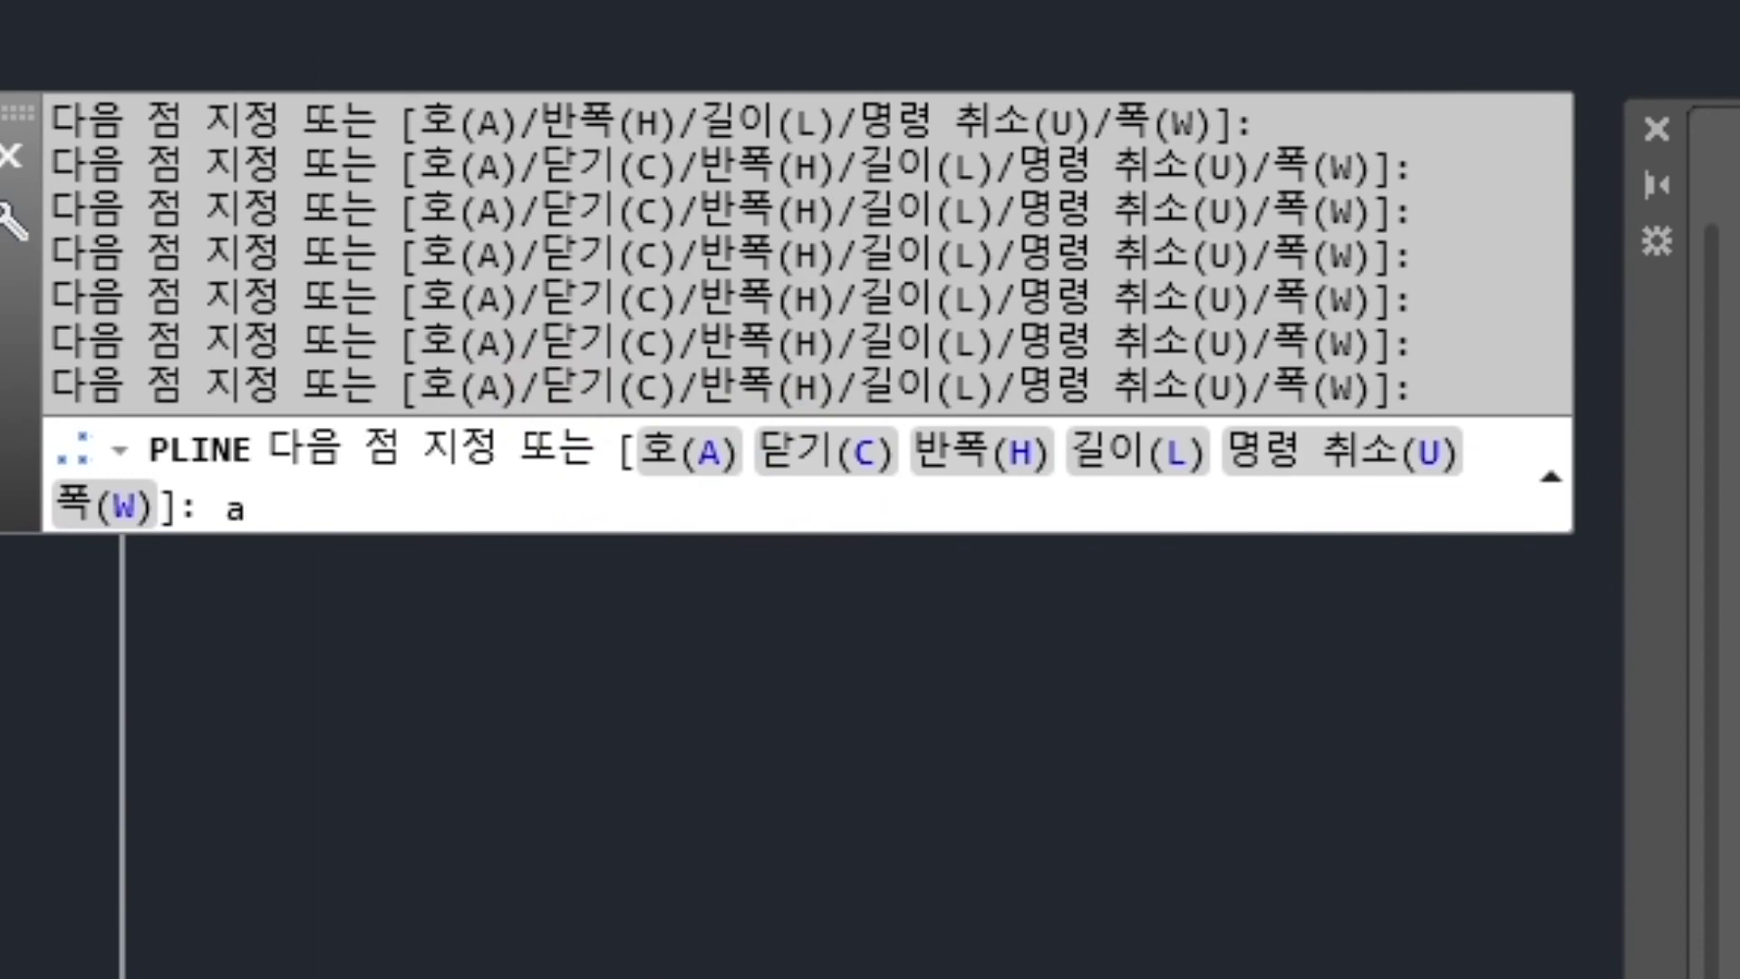
Step: Switch the polyline to Arc mode and add a downward-bulging semicircle about 79 wide from the end of the stepped run
{"action": "key", "text": "Return"}
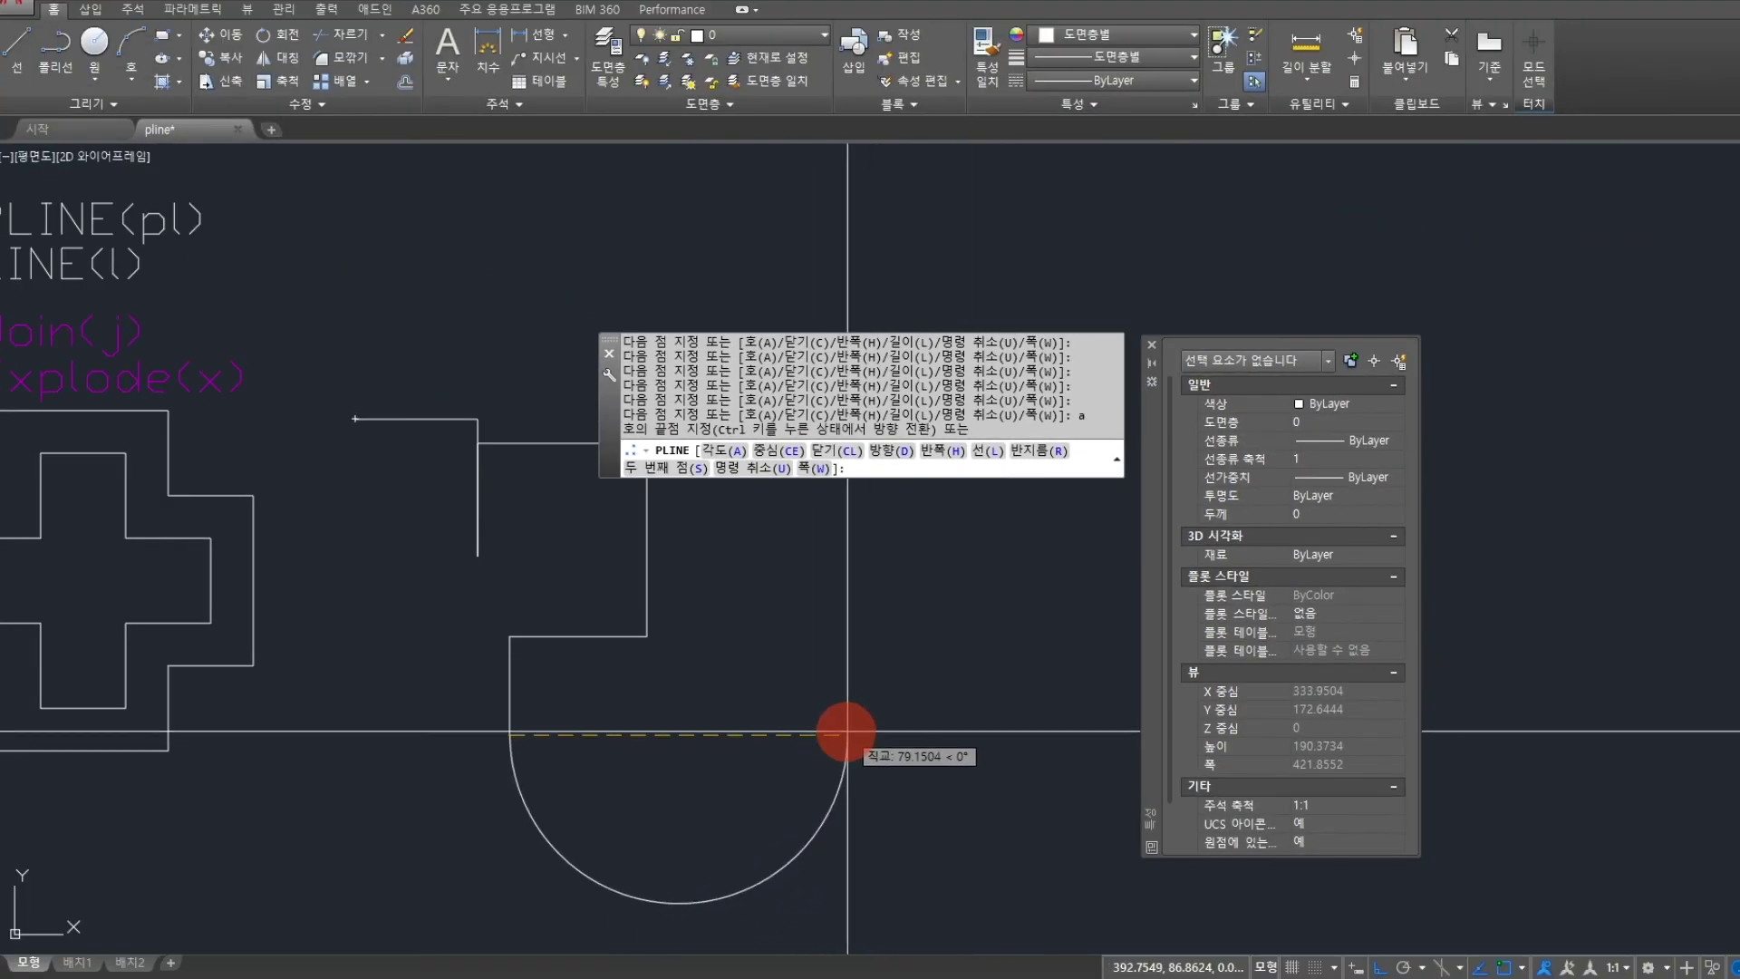
{"action": "left_click", "coordinate": [847, 730]}
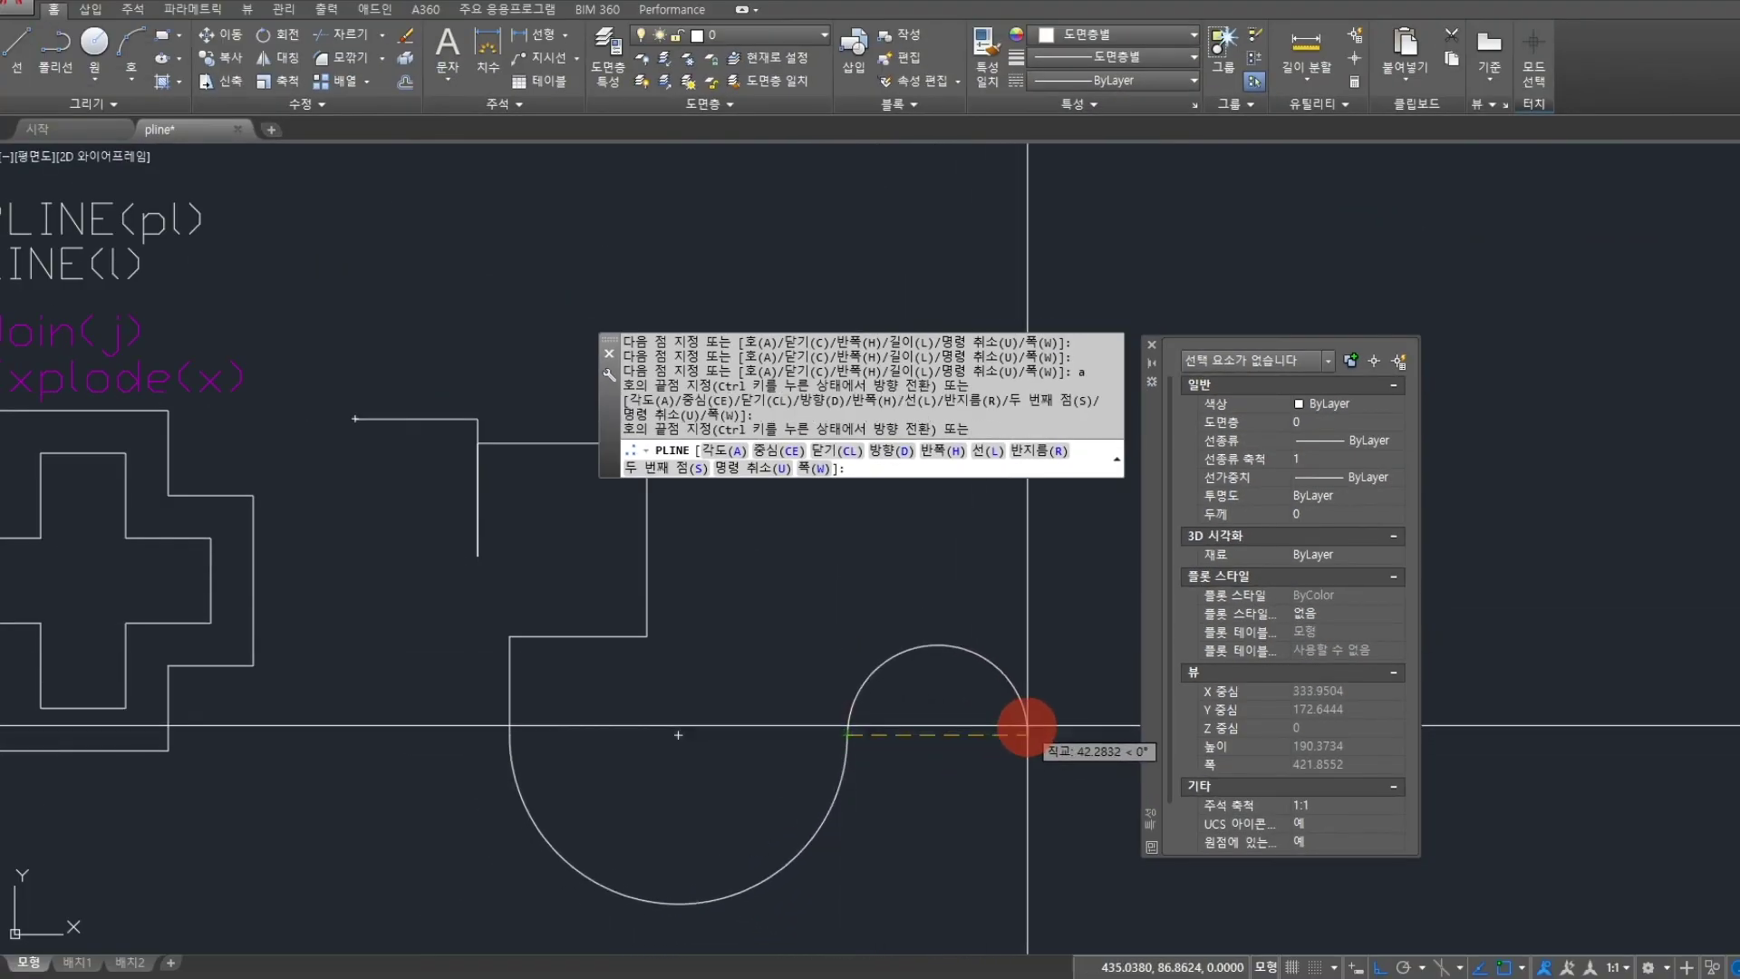
{"action": "middle_click_drag", "start_coordinate": [1002, 730], "coordinate": [690, 667]}
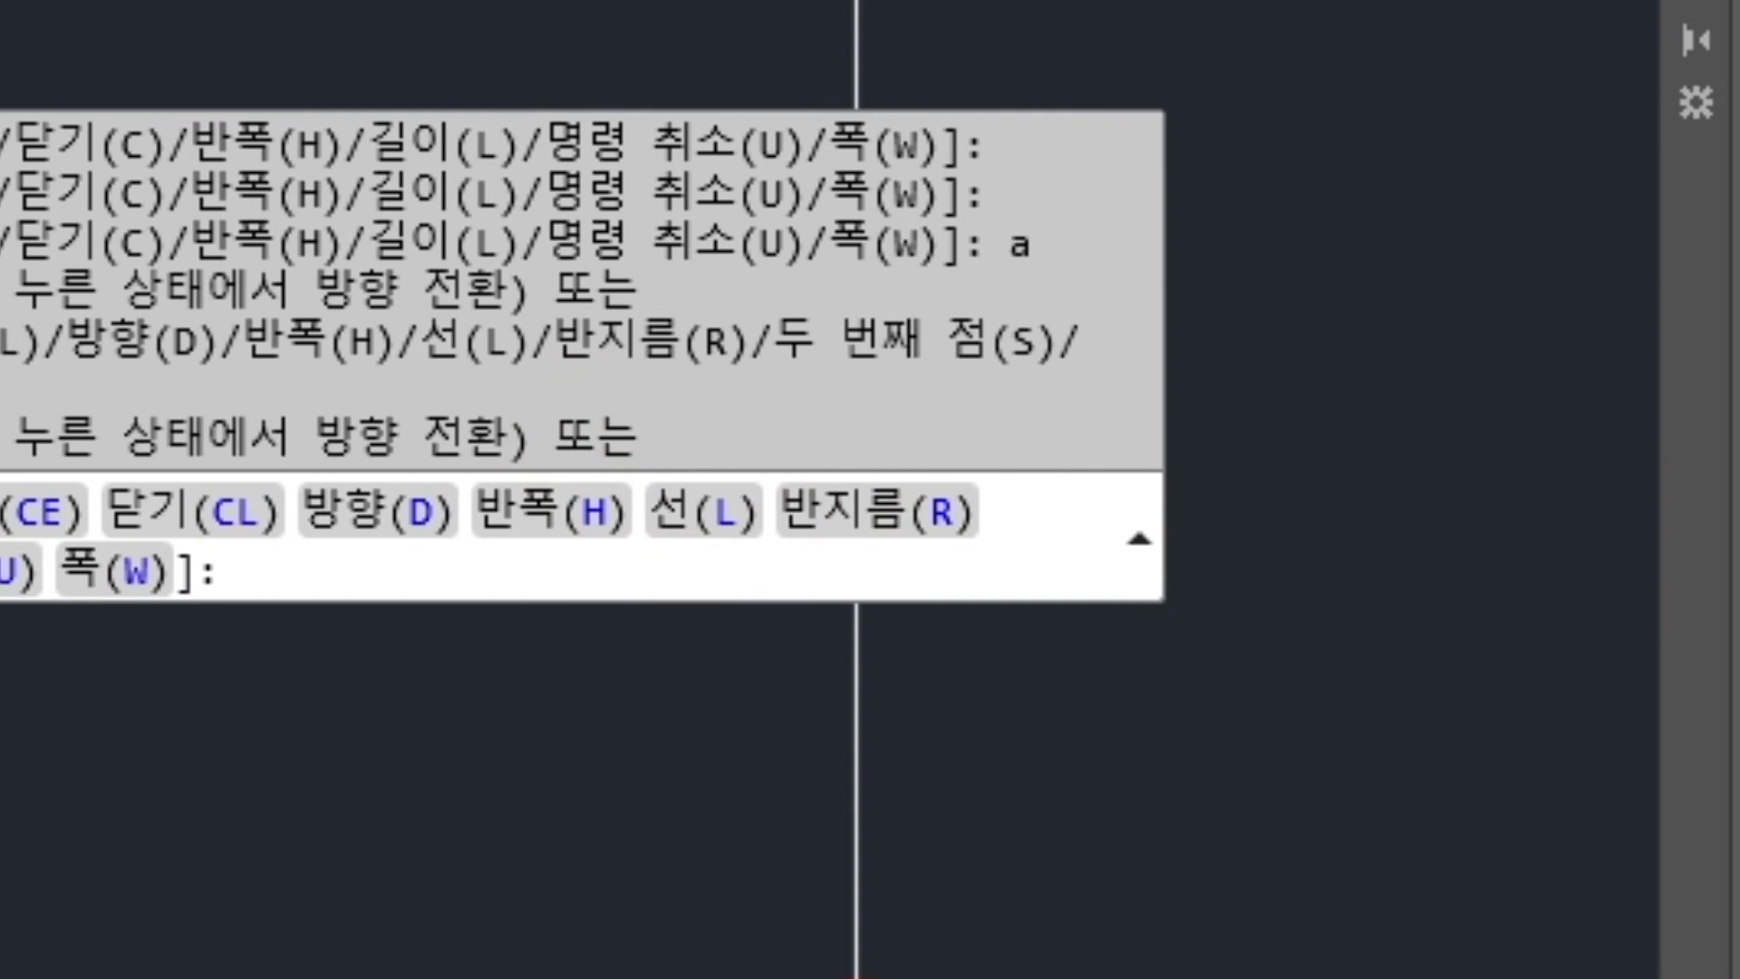
Step: Switch the polyline back to Line mode, add a horizontal segment and a U-shaped run of three straight segments, and finish it
{"action": "key", "text": "Return"}
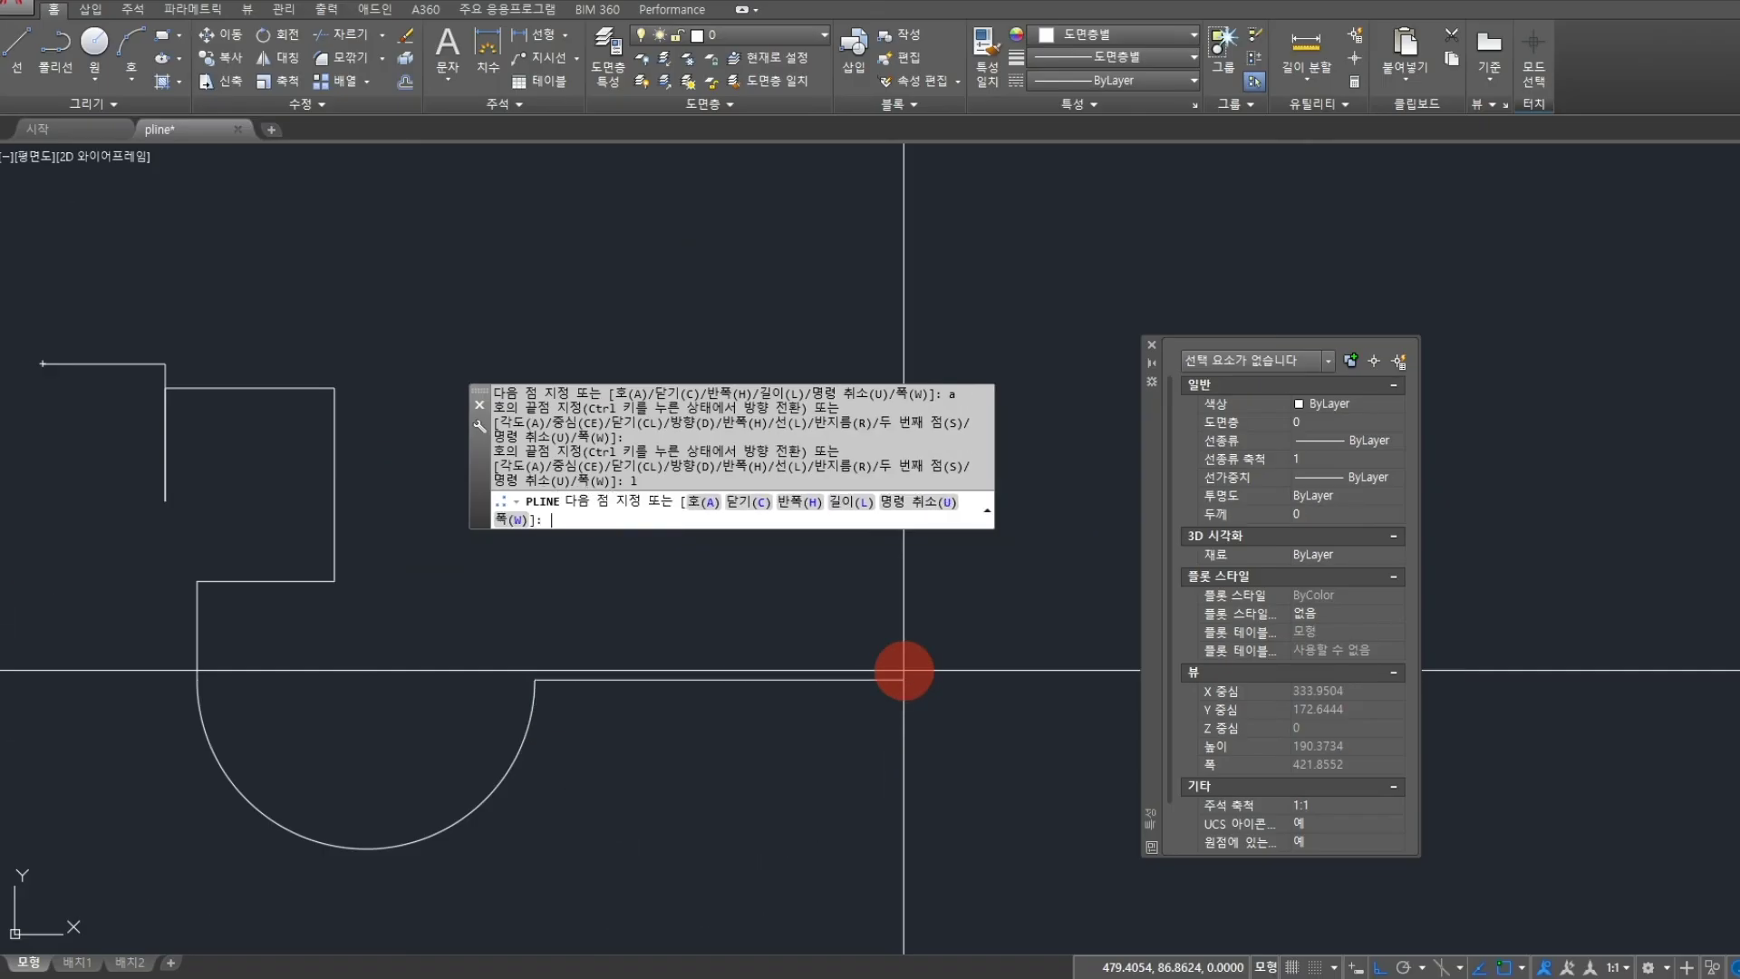
{"action": "left_click", "coordinate": [723, 680]}
{"action": "left_click", "coordinate": [748, 879]}
{"action": "left_click", "coordinate": [886, 876]}
{"action": "left_click", "coordinate": [903, 669]}
{"action": "key", "text": "Return"}
{"action": "middle_click_drag", "start_coordinate": [731, 769], "coordinate": [814, 740]}
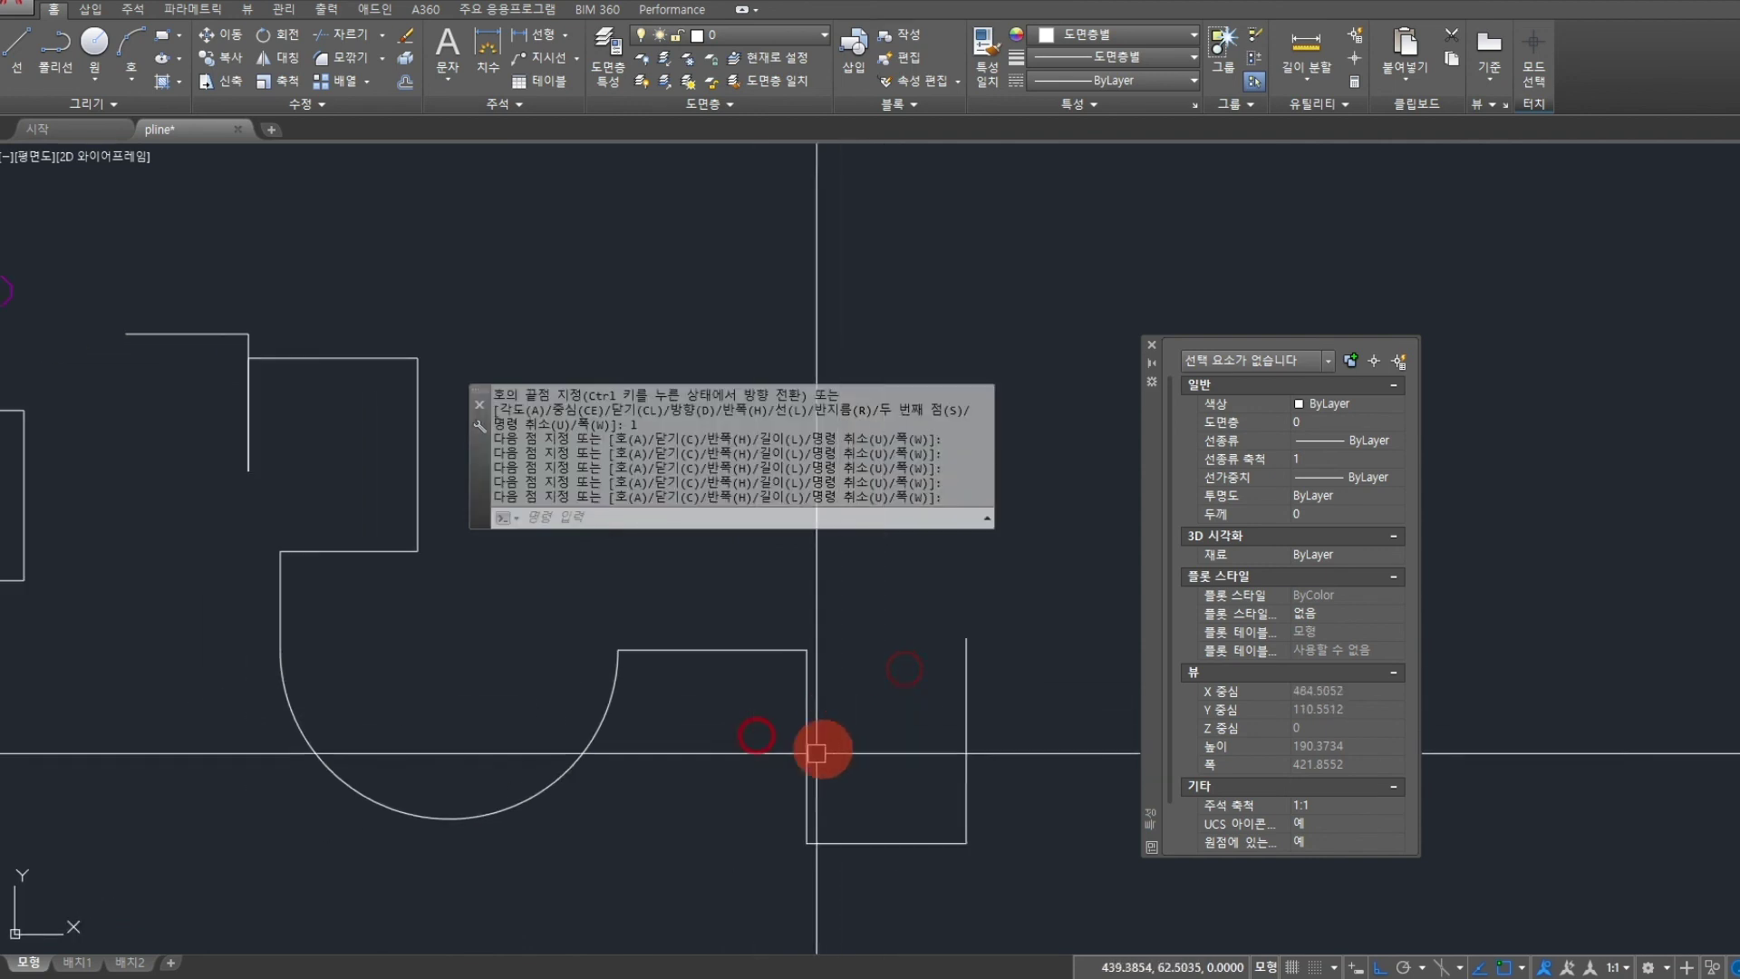
Step: Select the mixed line-and-arc polyline to inspect it as one object alongside the two cross shapes
{"action": "left_click", "coordinate": [634, 650]}
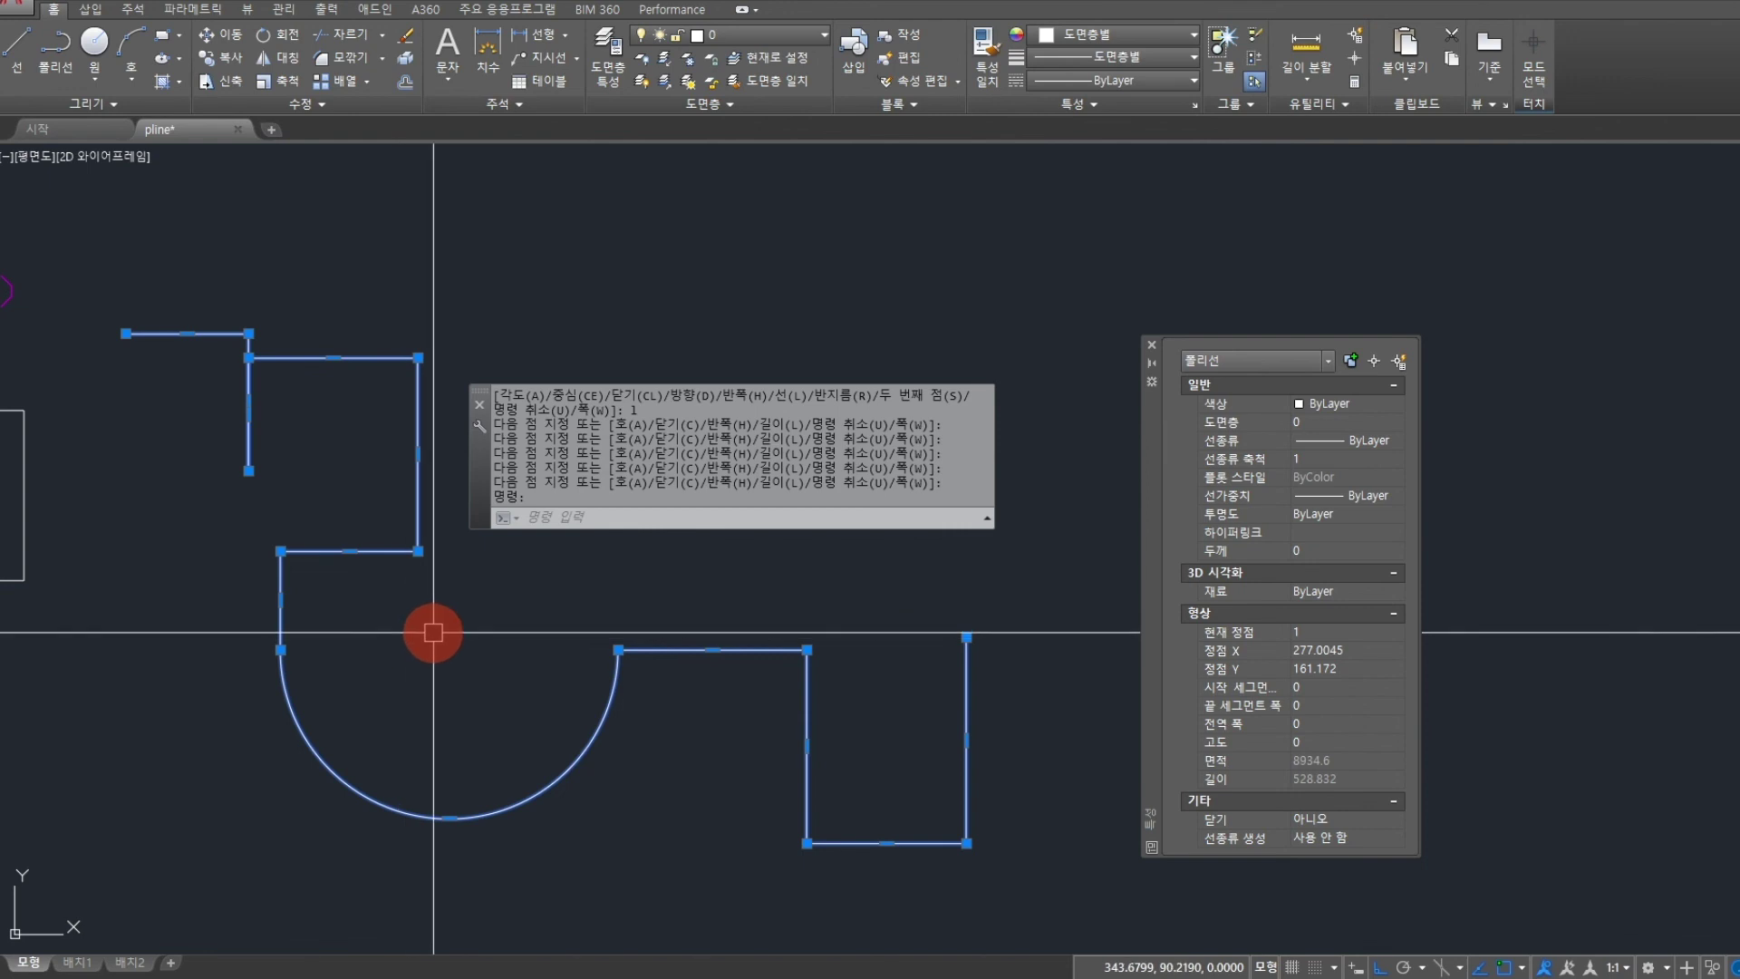
{"action": "scroll", "coordinate": [465, 634], "scroll_direction": "down", "scroll_amount": 2}
{"action": "scroll", "coordinate": [474, 610], "scroll_direction": "down", "scroll_amount": 1}
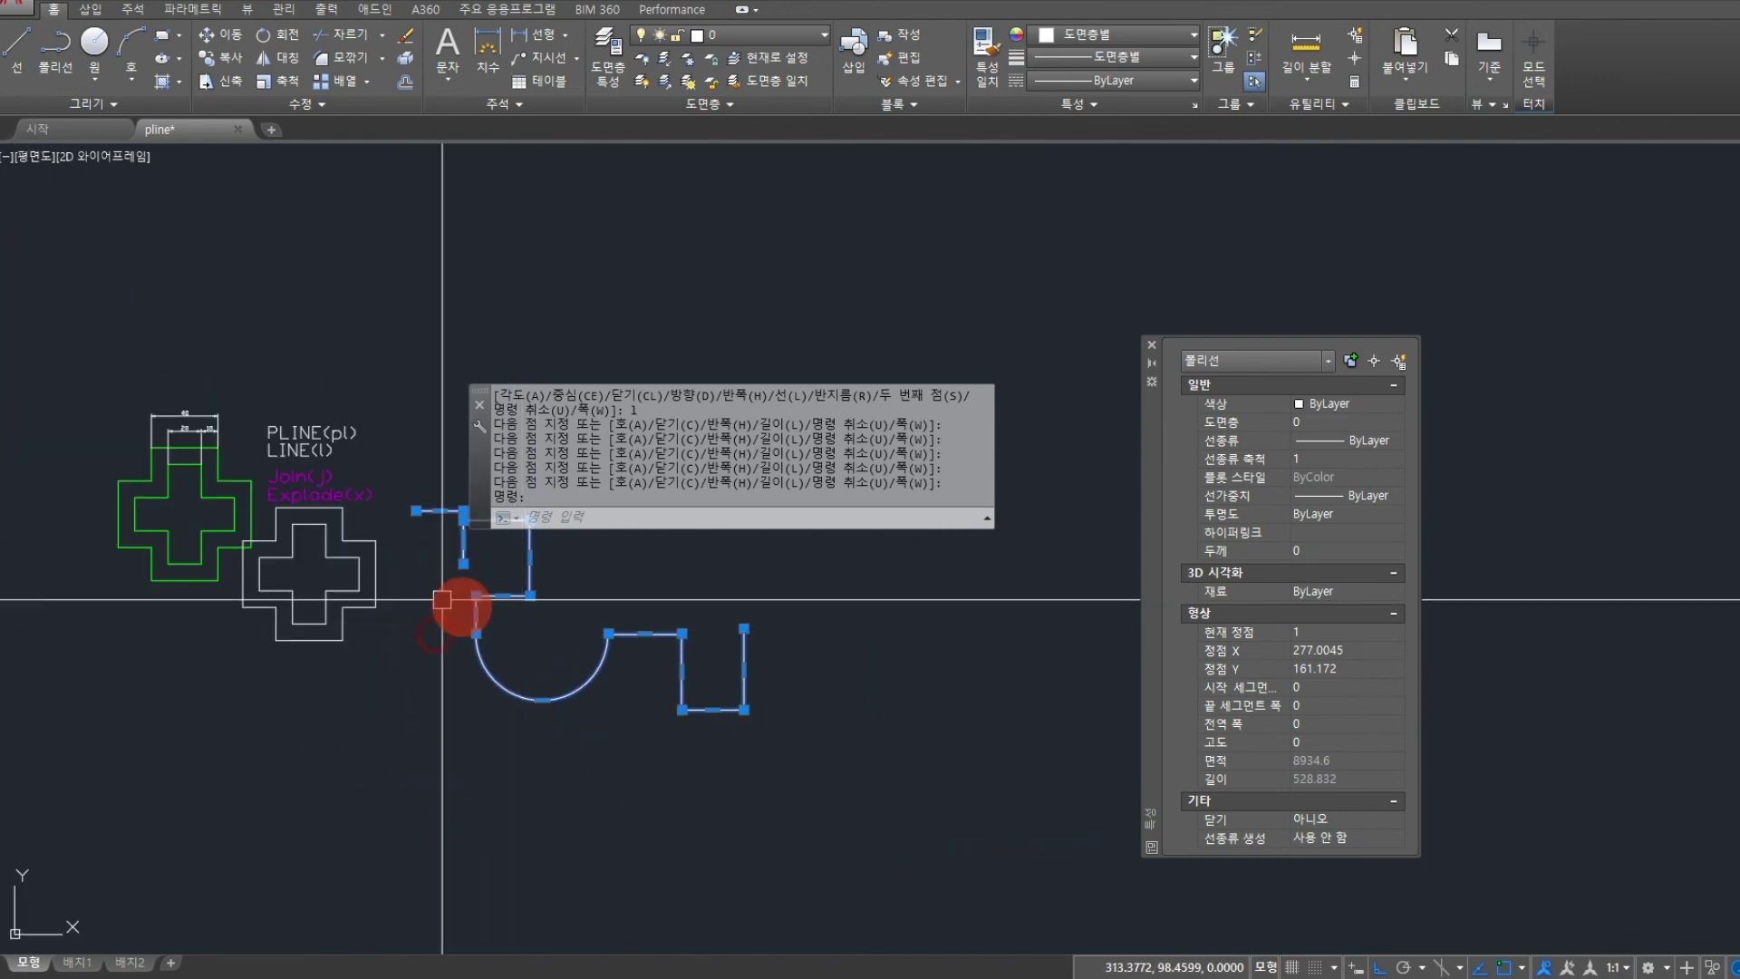
{"action": "scroll", "coordinate": [331, 583], "scroll_direction": "up", "scroll_amount": 1}
{"action": "mouse_move", "coordinate": [331, 583]}
{"action": "middle_mouse_down"}
{"action": "mouse_move", "coordinate": [476, 568]}
{"action": "mouse_move", "coordinate": [358, 609]}
{"action": "mouse_move", "coordinate": [459, 698]}
{"action": "mouse_move", "coordinate": [593, 656]}
{"action": "middle_mouse_up"}
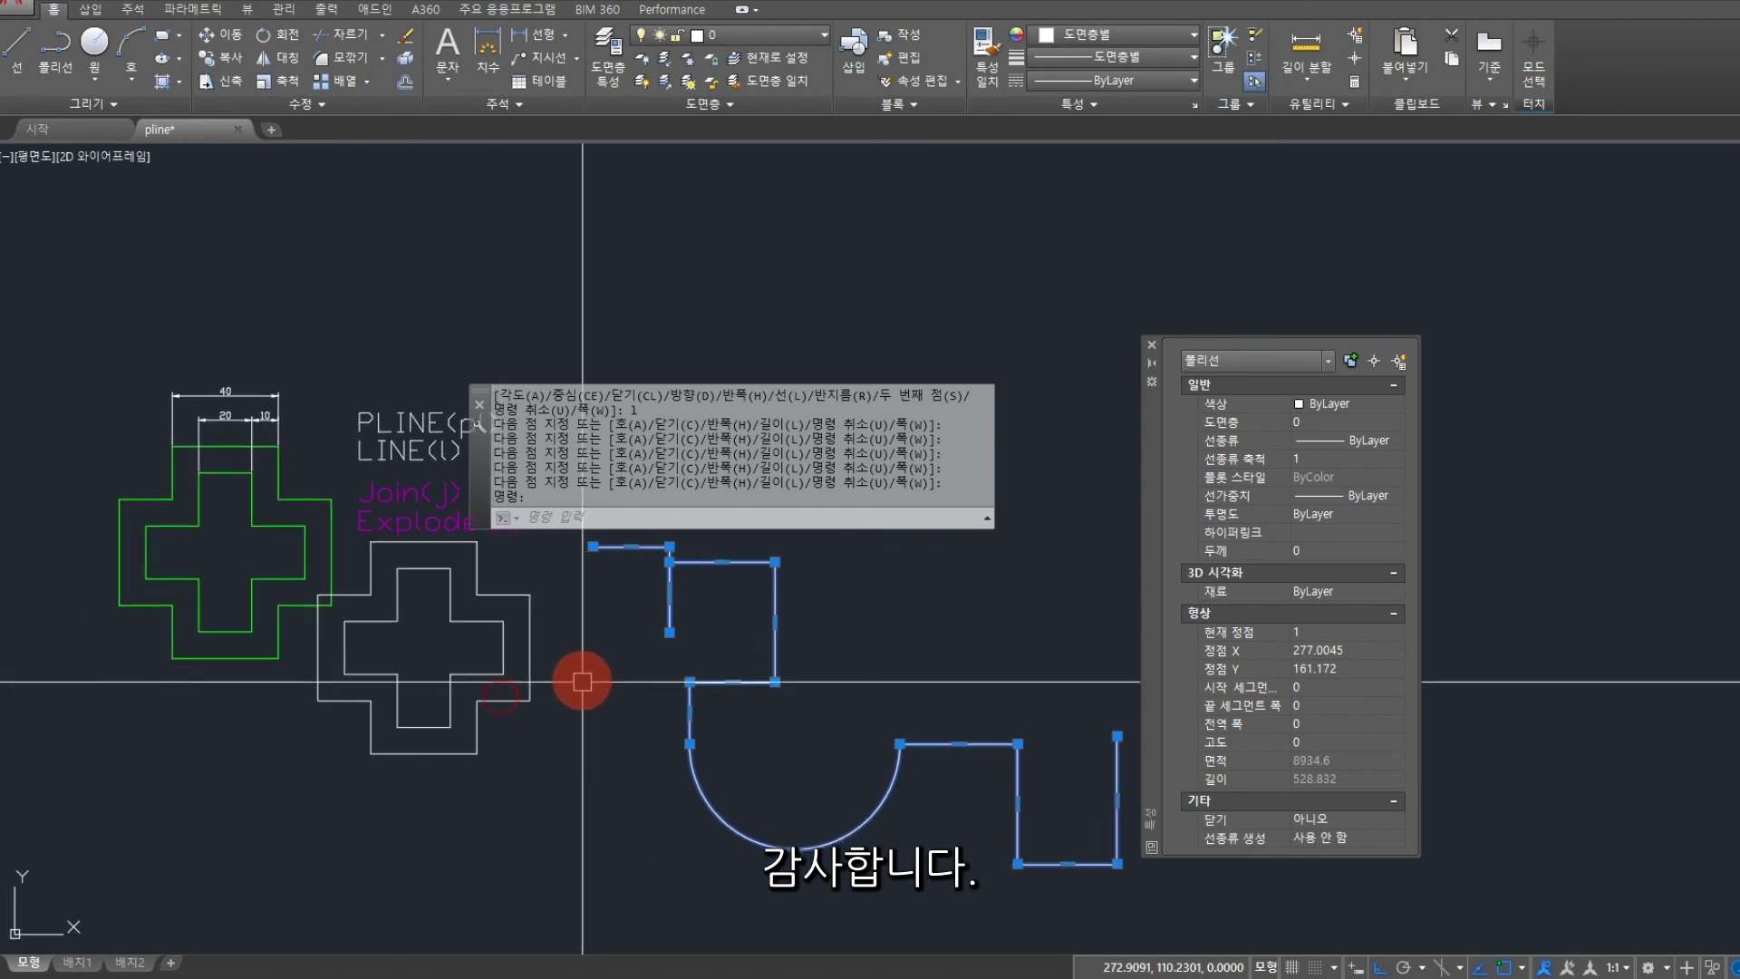